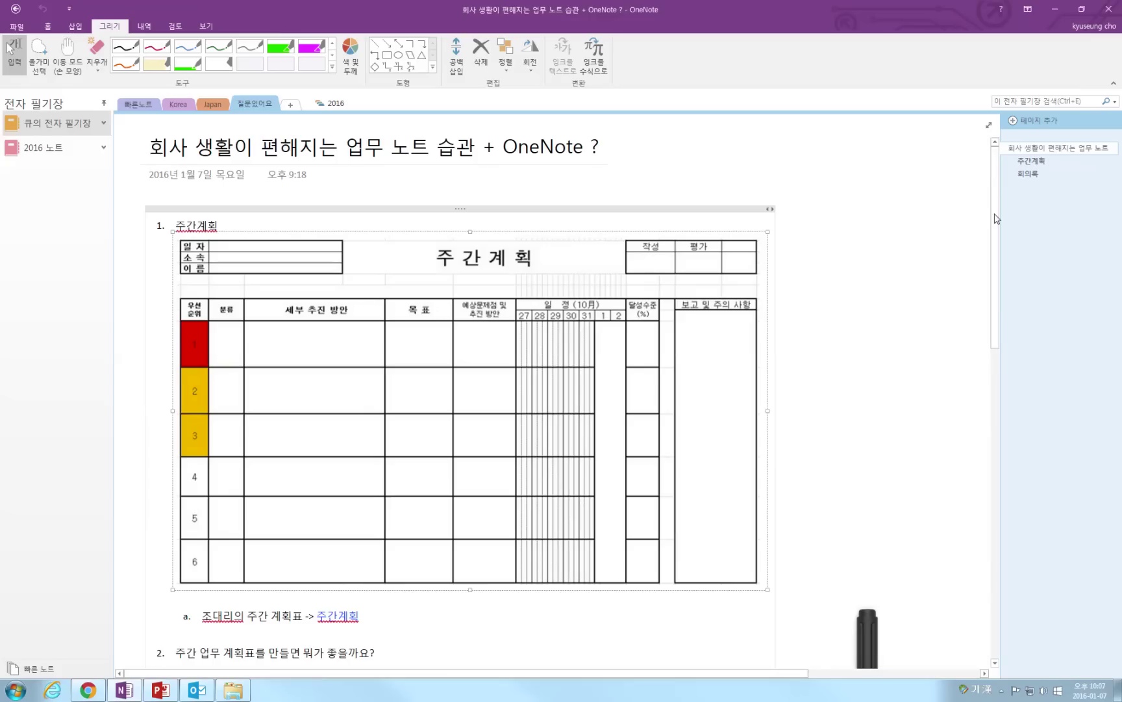
- Open the linked 주간계획 page from the note and look over its embedded weekly plan spreadsheet
scroll(360, 454, "down", 5)
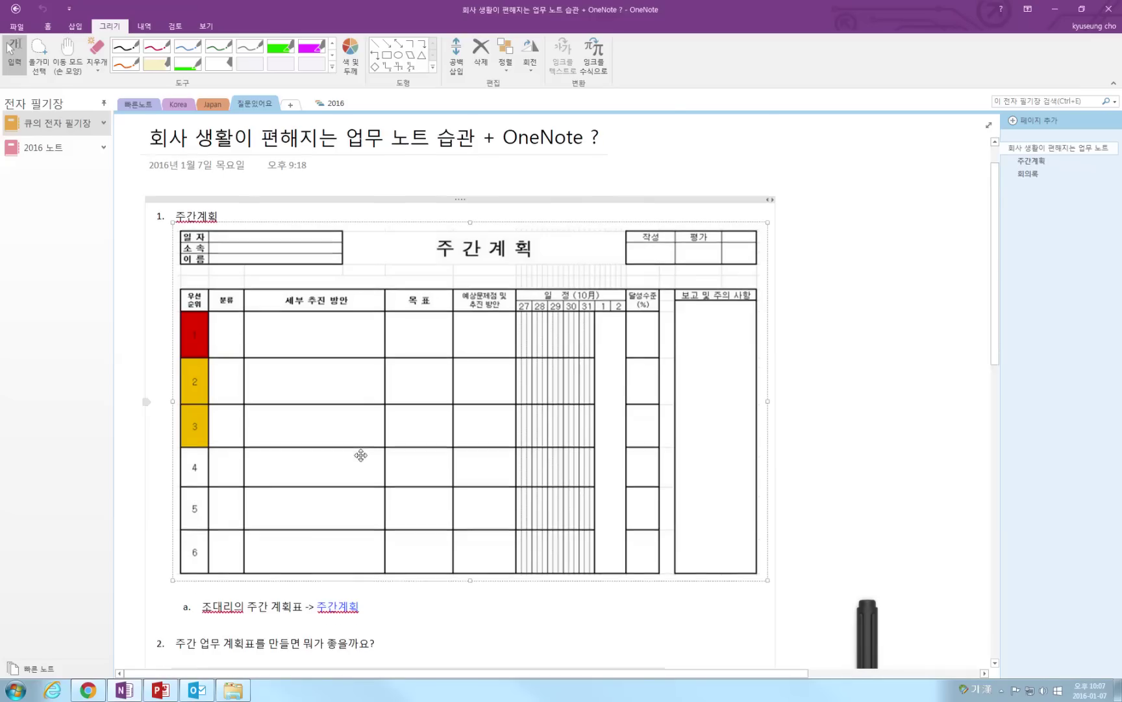
scroll(389, 452, "up", 4)
scroll(383, 445, "down", 3)
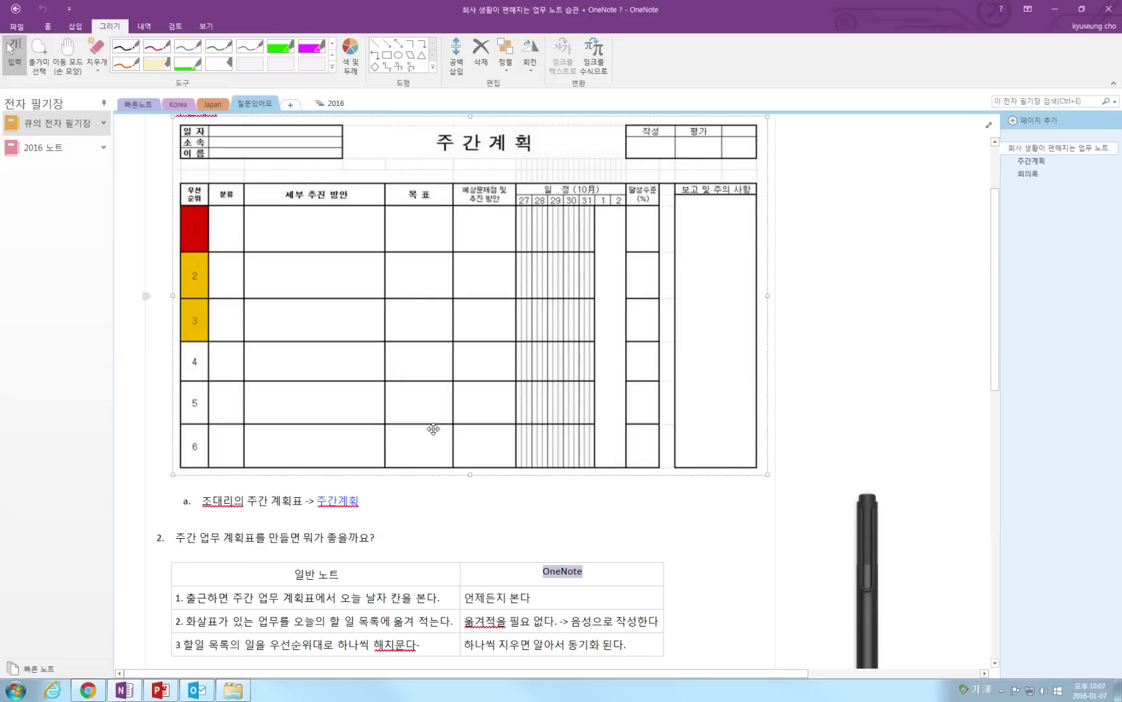
left_click(351, 501)
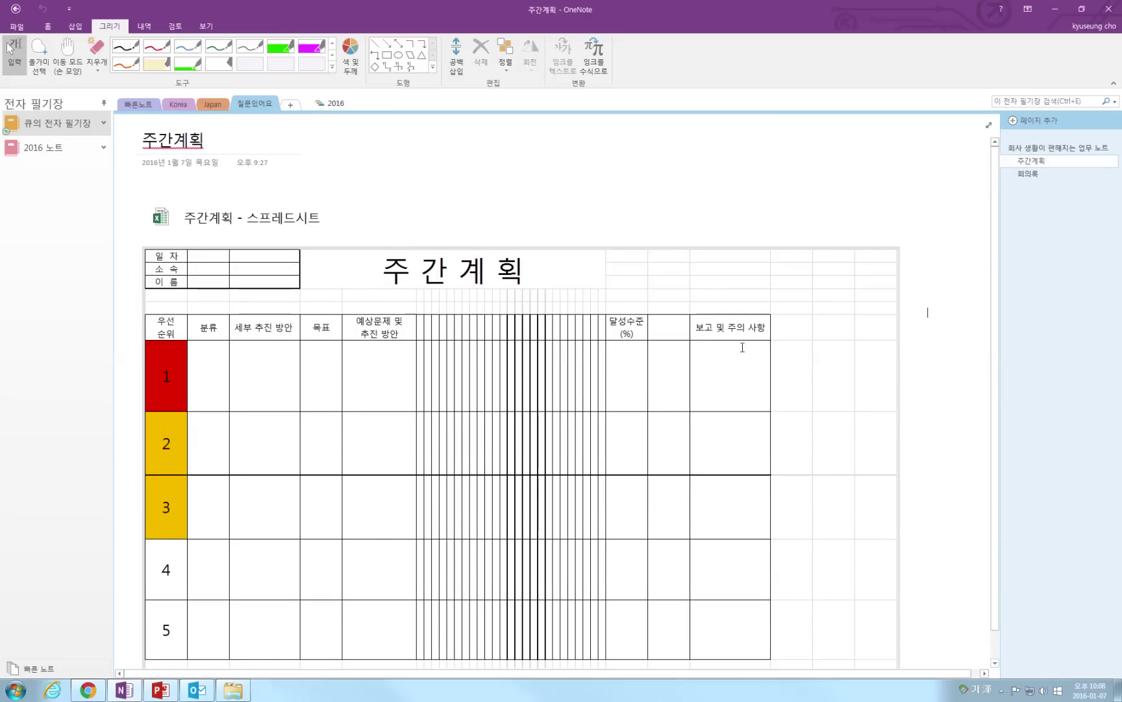
scroll(432, 375, "down", 1)
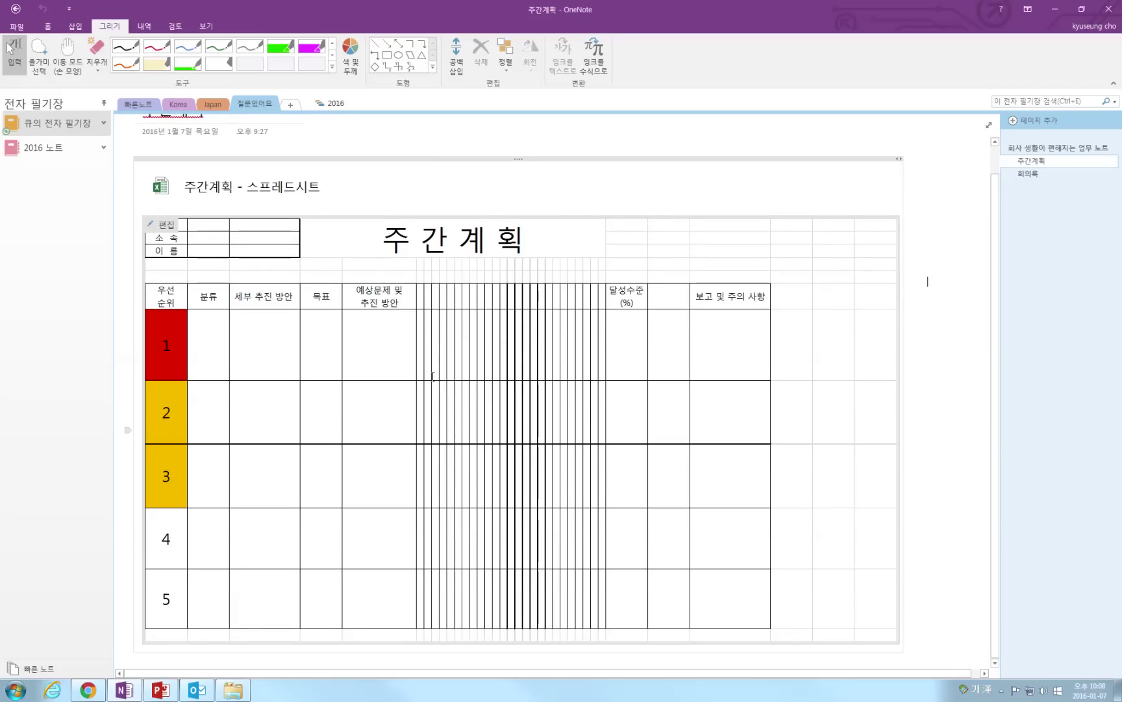
left_click(433, 376)
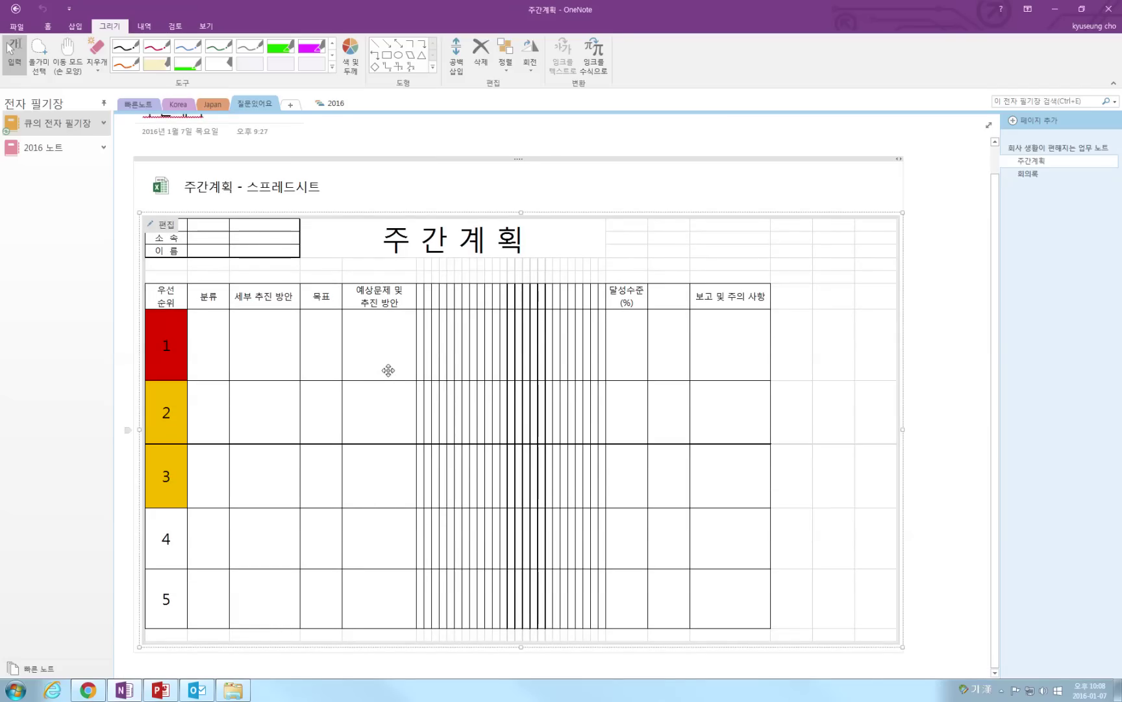
scroll(342, 370, "up", 1)
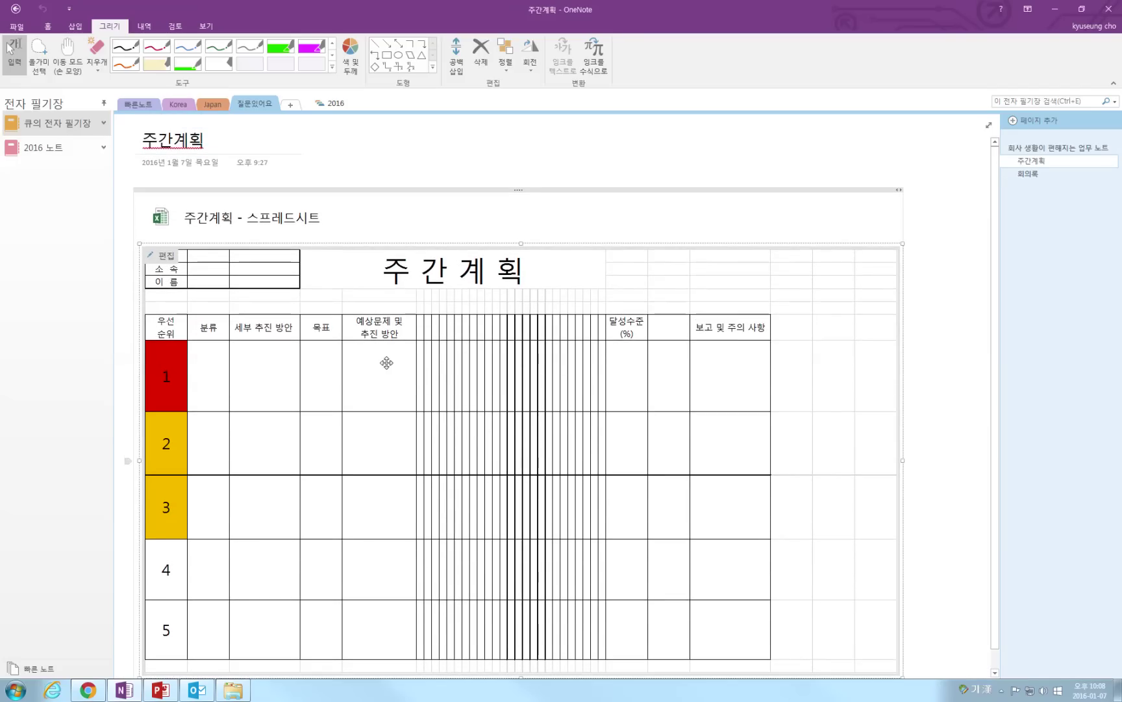
left_click(74, 26)
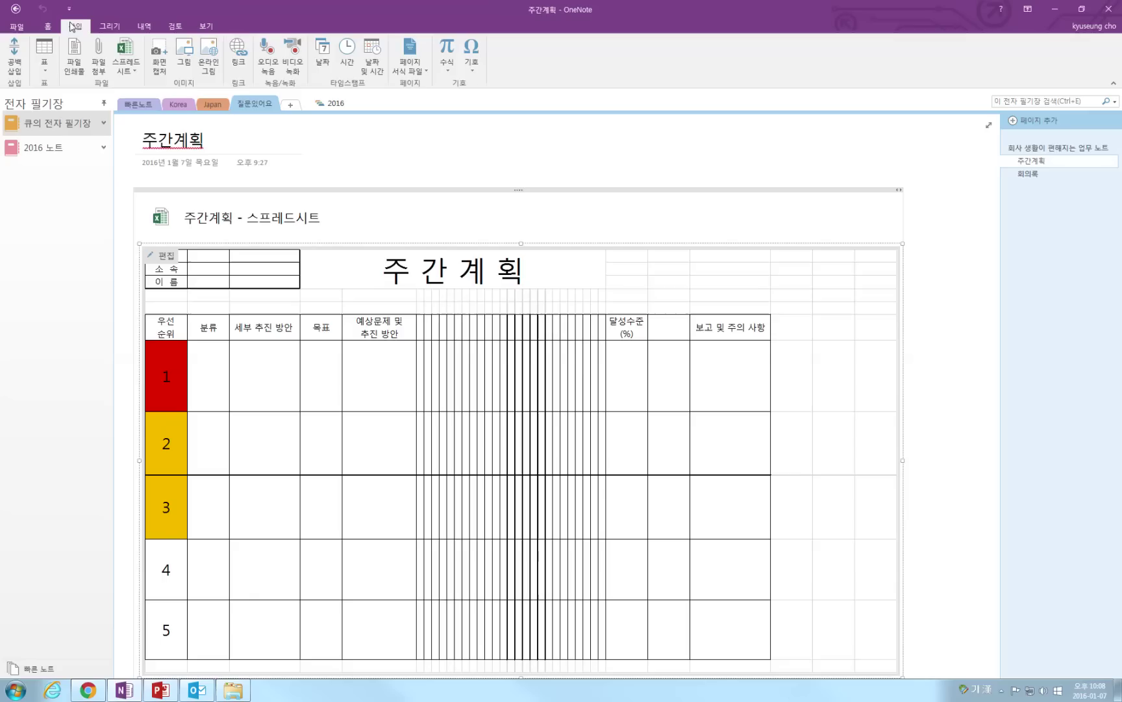
left_click(126, 69)
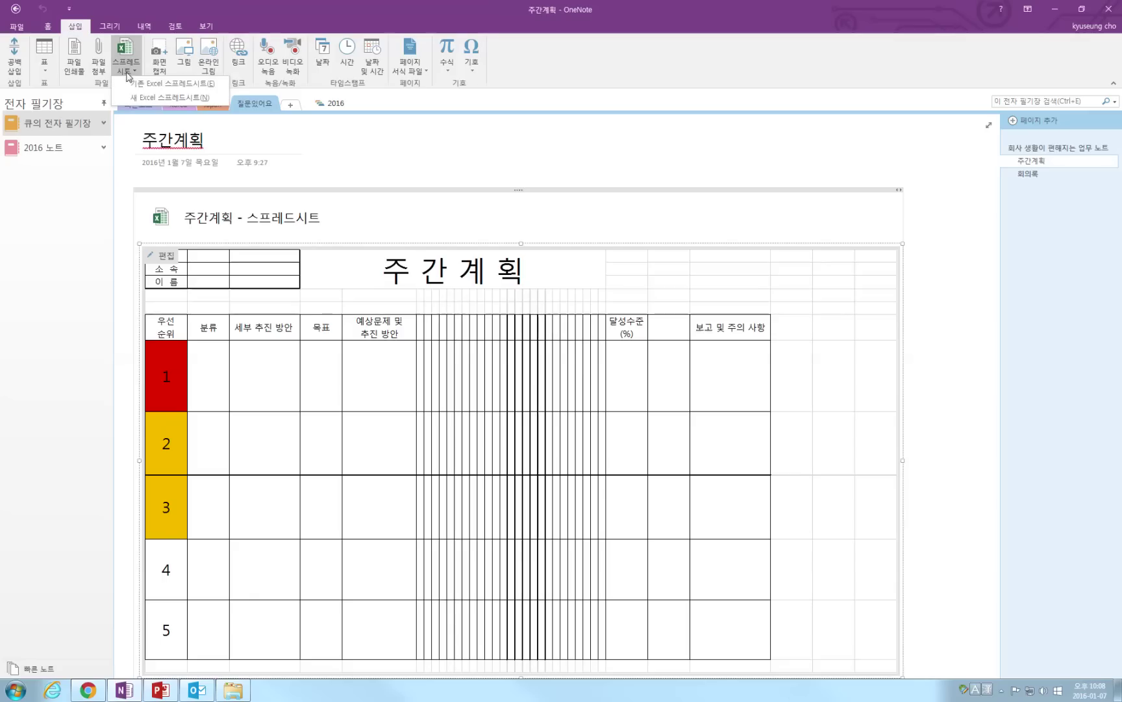
left_click(162, 98)
left_click(579, 154)
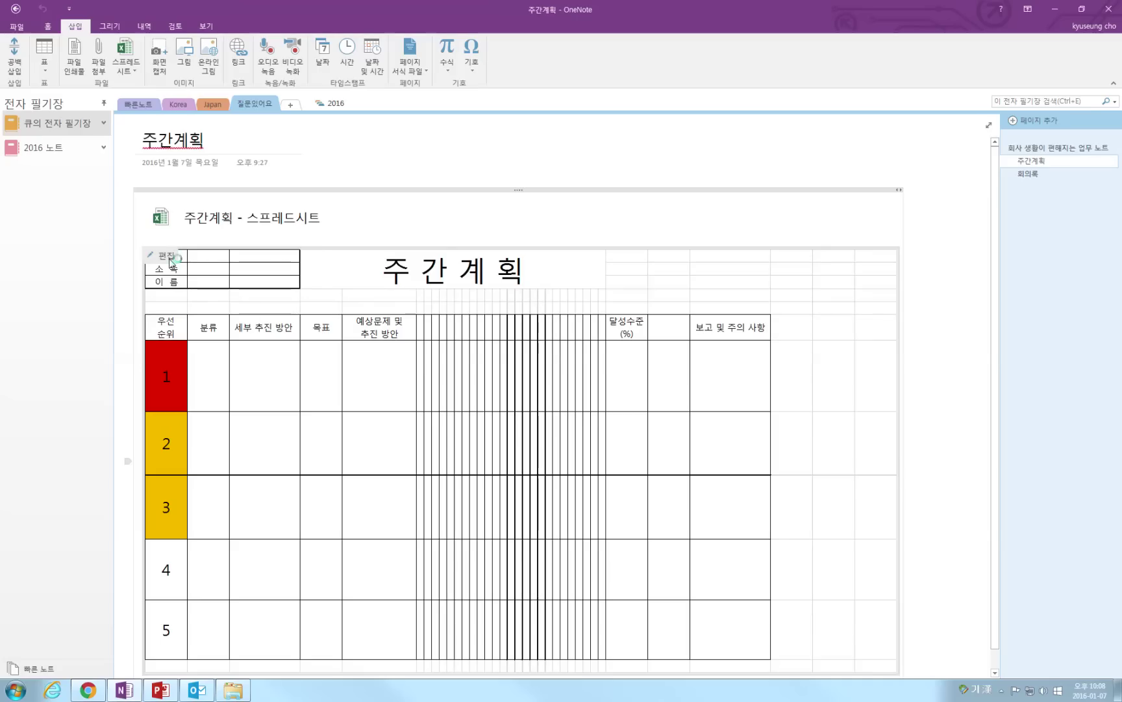
- Open the embedded 주간계획 spreadsheet for editing in a maximized Excel window
left_click(169, 260)
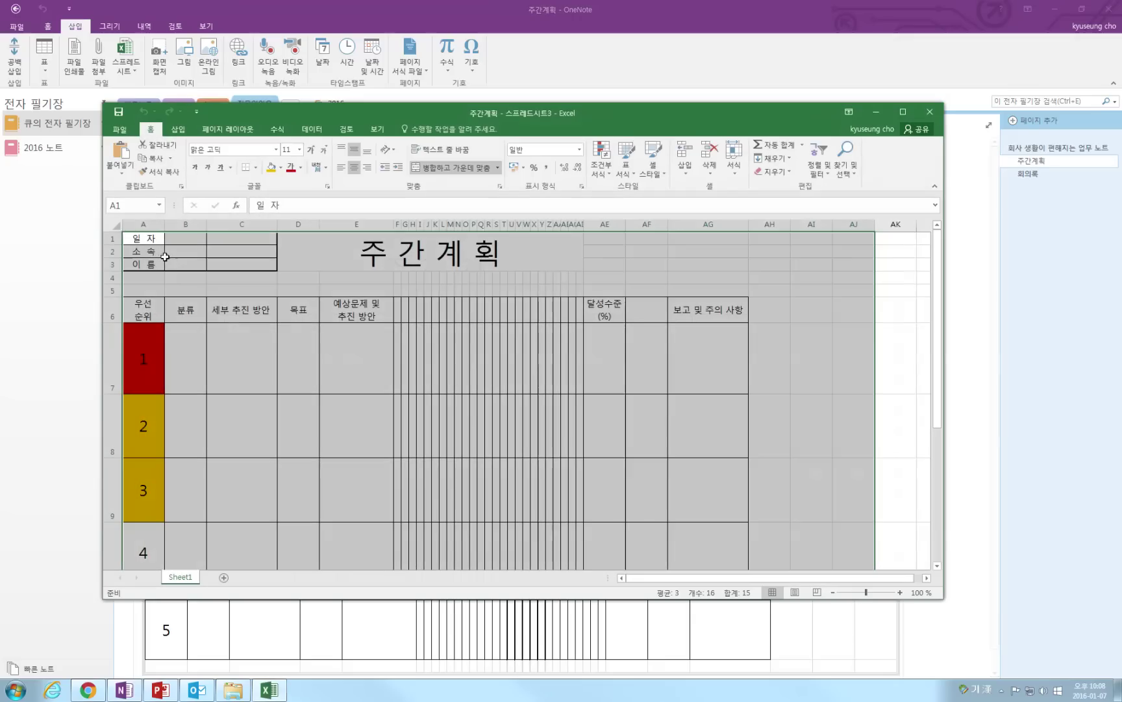
left_click(898, 117)
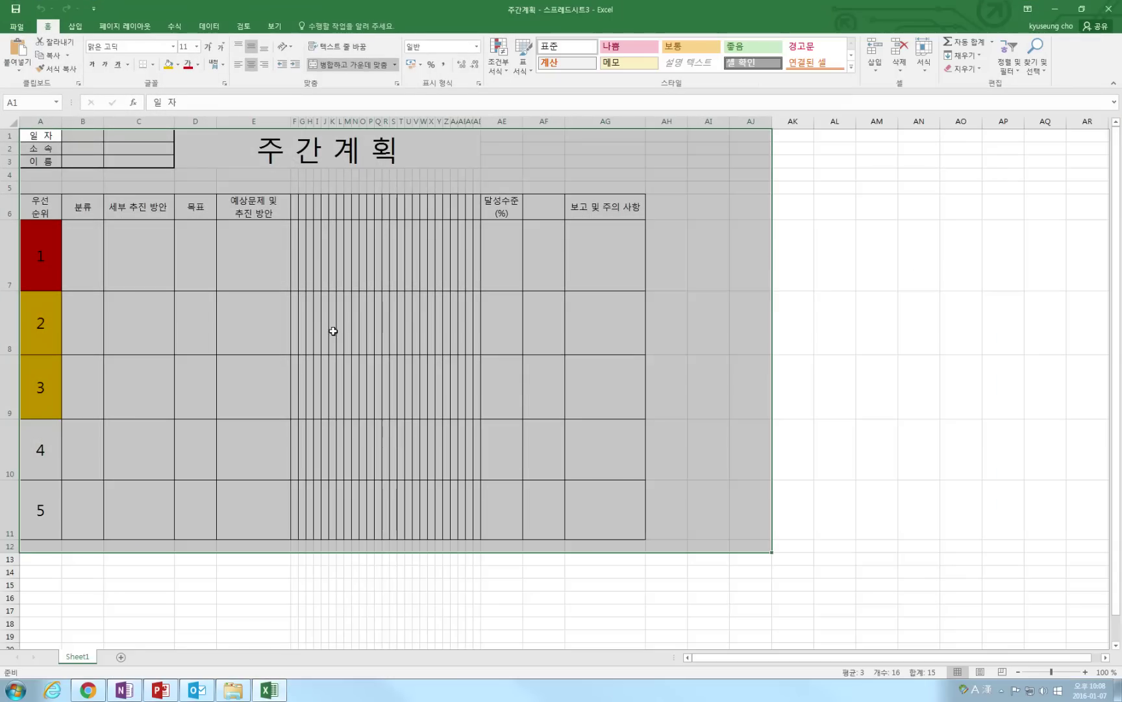
left_click(98, 268)
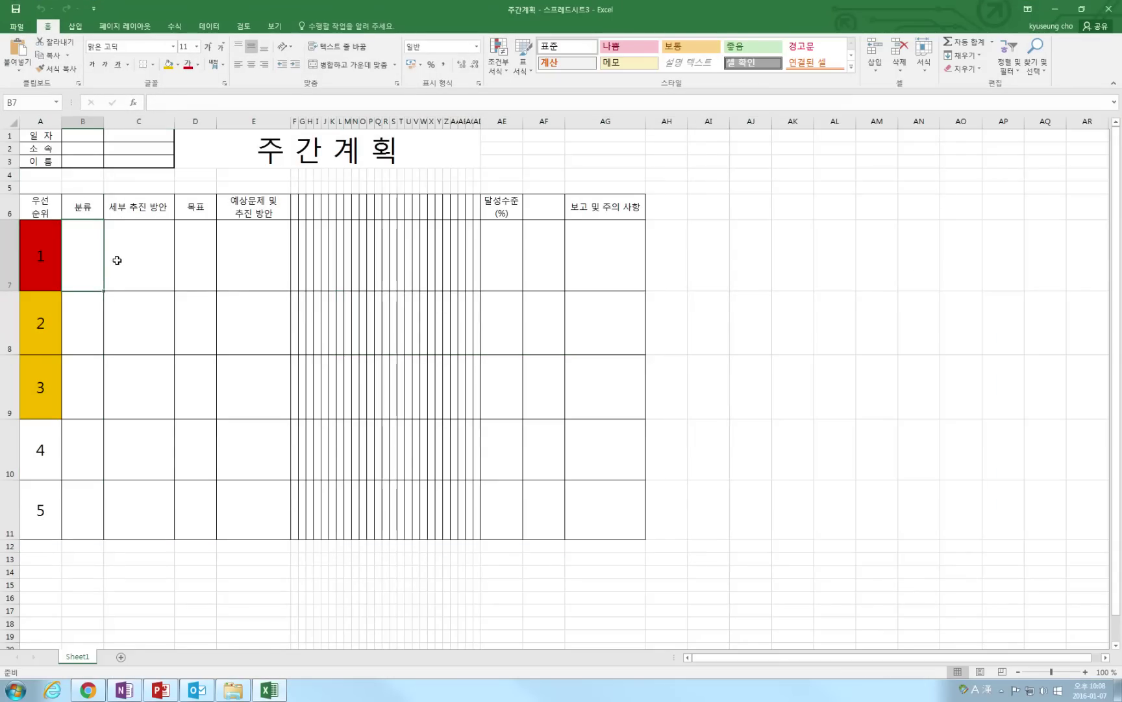
- Enter 발주서 작성 in cell C7 as the priority 1 action plan and close the spreadsheet to return to the note
left_click(117, 260)
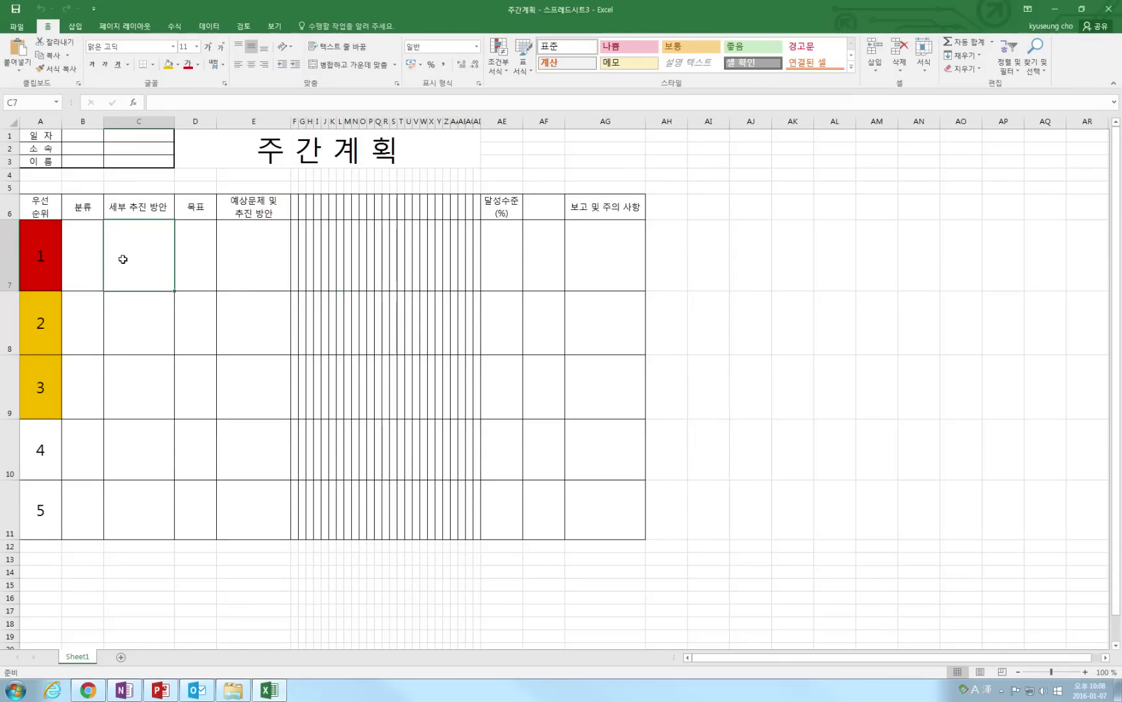
type("qhrh")
key("BackSpace")
key("BackSpace")
key("BackSpace")
key("BackSpace")
key("Hangul")
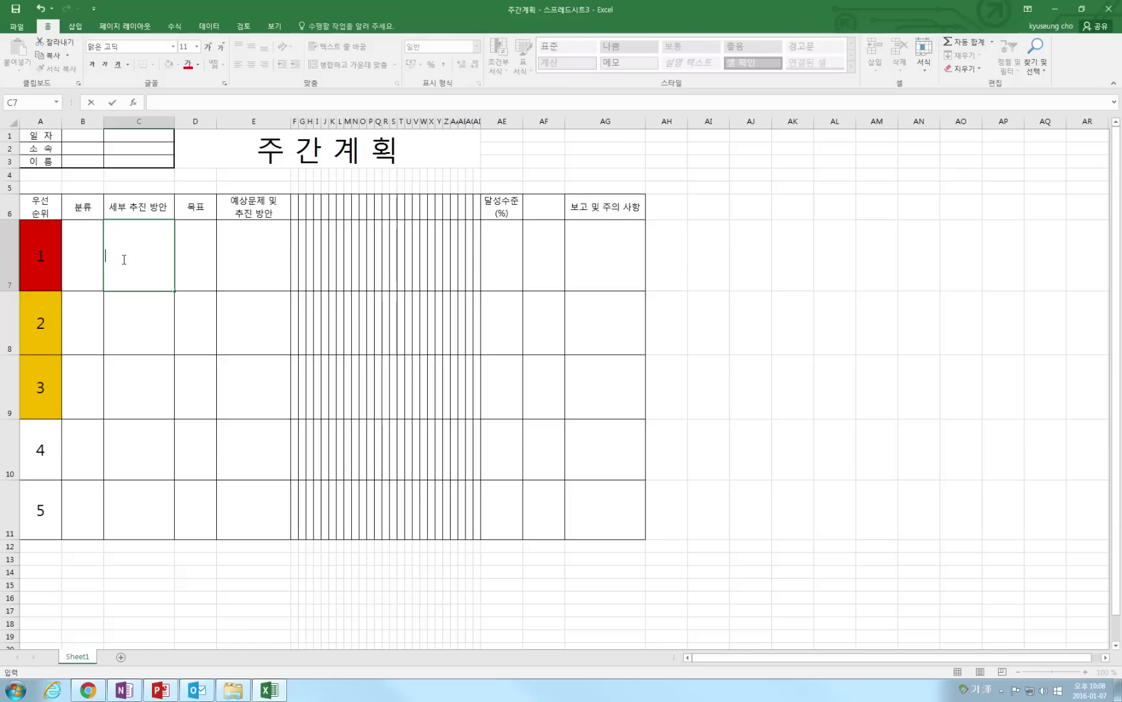
type("발주서 작성")
key("Return")
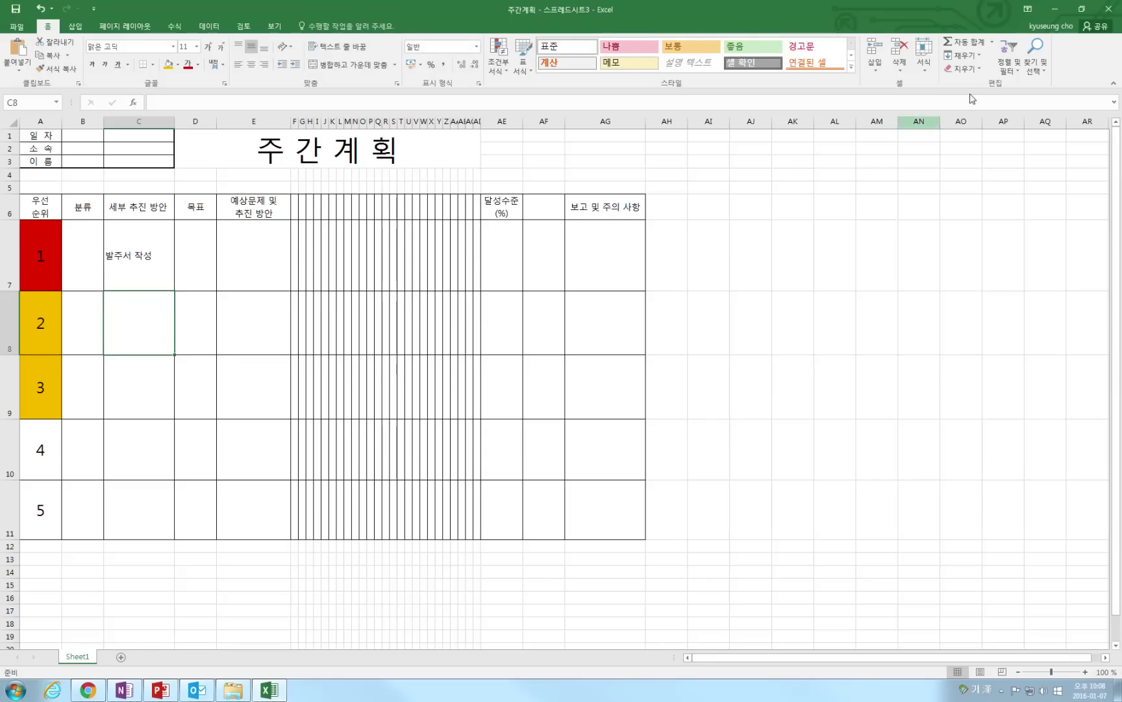
left_click(1109, 9)
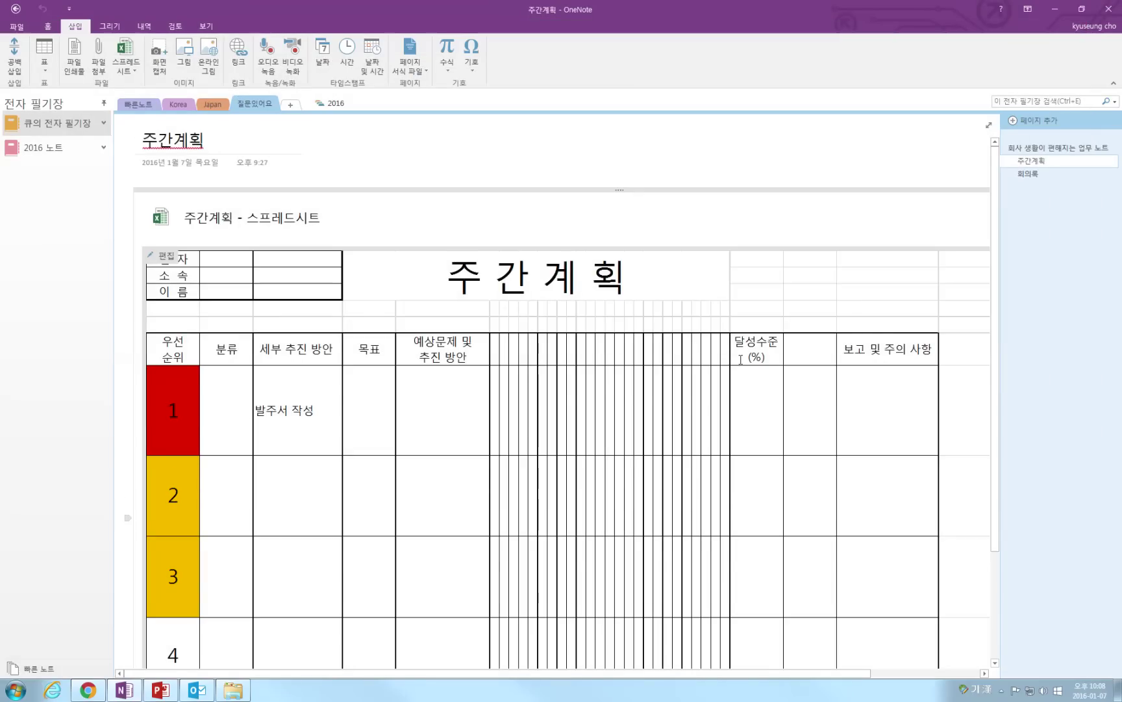
scroll(740, 359, "down", 2)
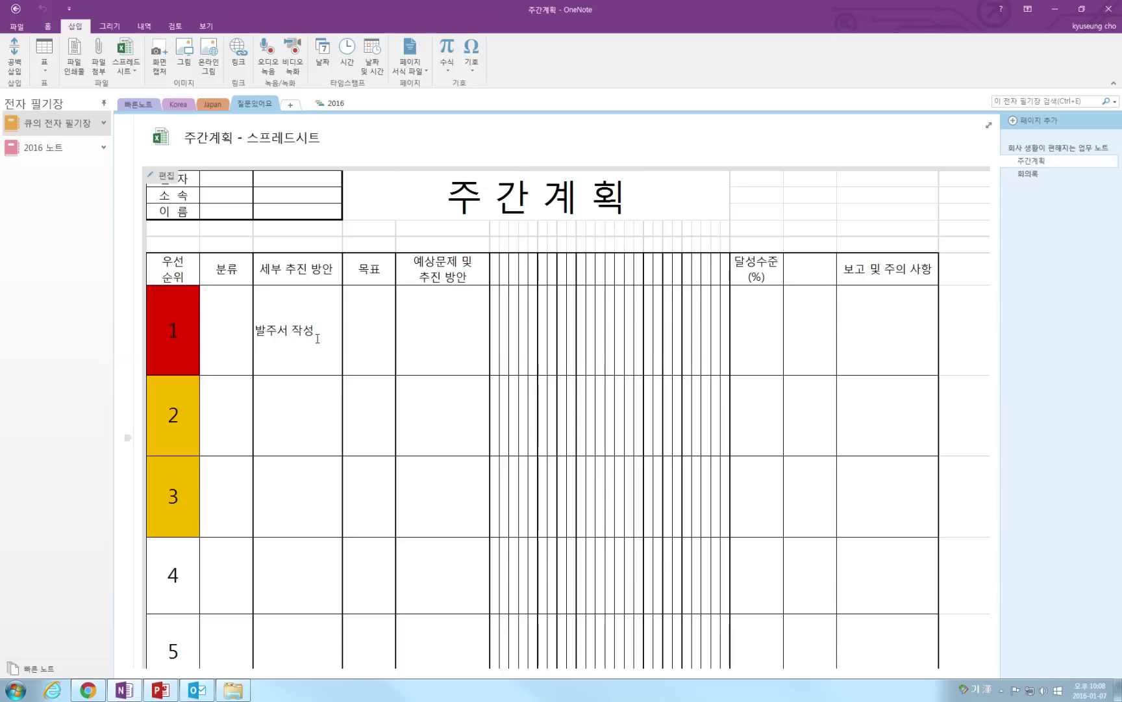
- Return to the main page on work note habits and review its comparison tables and sections
left_click(1071, 148)
scroll(745, 280, "down", 2)
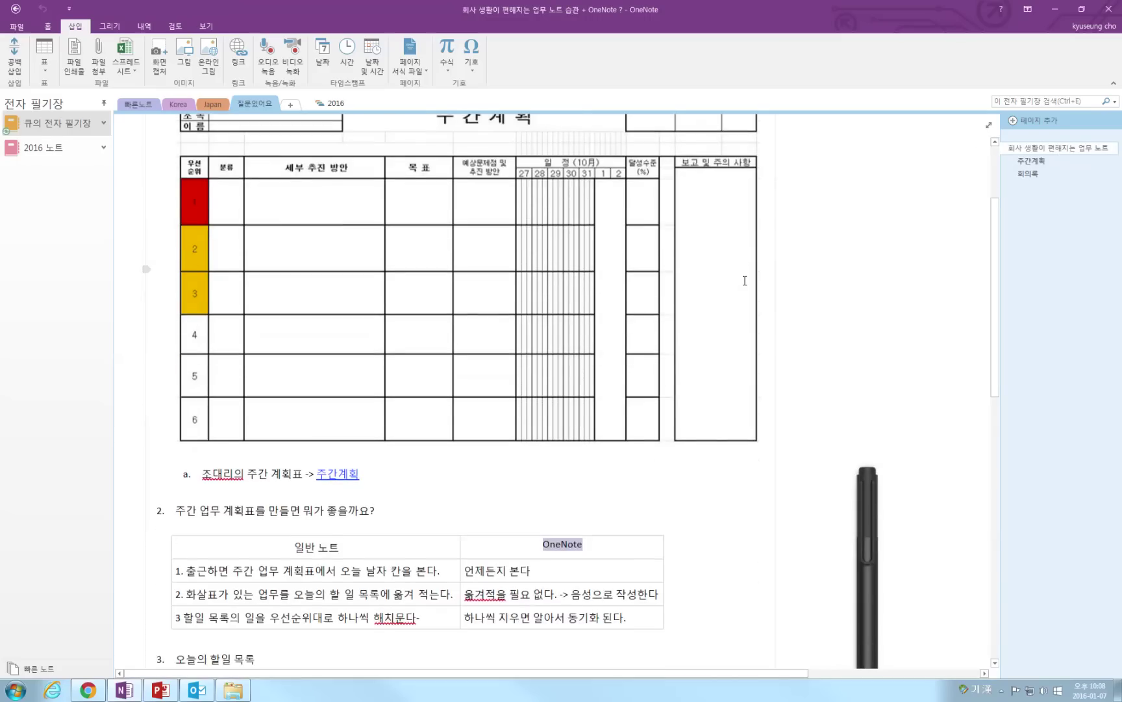
scroll(745, 280, "down", 5)
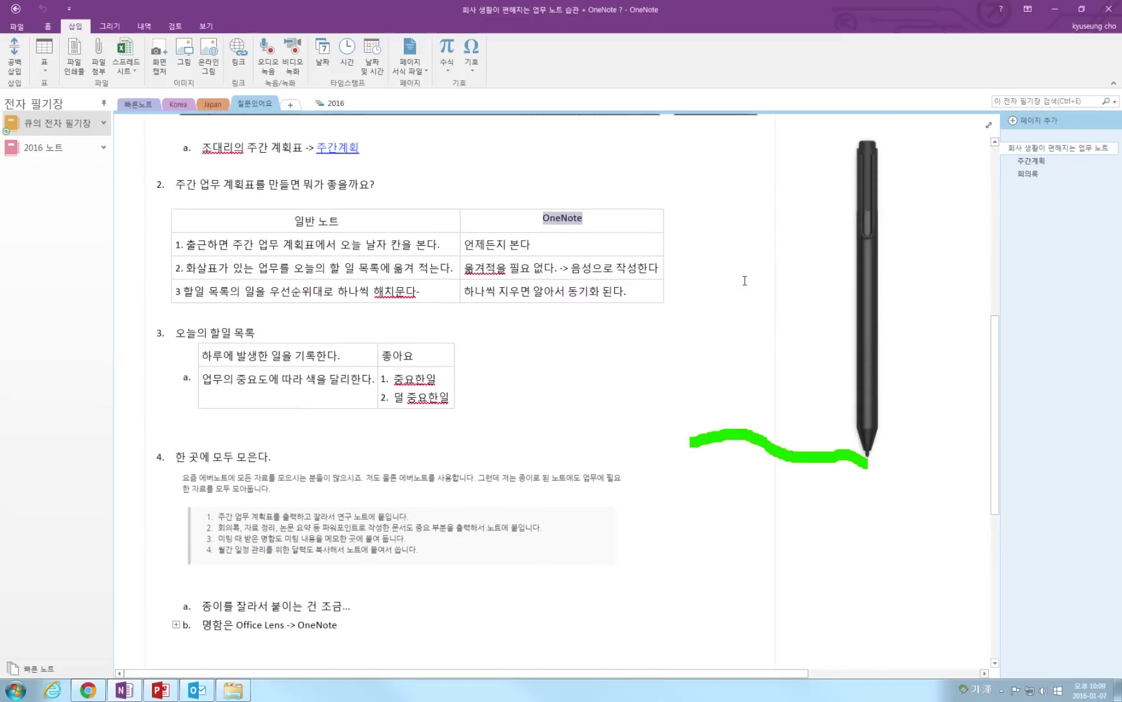
scroll(745, 280, "down", 1)
scroll(745, 280, "up", 8)
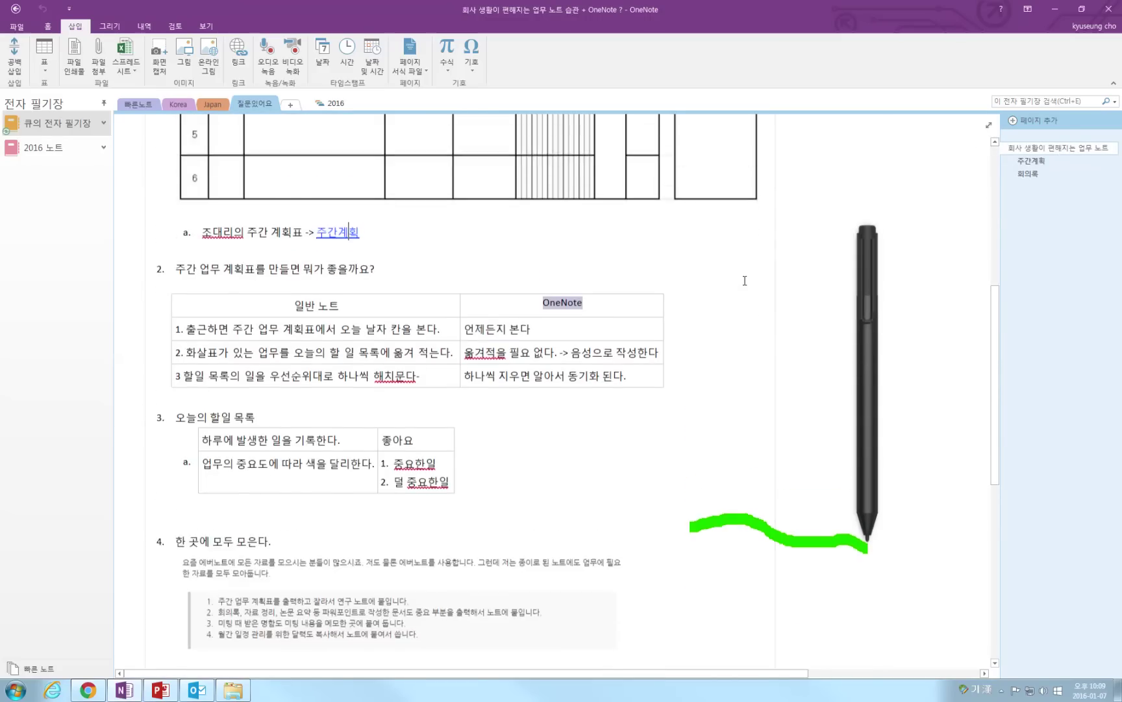
scroll(745, 281, "up", 1)
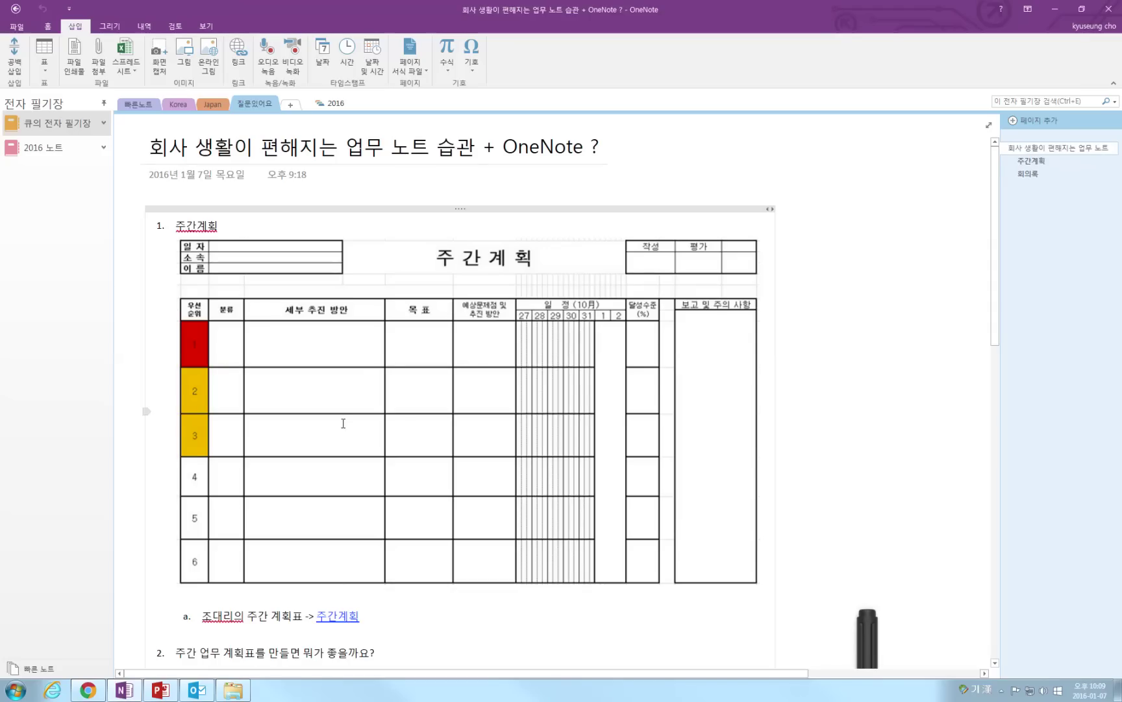
- Switch to Outlook in a maximized window and examine the calendar's color-coded appointments for the work week
left_click(202, 687)
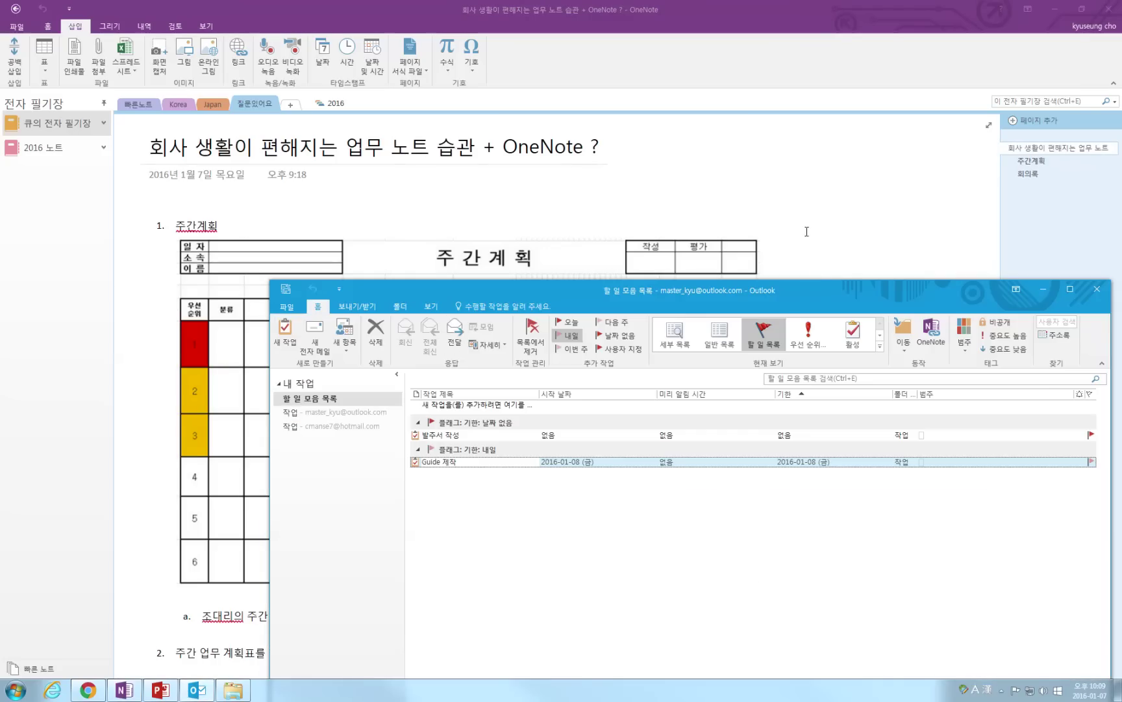
left_click_drag(823, 299, 723, 2)
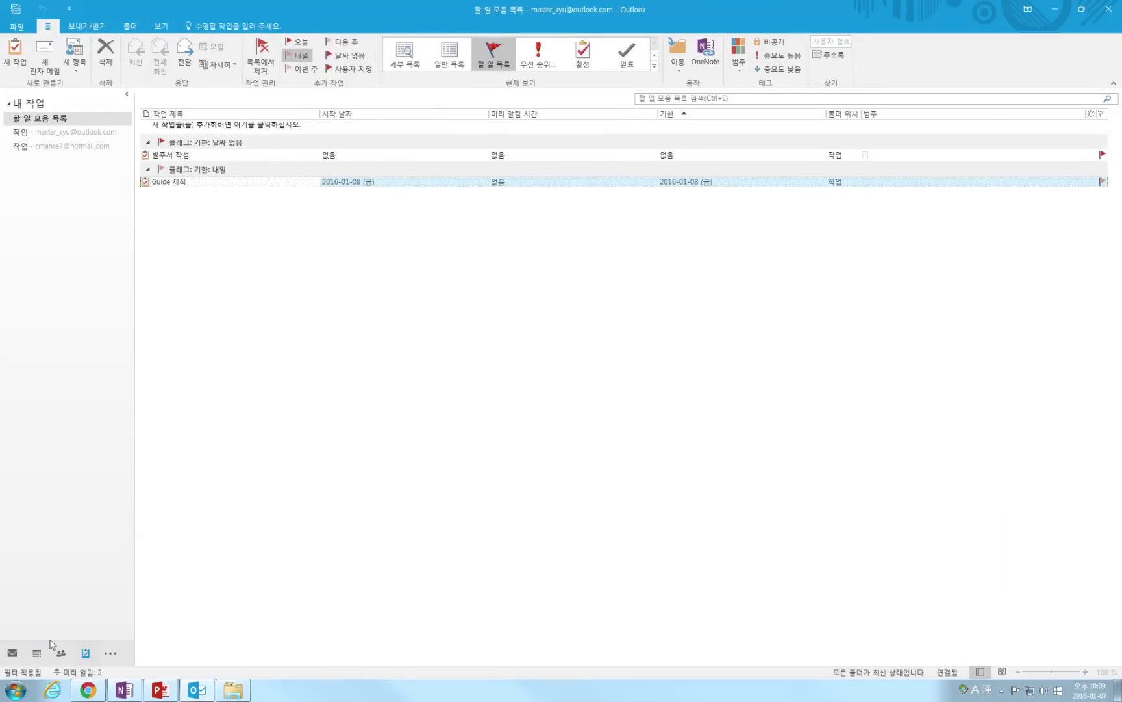
mouse_move(38, 653)
key("ctrl+2")
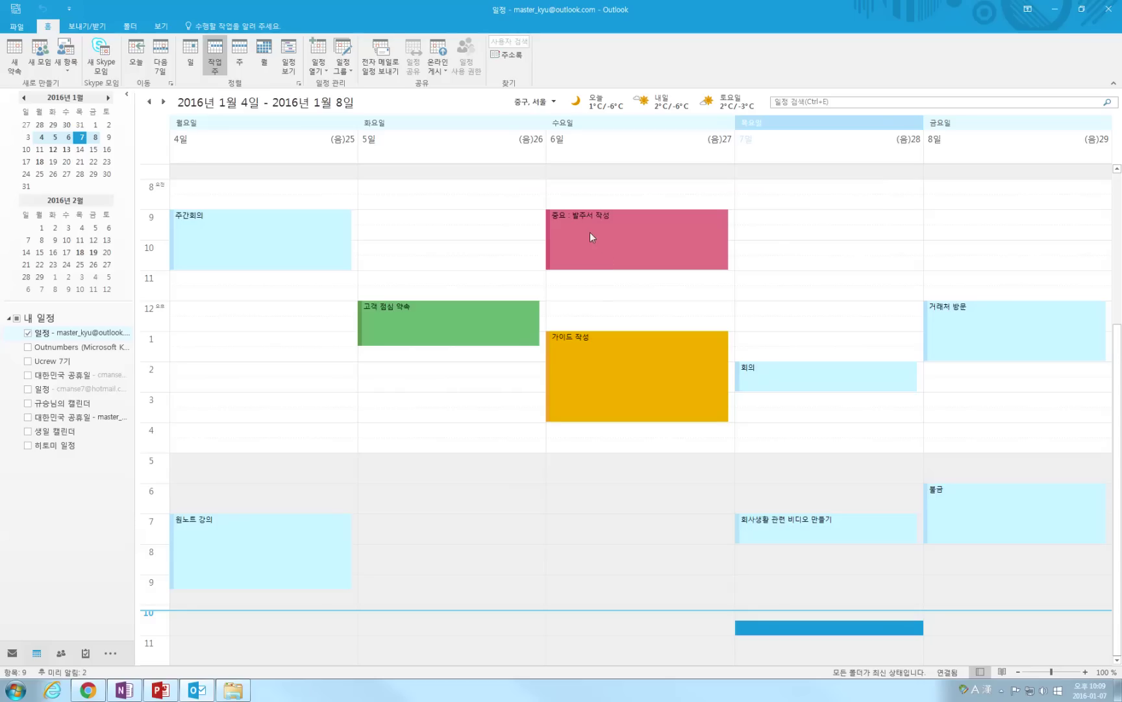
mouse_move(592, 222)
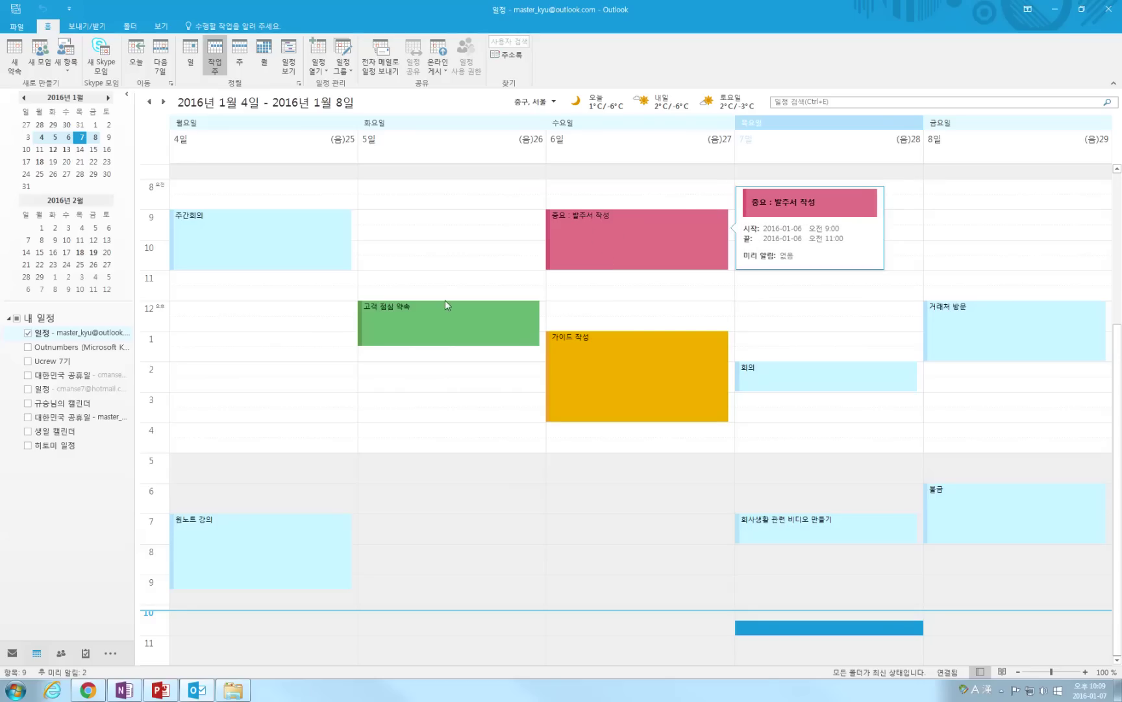
mouse_move(381, 315)
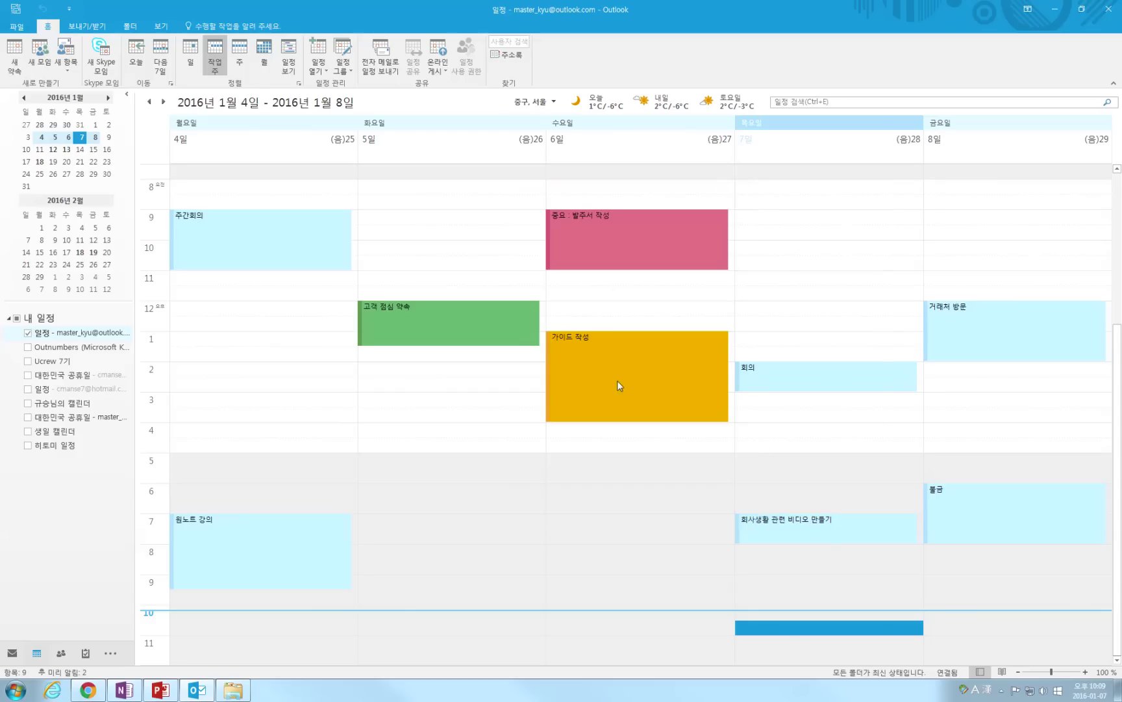
mouse_move(617, 380)
mouse_move(717, 422)
- Show the Outlook to-do list and look at the tasks 발주서 작성 and Guide 제작
left_click(85, 653)
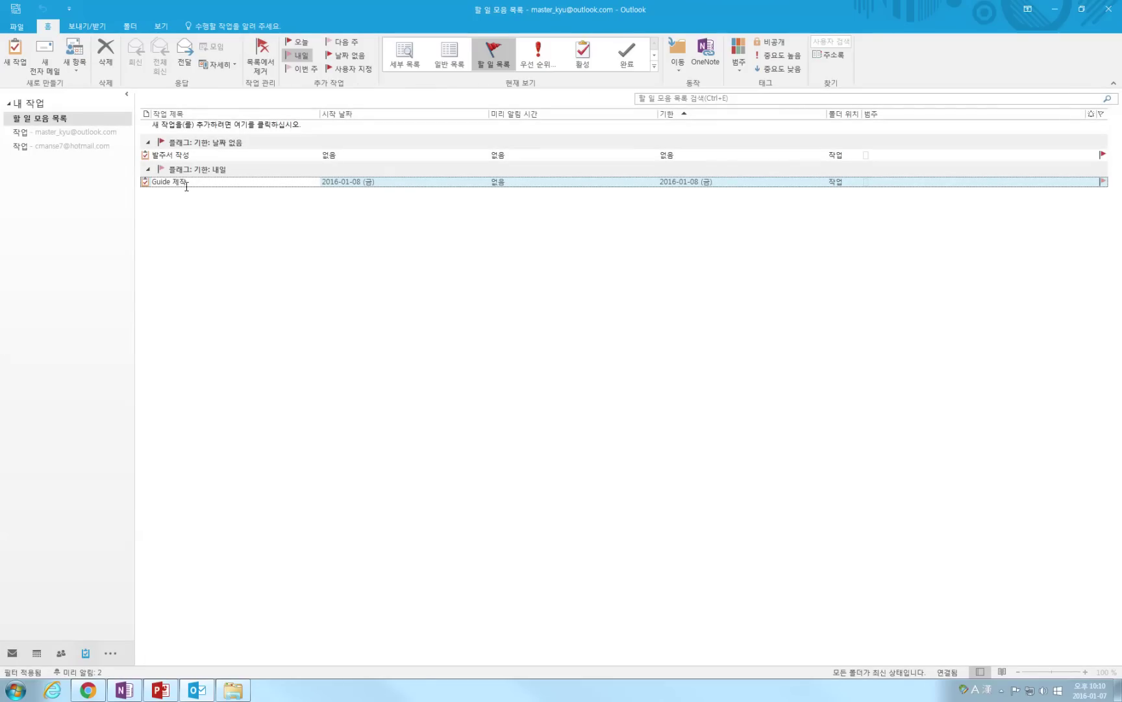
left_click(196, 156)
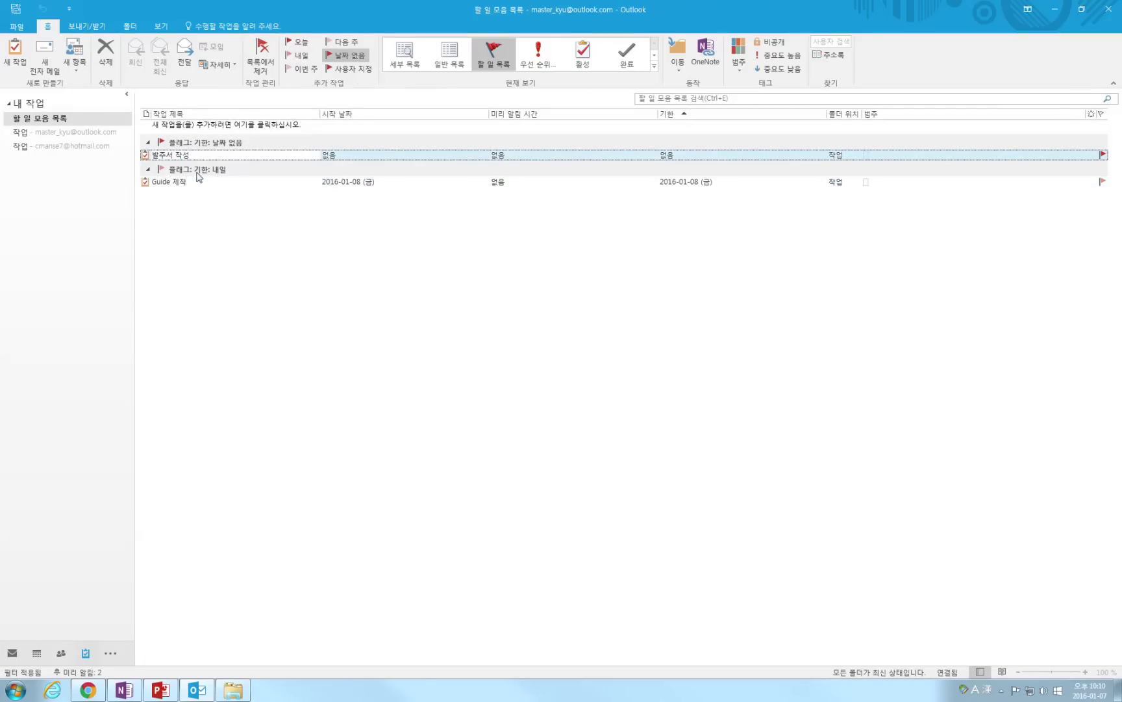
left_click(198, 181)
key("Up")
- Switch back to OneNote, review the to-do list sections and open the 회의록 page
left_click(124, 689)
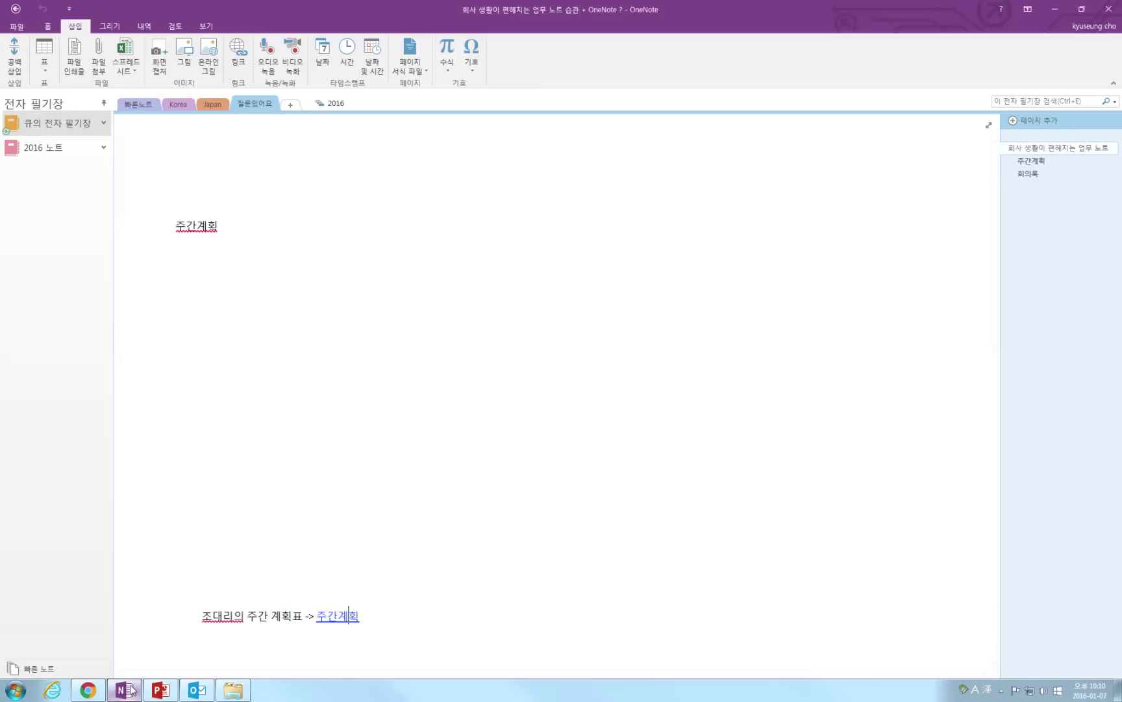
scroll(799, 318, "down", 8)
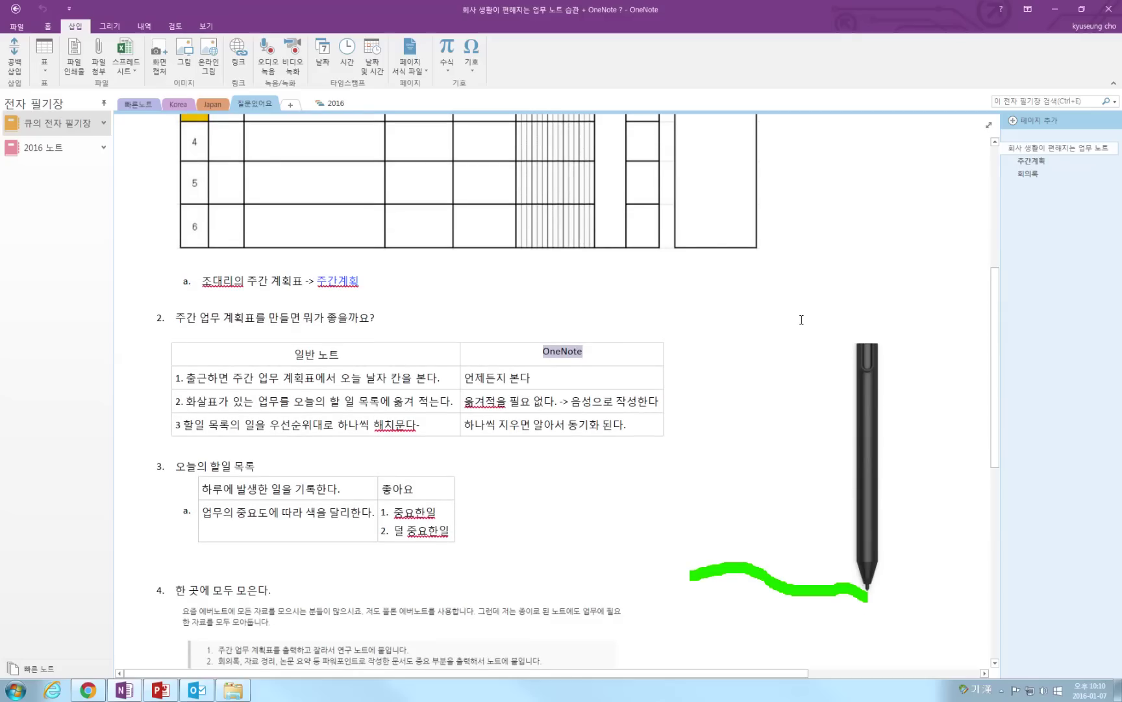
scroll(802, 319, "down", 1)
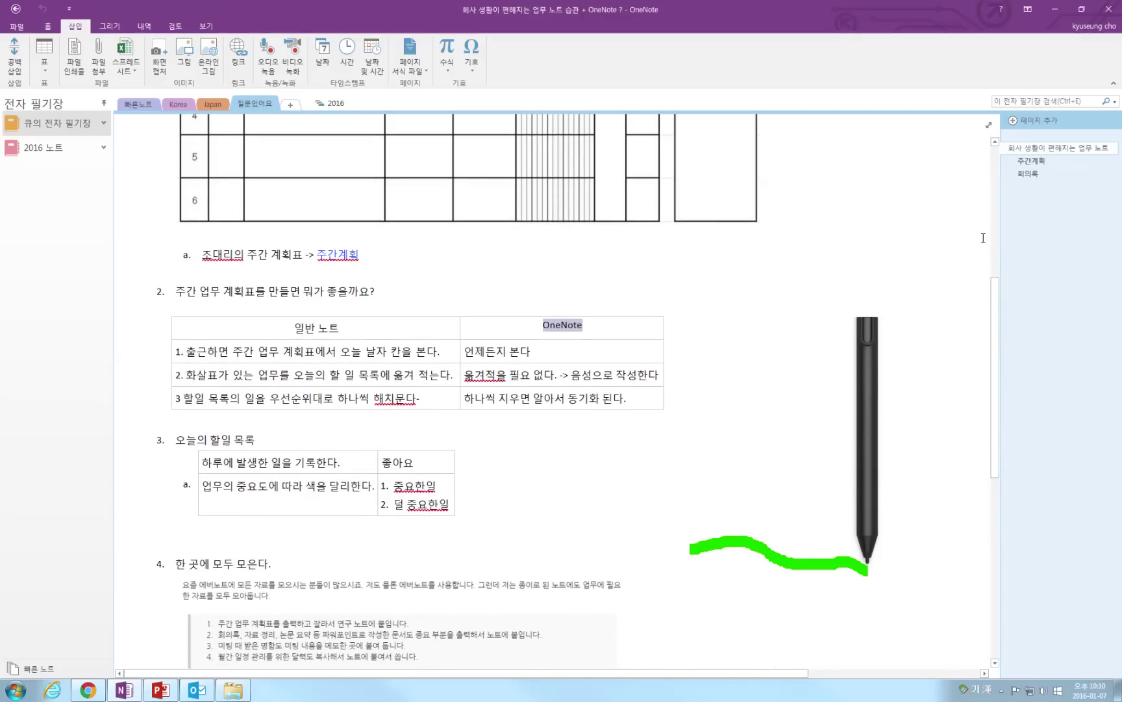
left_click(1025, 174)
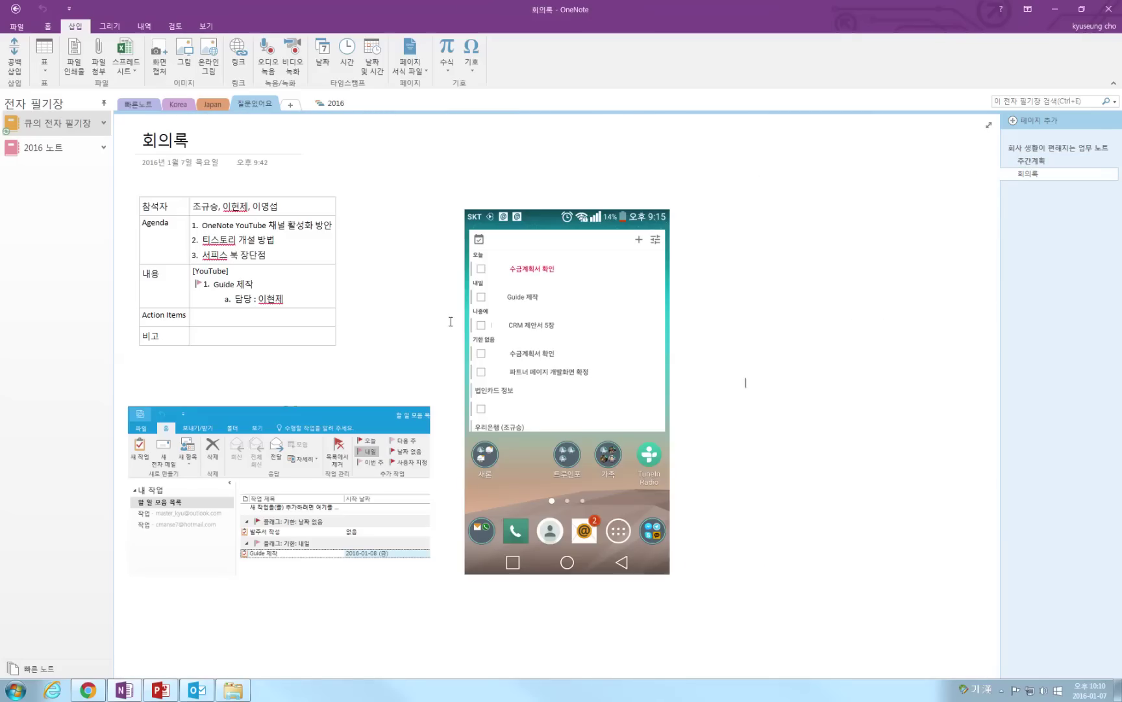
left_click(530, 317)
left_click_drag(575, 316, 703, 313)
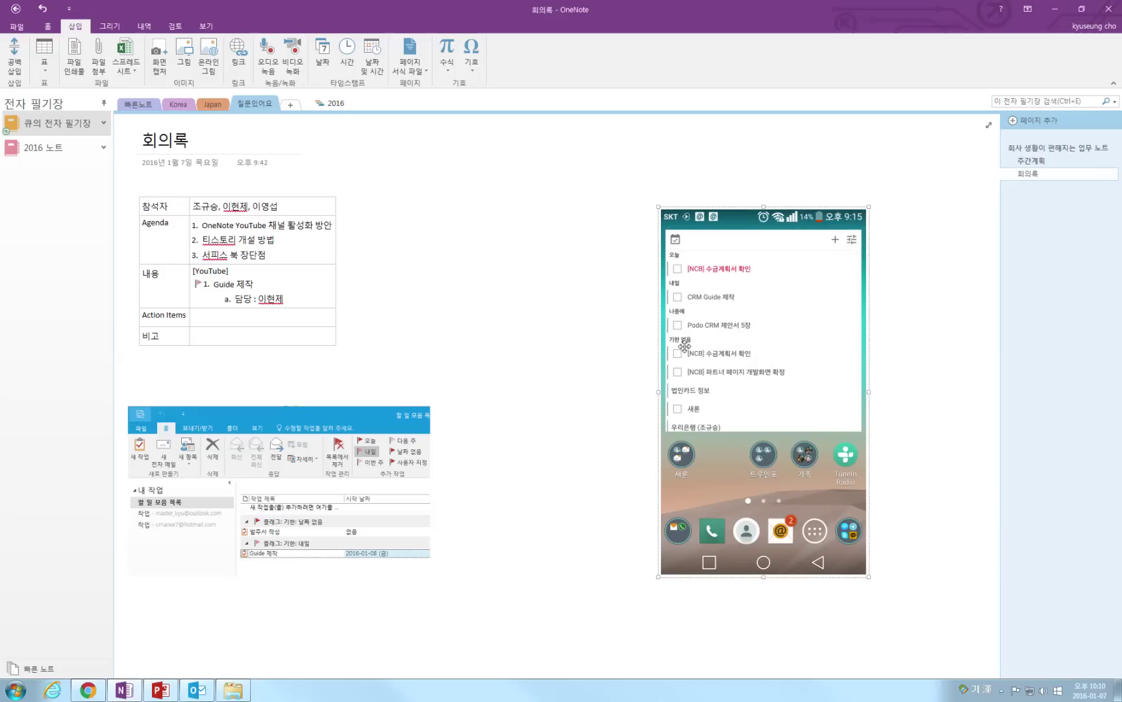
key("ctrl+z")
left_click(423, 299)
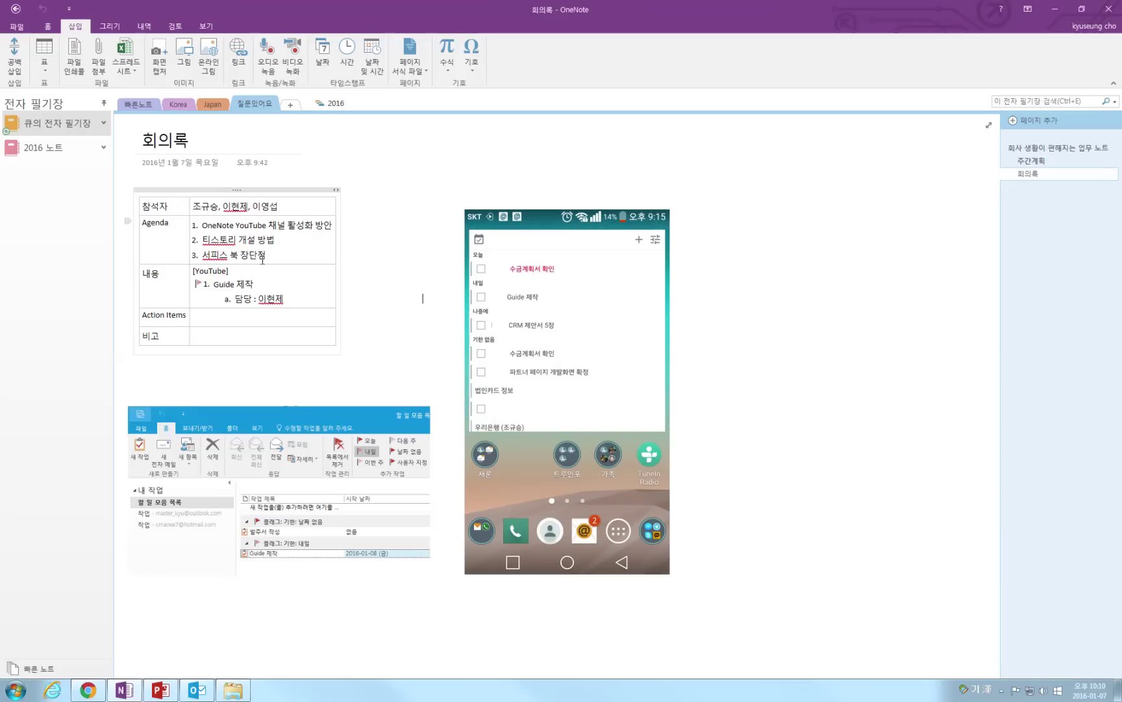
- Examine the flagged Guide 제작 item in the 내용 row and the Outlook task due-date options available for it
left_click(273, 250)
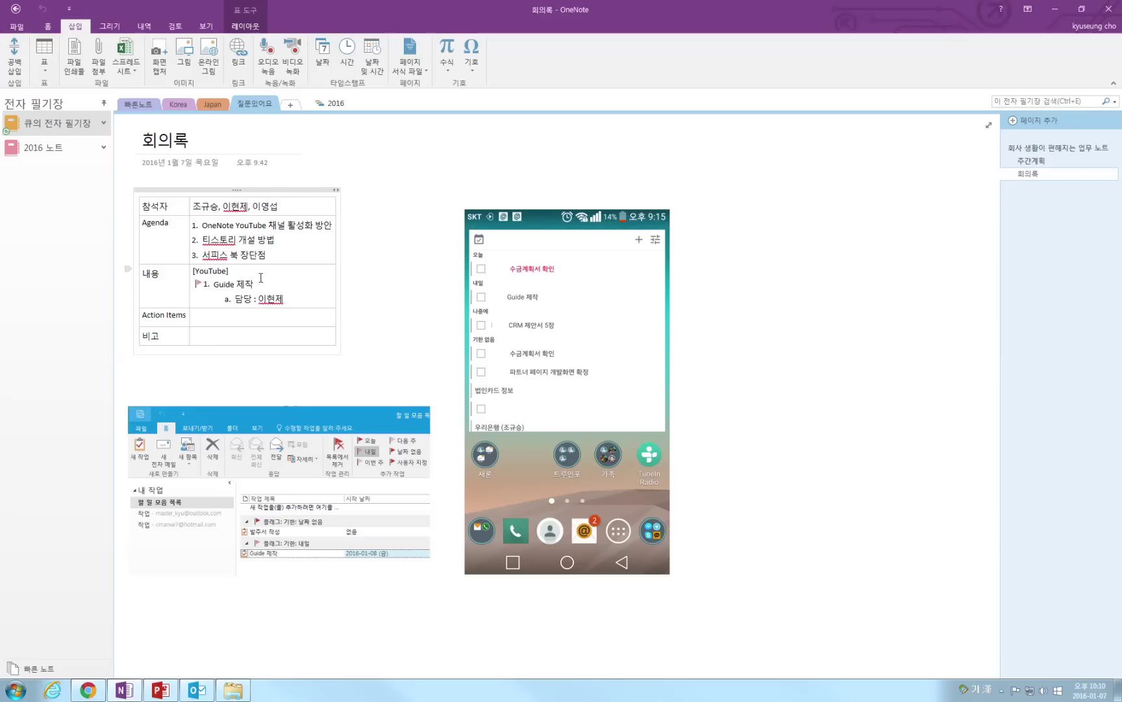
left_click(237, 284)
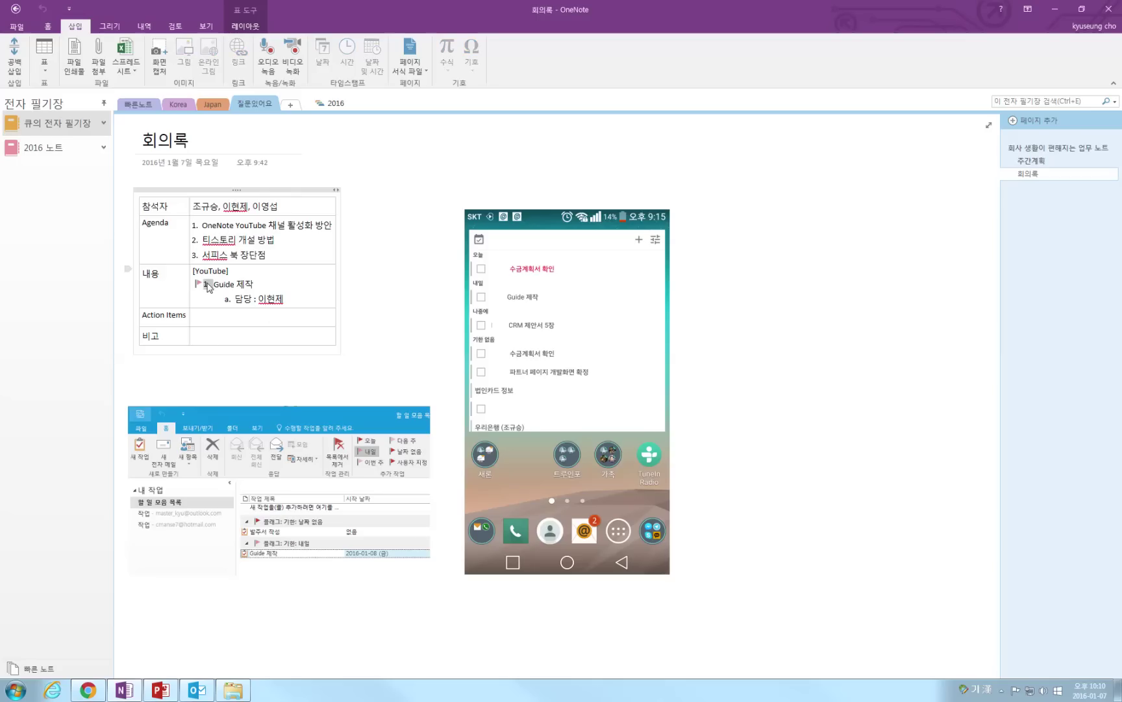
mouse_move(202, 290)
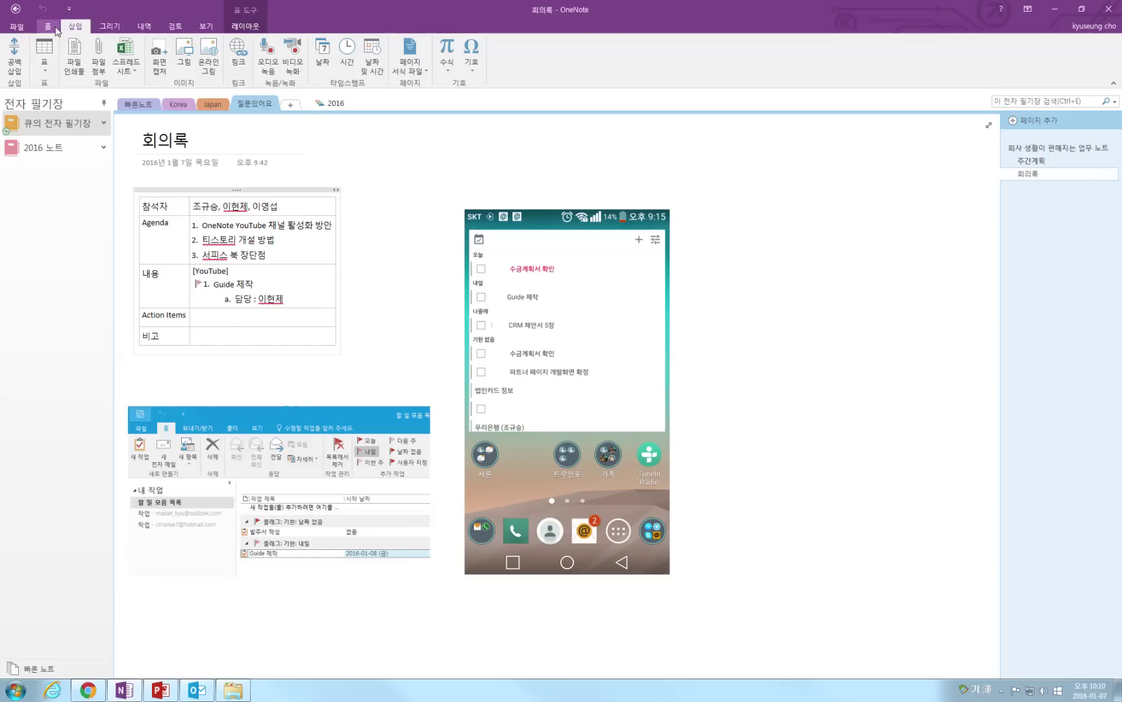
left_click(47, 26)
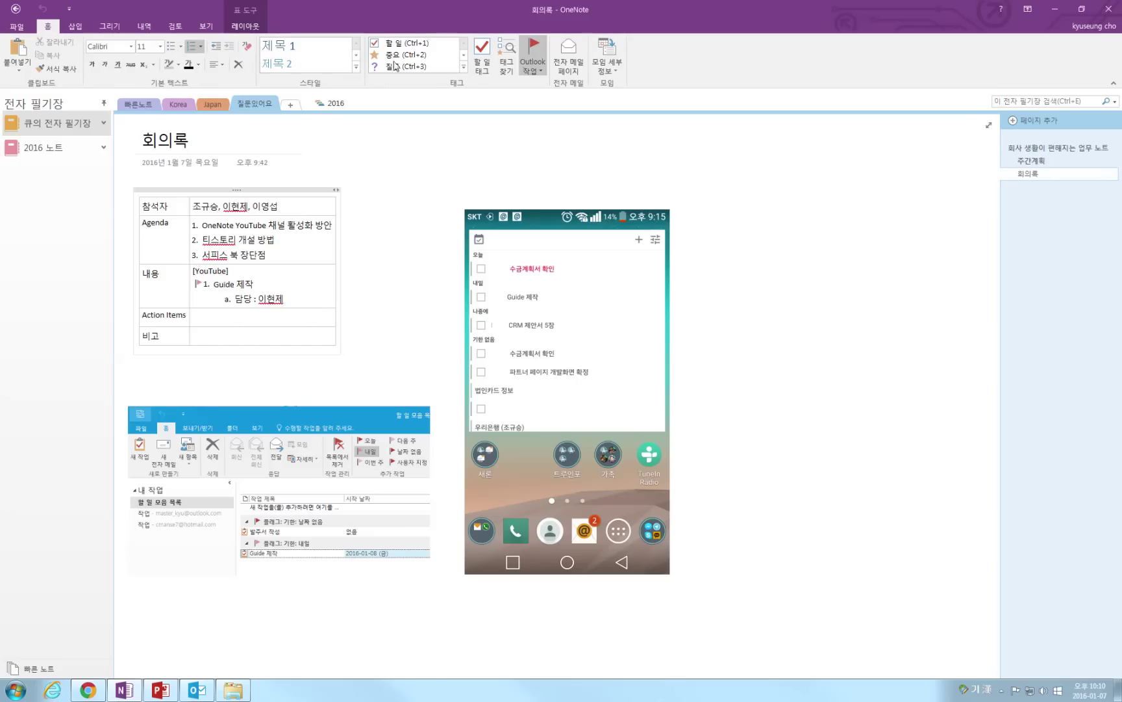
left_click(537, 67)
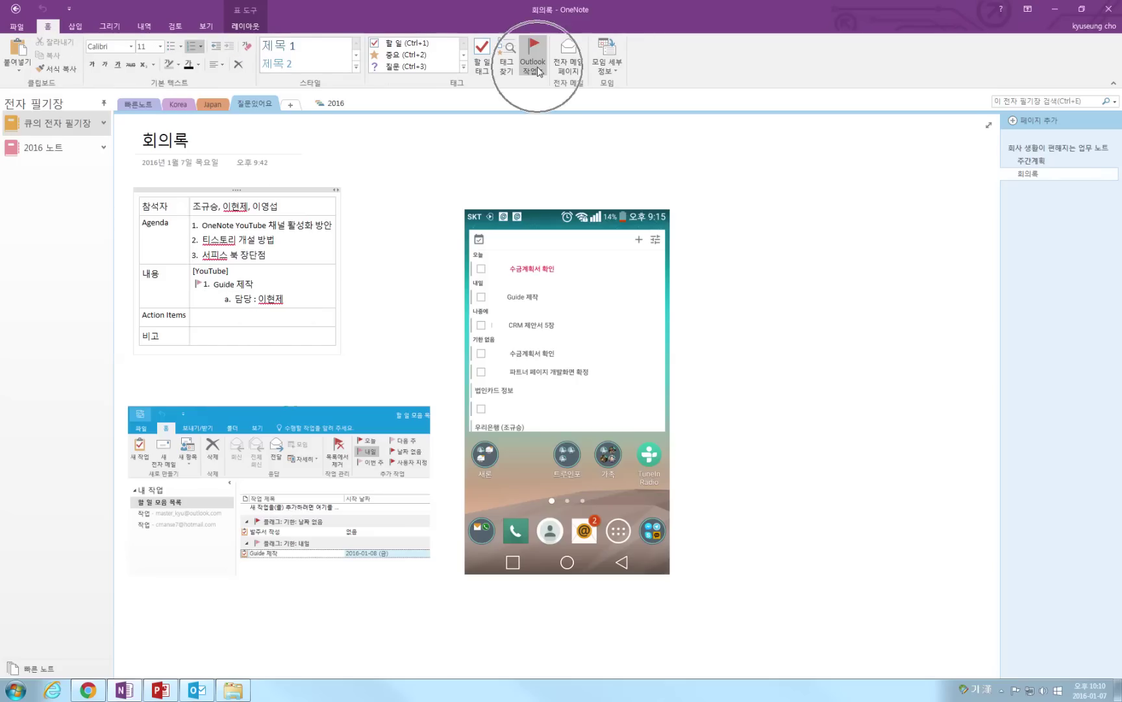
left_click(538, 70)
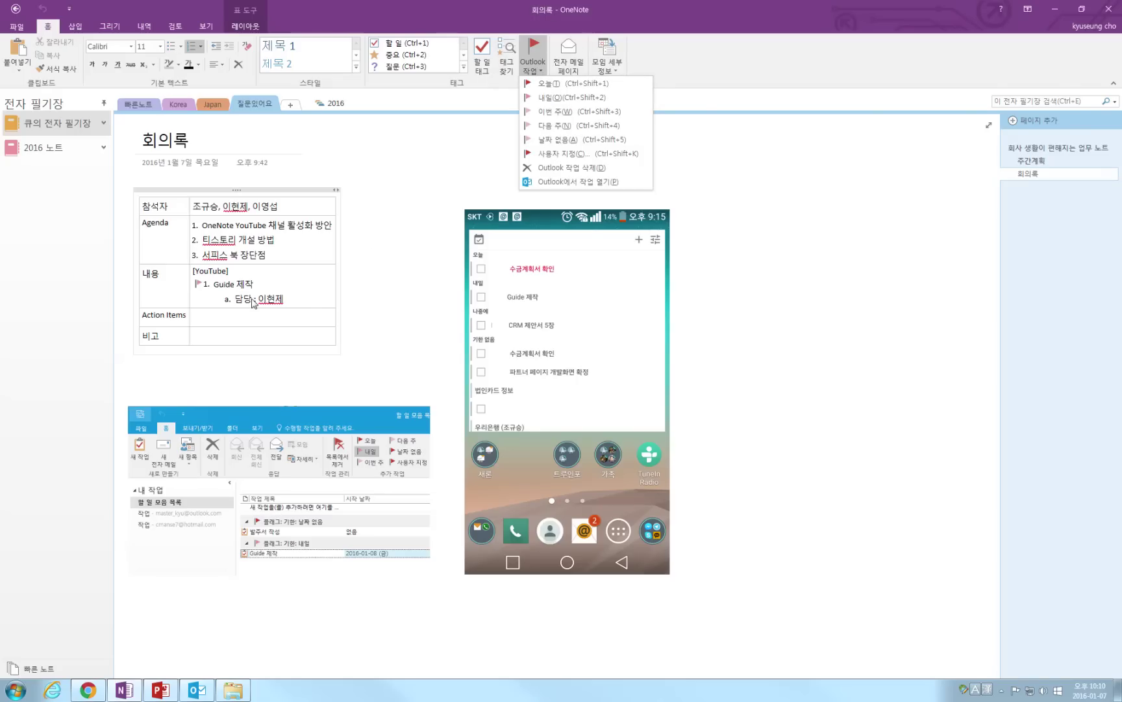
left_click(299, 298)
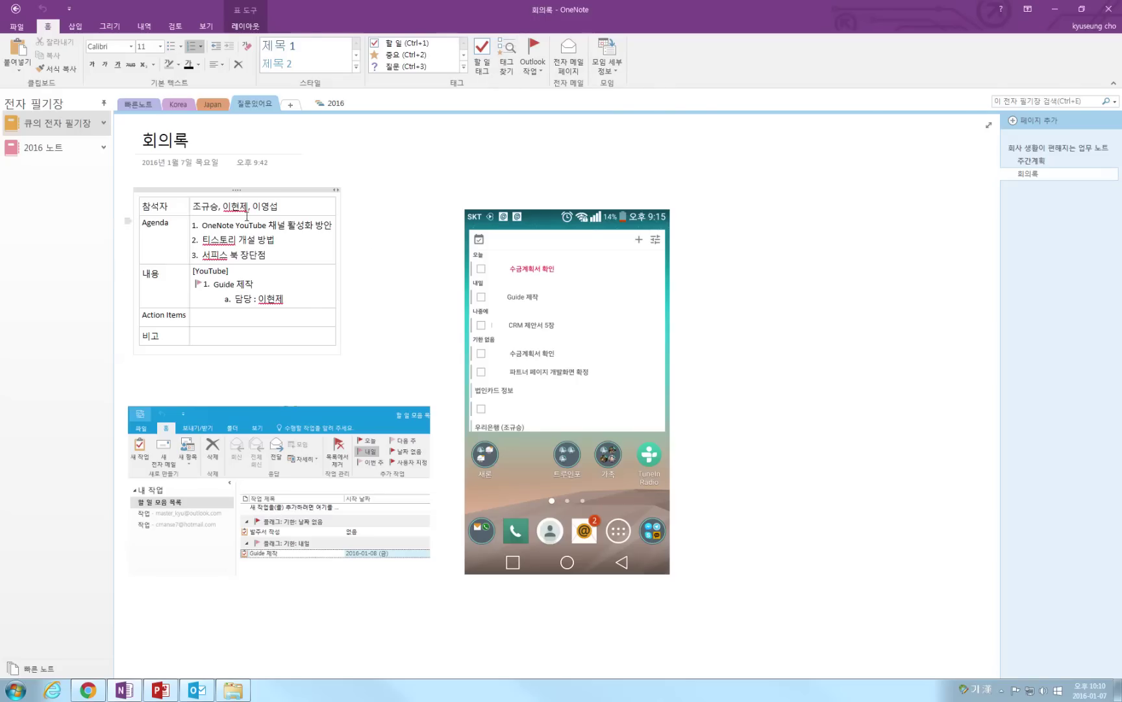
- Draw magenta highlighter arrows from Guide 제작 to the Outlook task screenshot and on to the phone's to-do list
left_click(101, 27)
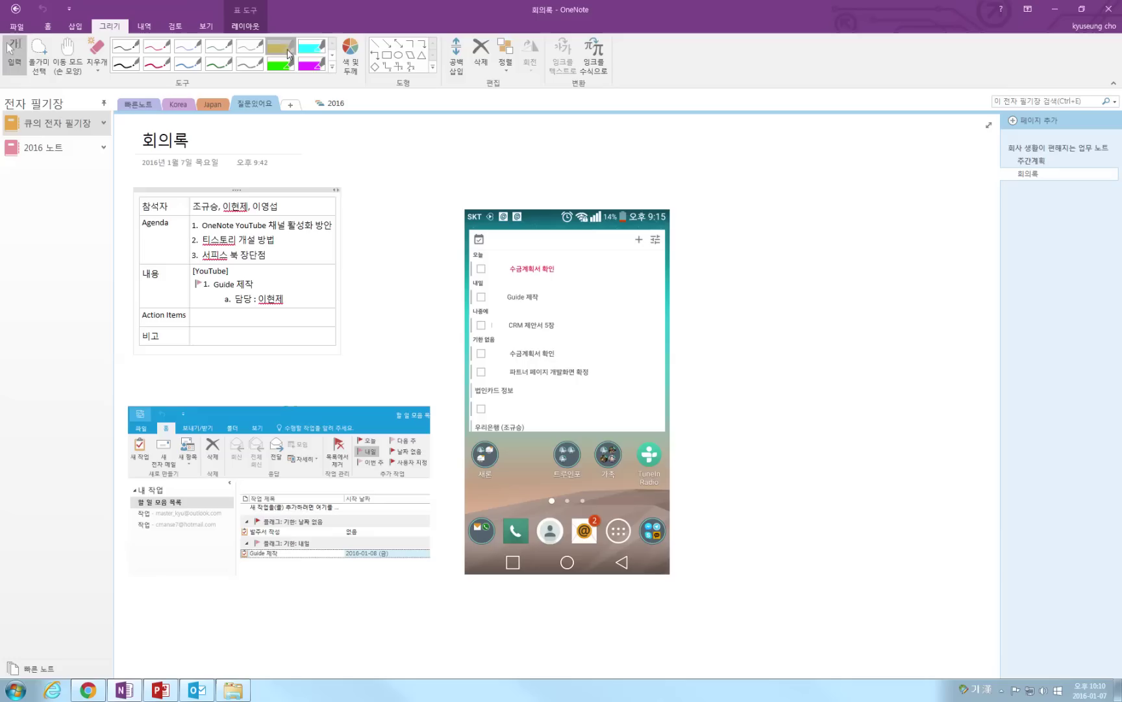
left_click(311, 64)
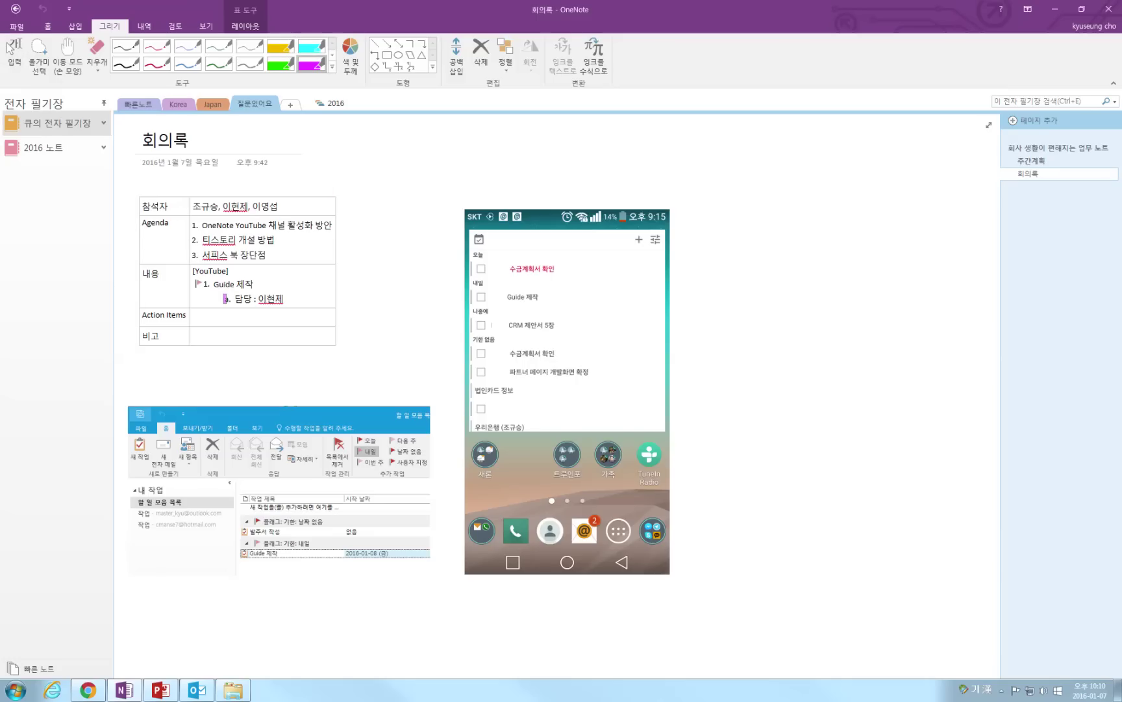
mouse_move(227, 299)
left_mouse_down()
mouse_move(161, 400)
mouse_move(212, 547)
mouse_move(227, 559)
mouse_move(220, 569)
left_mouse_up()
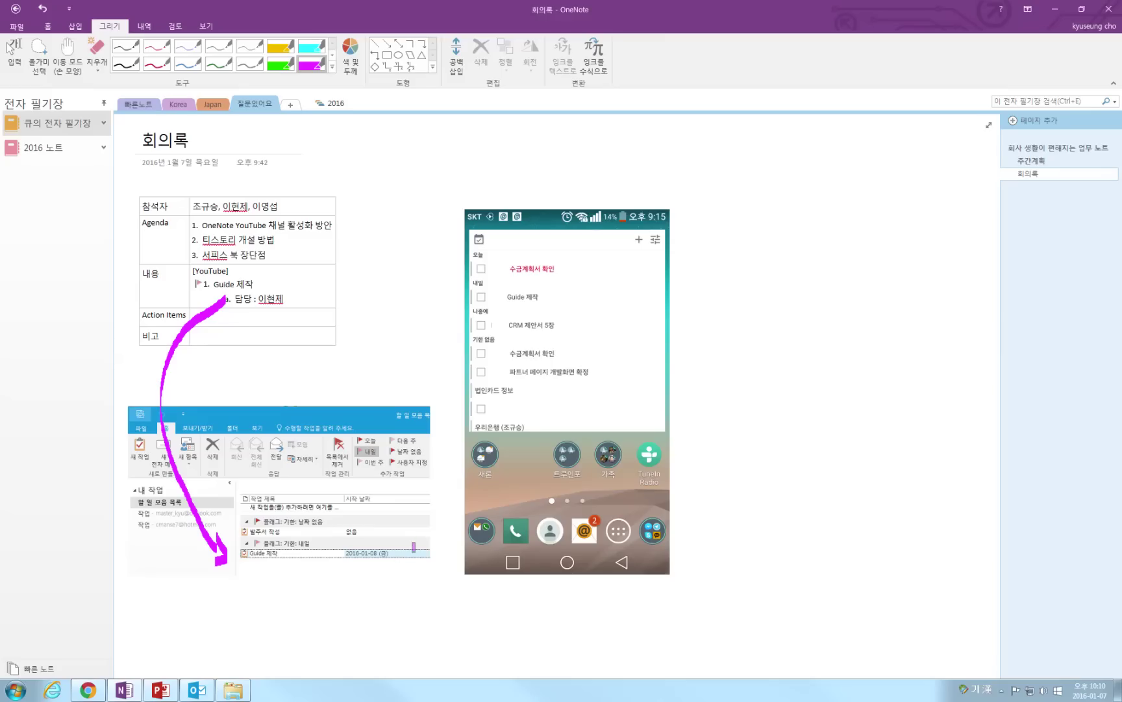
mouse_move(412, 550)
left_mouse_down()
mouse_move(445, 508)
mouse_move(405, 404)
mouse_move(395, 332)
mouse_move(499, 301)
mouse_move(465, 324)
left_mouse_up()
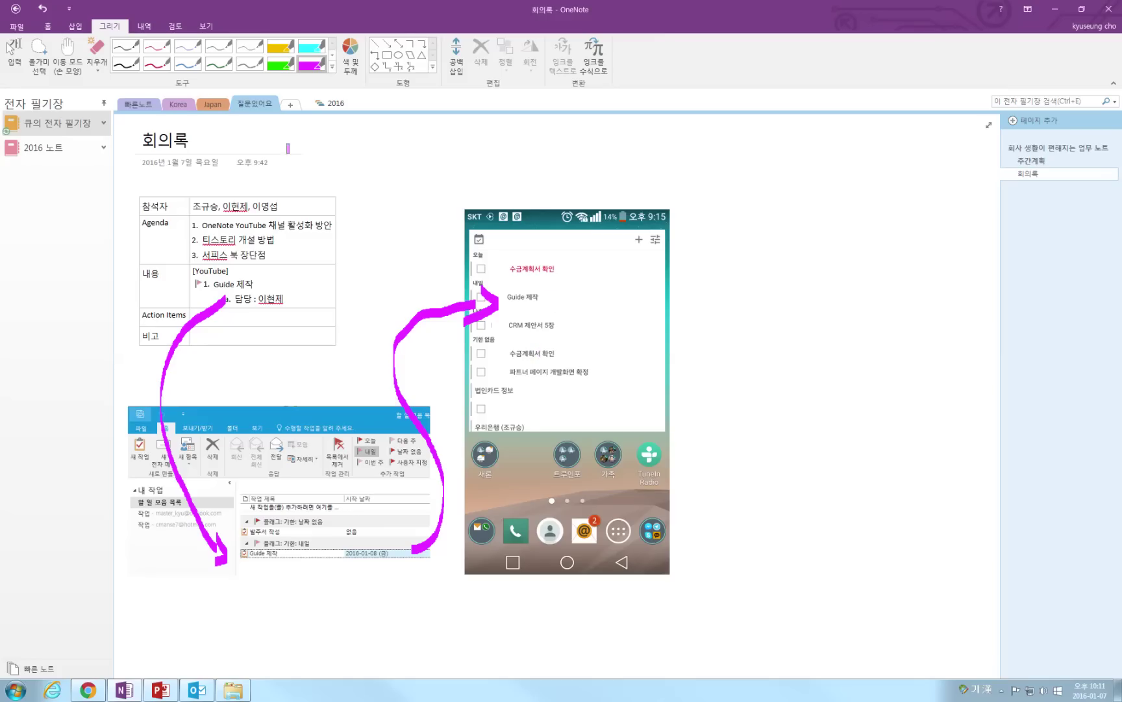
- Erase the magenta arrow running from the Outlook screenshot to the phone's to-do list, including its arrowhead
left_click(97, 52)
left_click(450, 319)
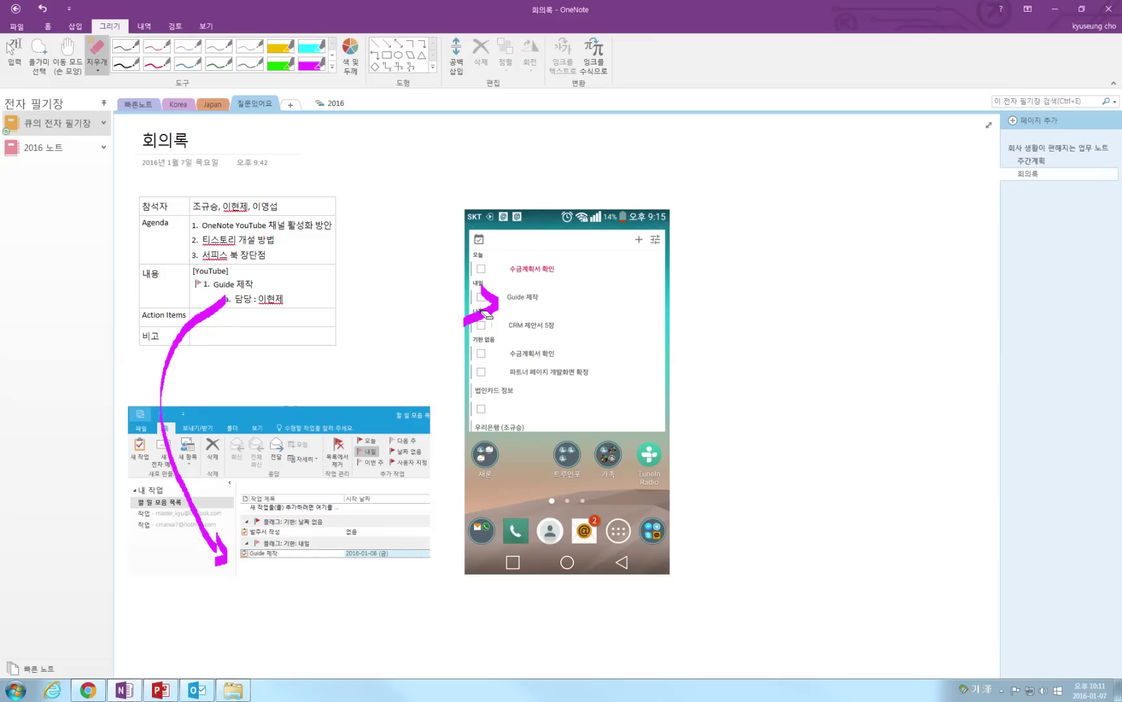
left_click(481, 314)
- Mark the phone's Guide 제작 checkbox with a red check and draw green arrows back through the Outlook screenshot to the minutes
left_click(156, 63)
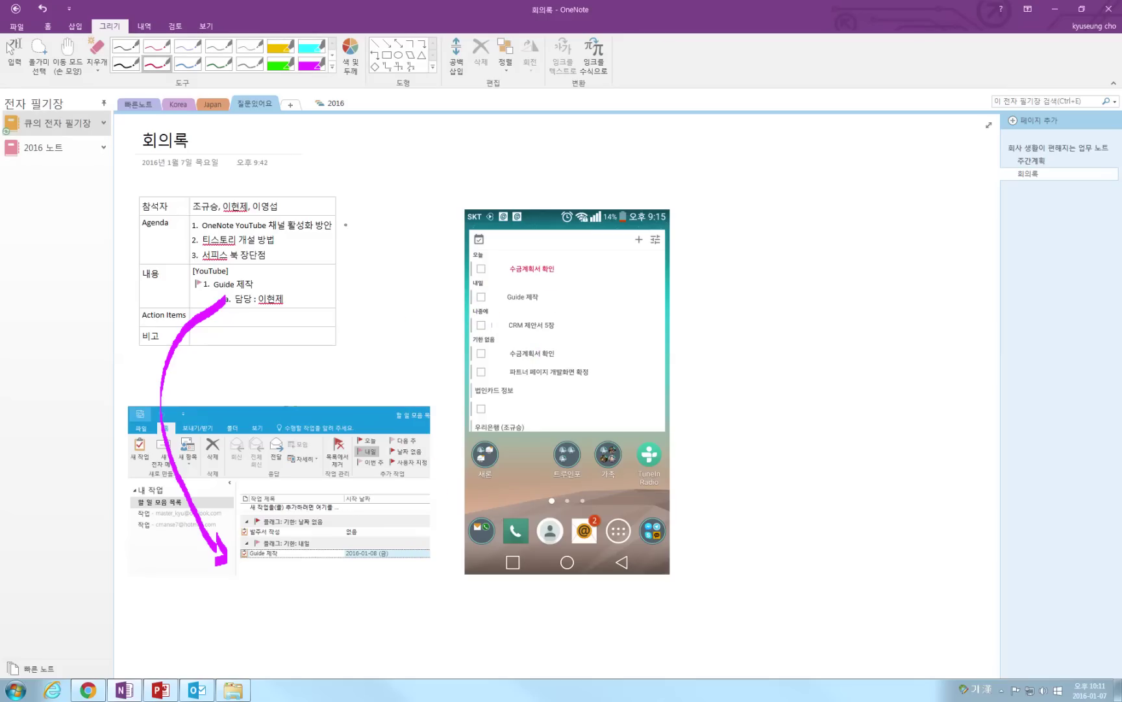
left_click_drag(484, 300, 498, 286)
left_click(281, 63)
mouse_move(450, 298)
left_mouse_down()
mouse_move(376, 510)
mouse_move(296, 546)
mouse_move(320, 563)
left_mouse_up()
mouse_move(247, 553)
left_mouse_down()
mouse_move(190, 397)
mouse_move(193, 304)
mouse_move(207, 294)
left_mouse_up()
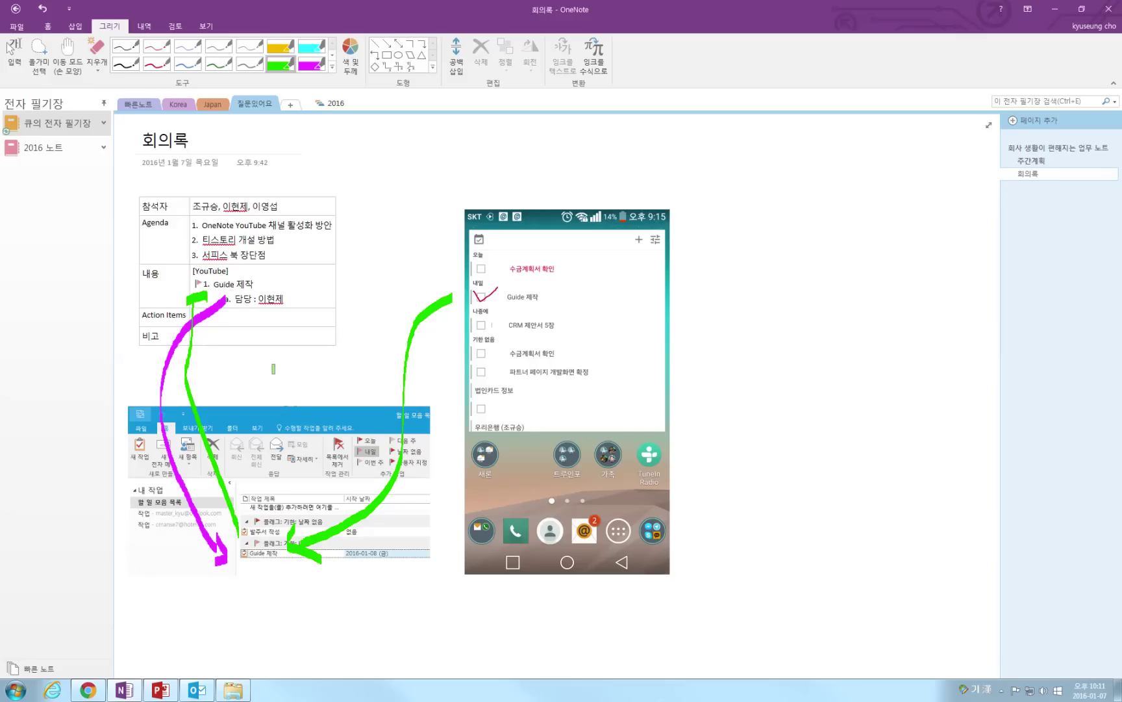
- Erase all remaining magenta, green and red ink from the 회의록 page
left_click(96, 53)
left_click_drag(193, 403, 166, 380)
mouse_move(198, 300)
left_mouse_down()
mouse_move(223, 594)
mouse_move(392, 424)
mouse_move(411, 291)
mouse_move(482, 300)
left_mouse_up()
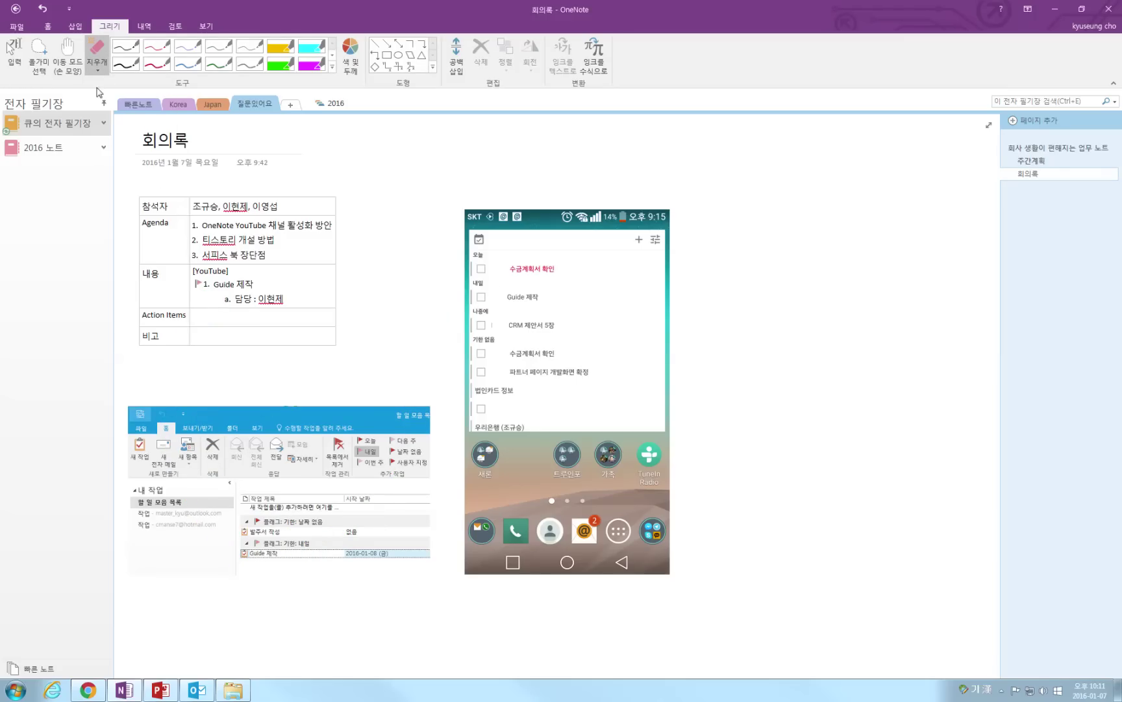
- Add 티스토리 블로그 개설 as numbered item 2 below Guide 제작 in the 내용 row of the minutes table
left_click(14, 52)
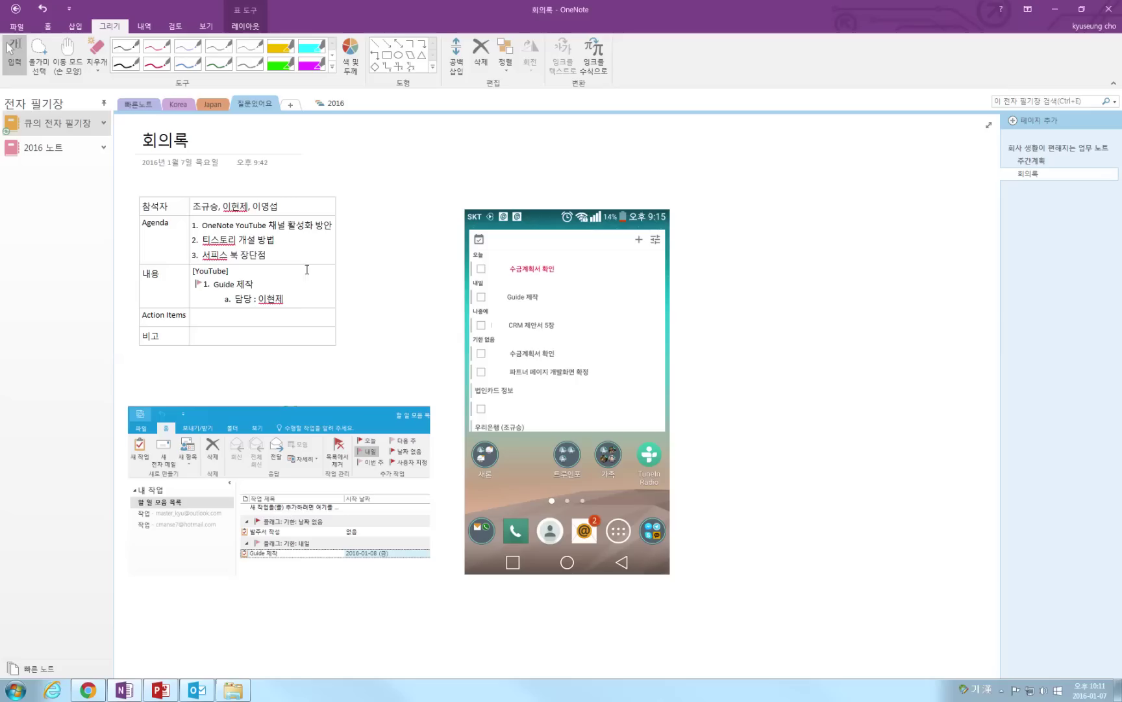
key("Return")
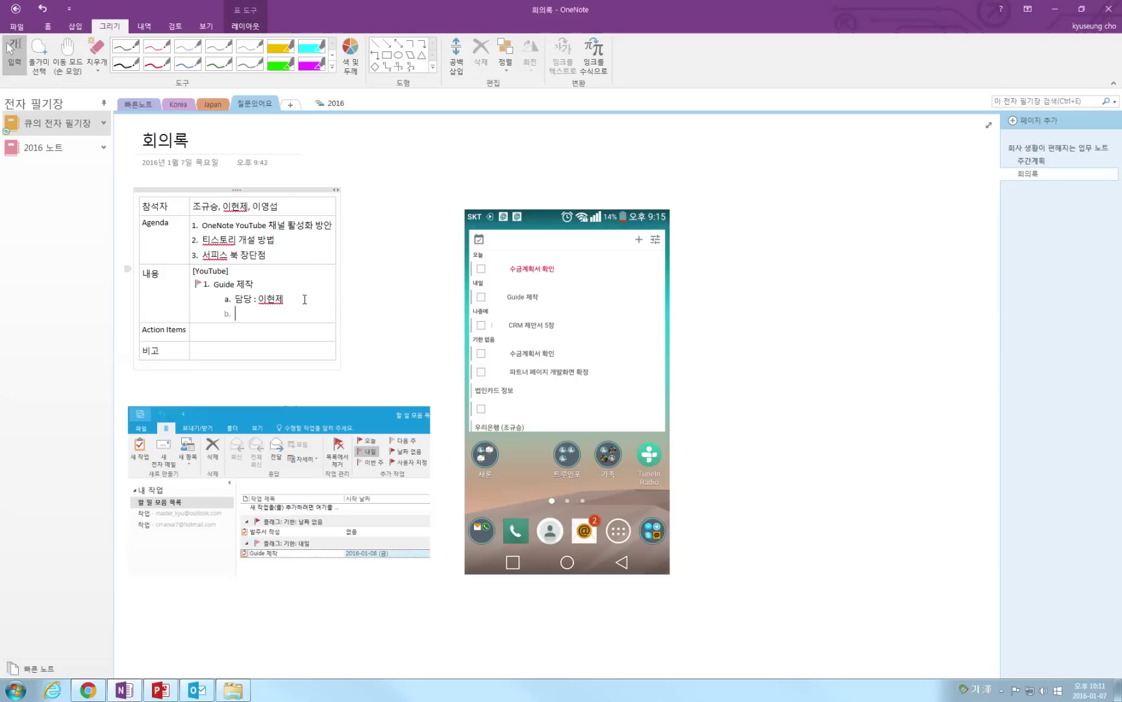
type("2. x")
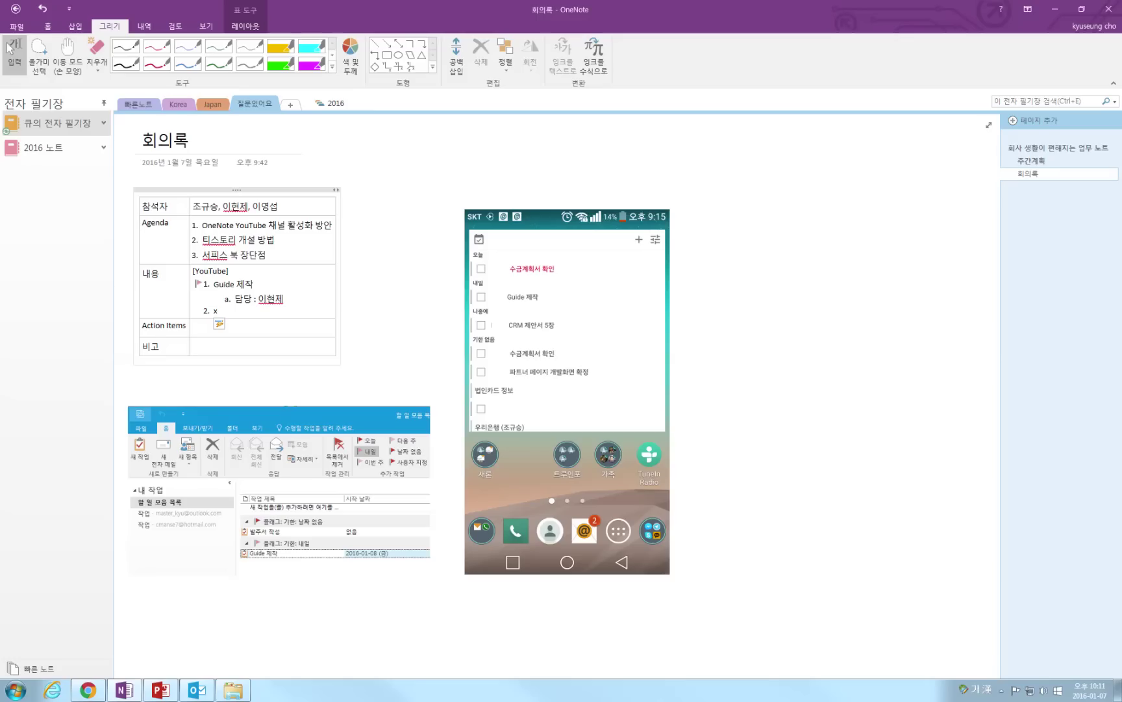
key("BackSpace")
type("티스토리 블")
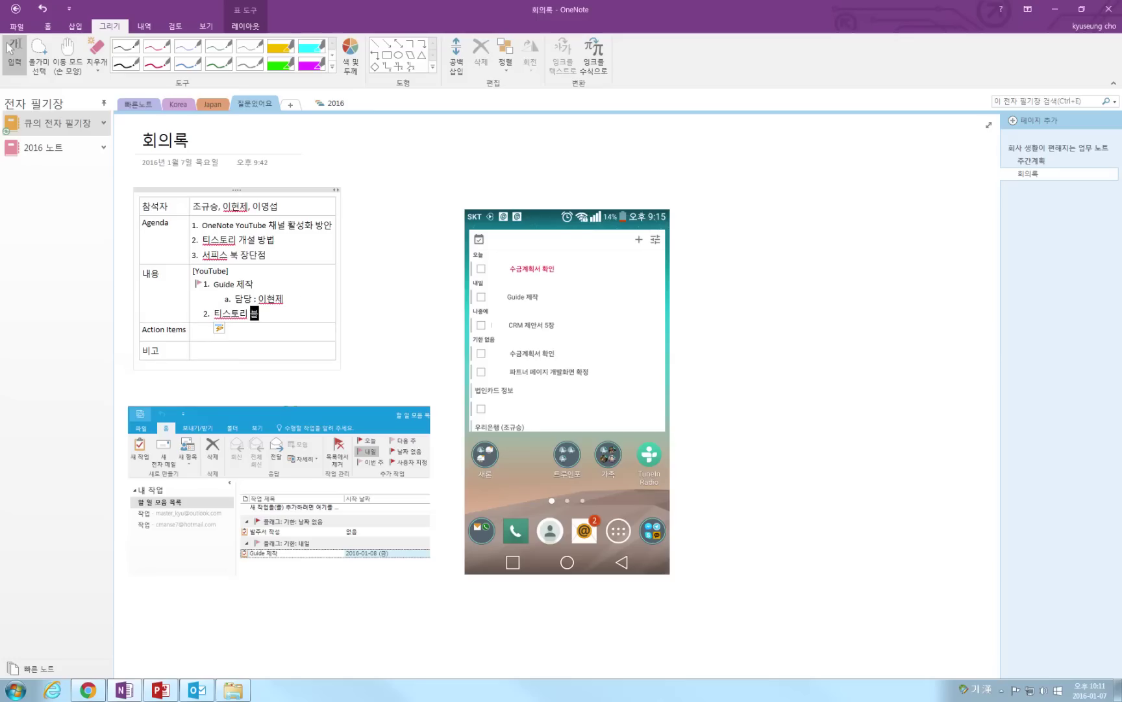
type("로그 개설 방법")
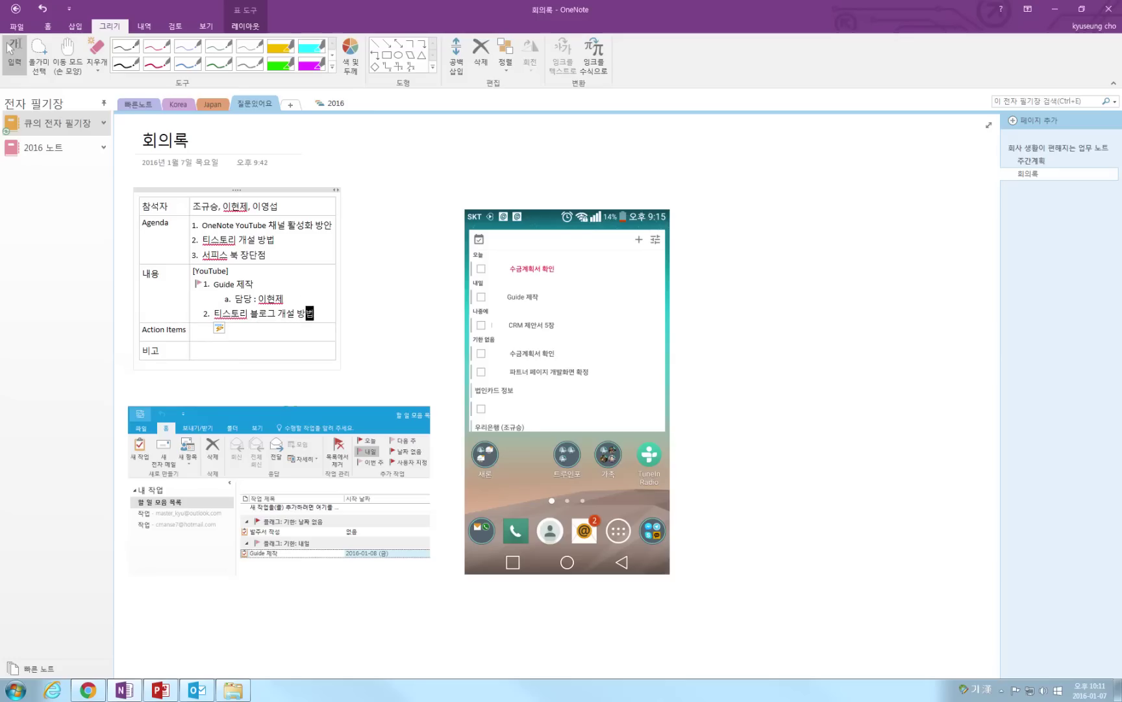
key("BackSpace")
key("BackSpace")
key("BackSpace")
- Flag the 티스토리 블로그 개설 item as an Outlook task due tomorrow (내일)
key("Home")
key("alt+h")
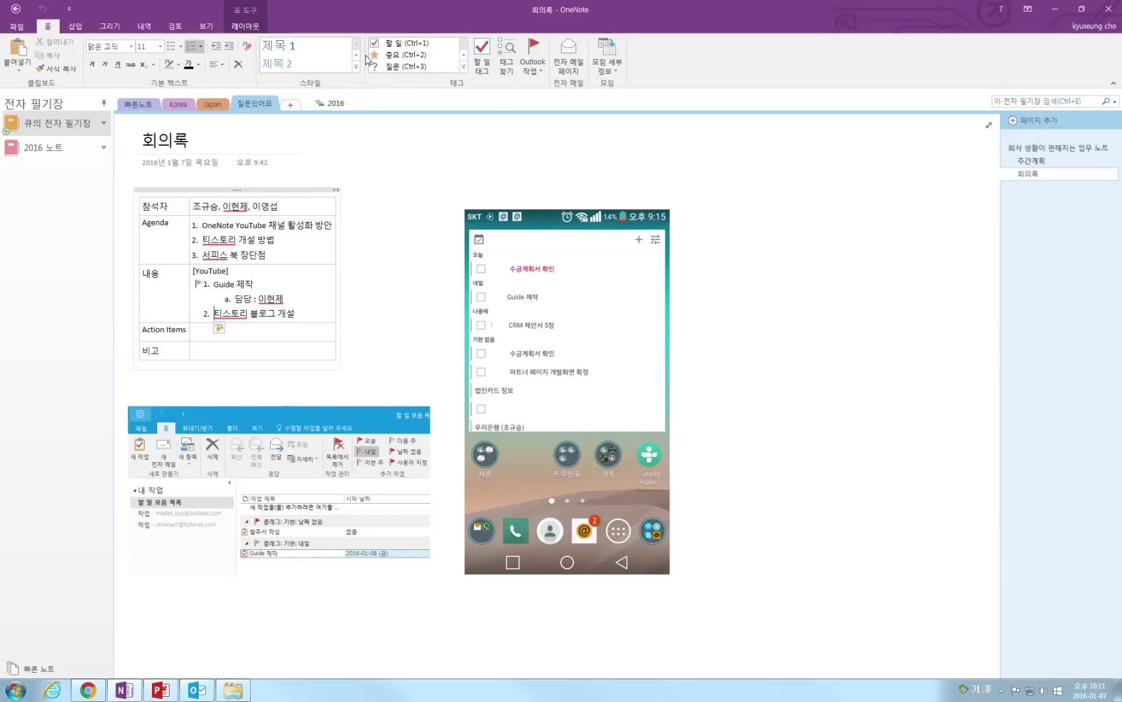
left_click(532, 65)
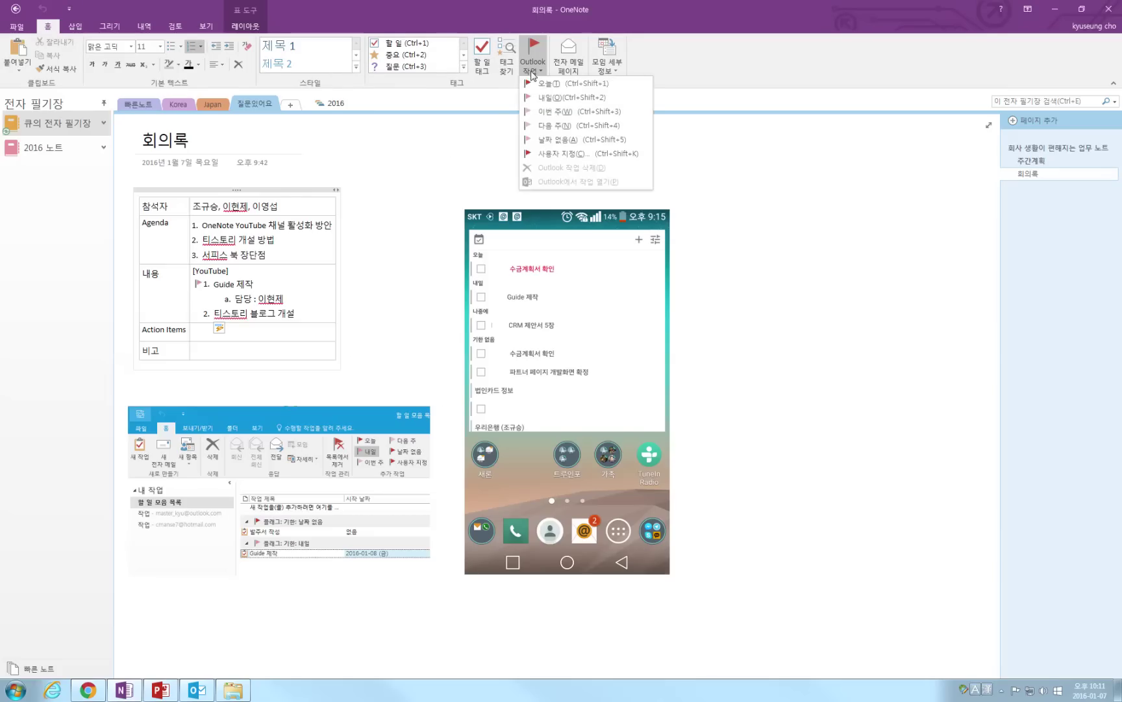
left_click(549, 98)
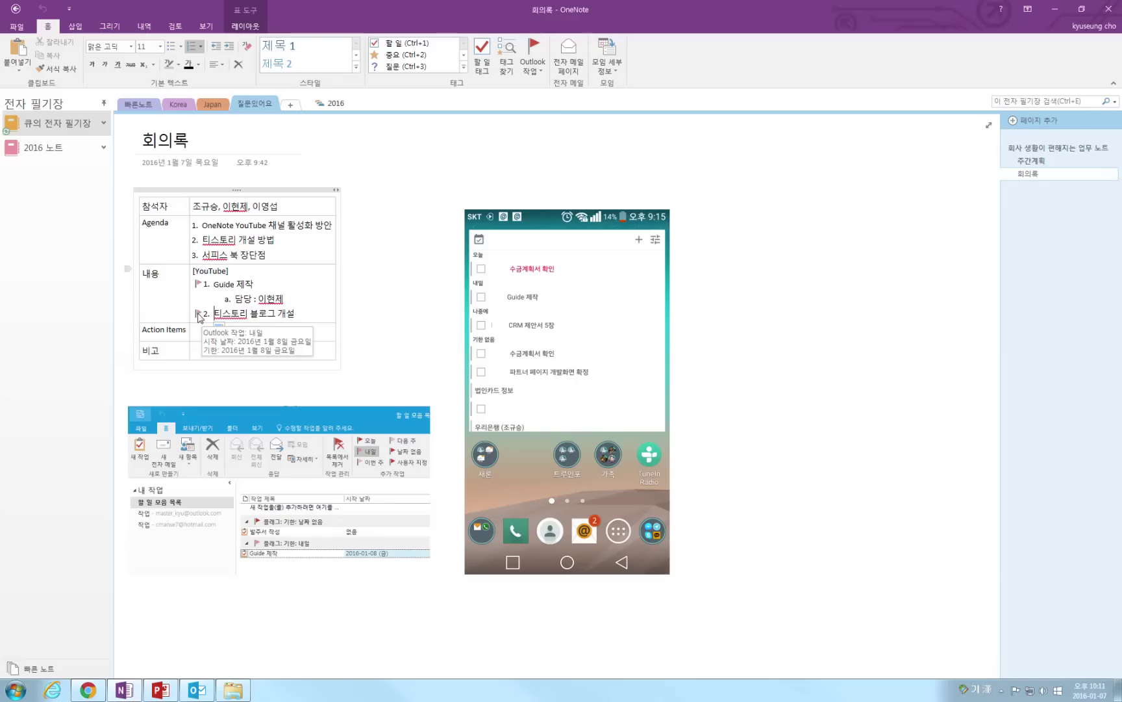
- Inspect the new flag up close and switch to Outlook to check for 티스토리 블로그 개설 in the to-do list
scroll(268, 317, "up", 3)
mouse_move(135, 252)
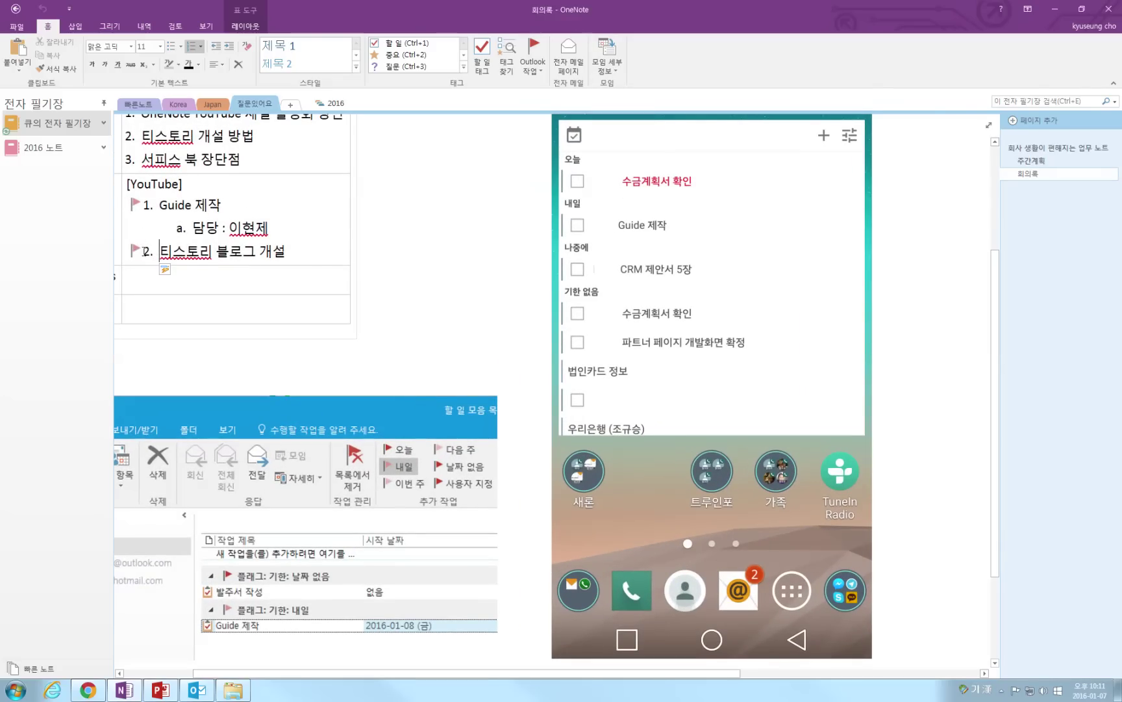
scroll(141, 227, "down", 3)
left_click(197, 689)
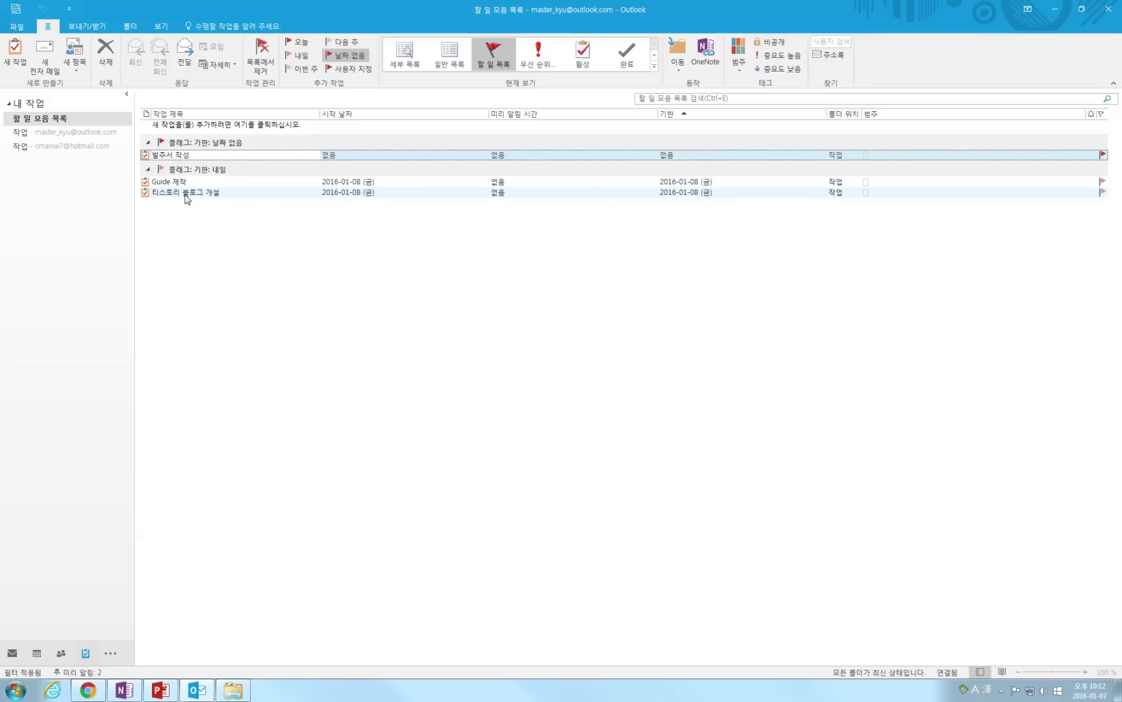
- Switch back to OneNote and open the main page on work note habits at section 2, 주간 업무 계획표를 만들면 뭐가 좋을까요?
left_click(124, 689)
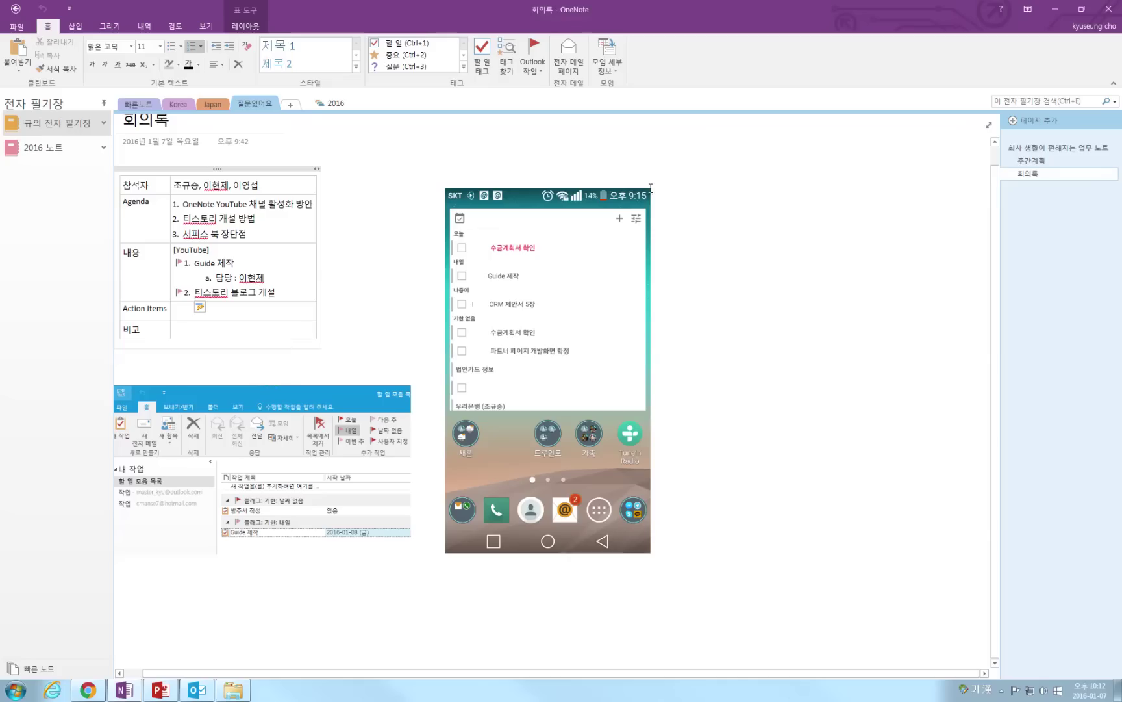
left_click(1016, 149)
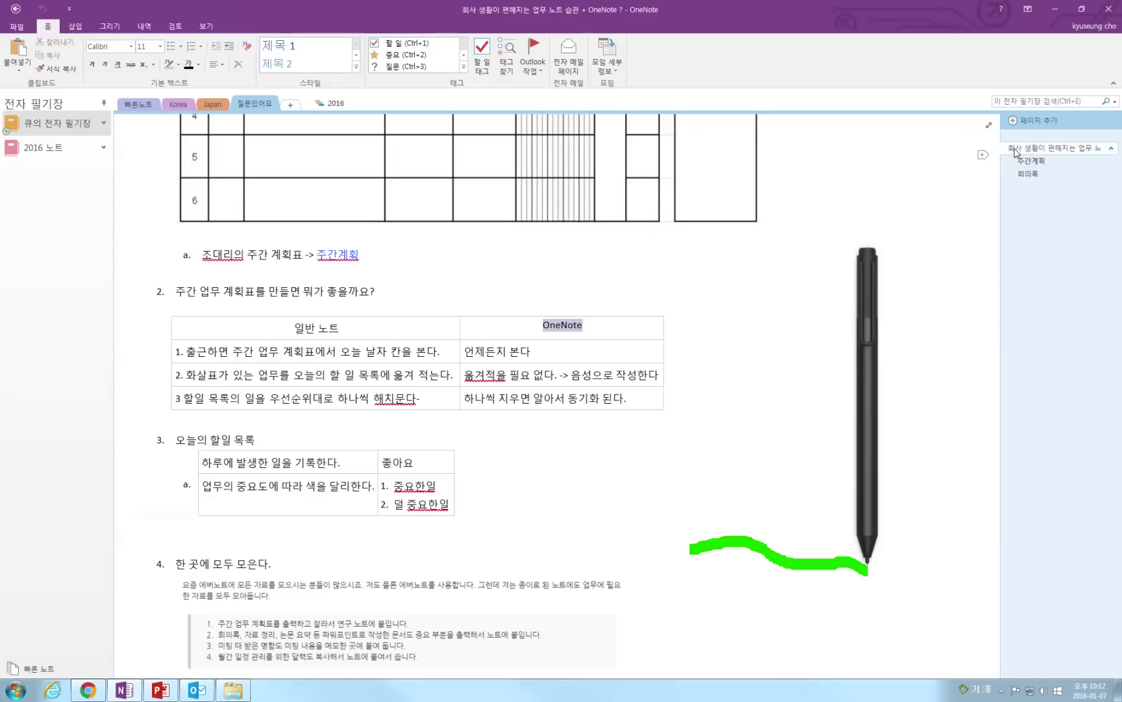
scroll(675, 436, "down", 3)
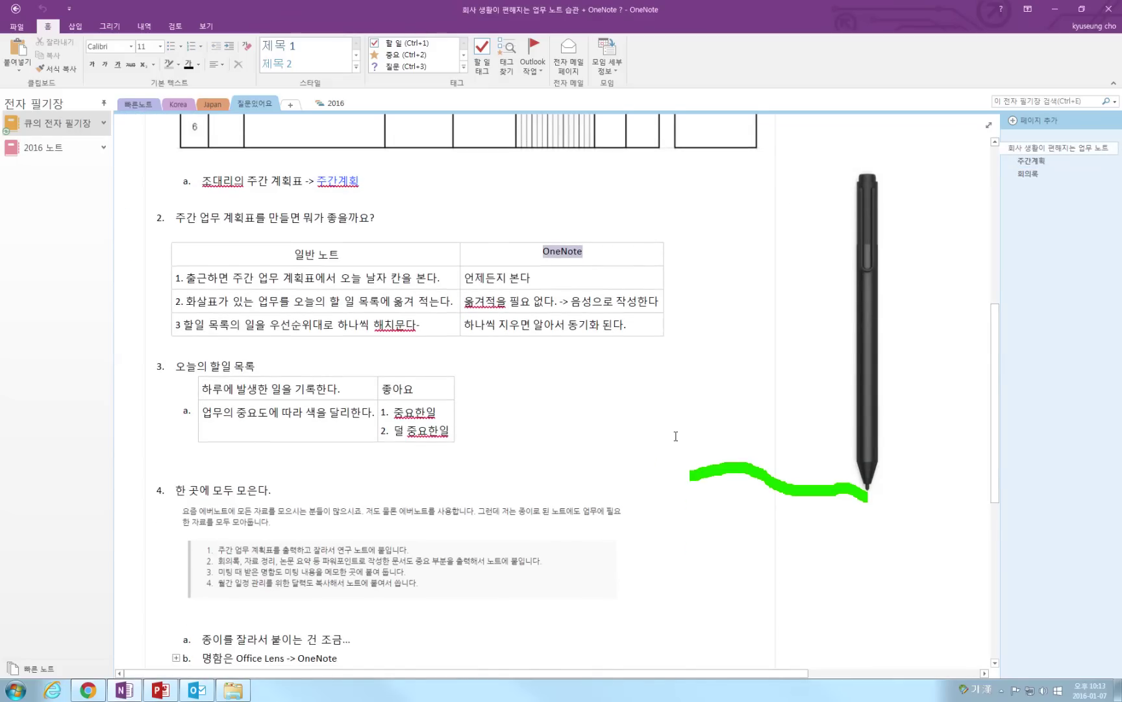
scroll(676, 436, "down", 3)
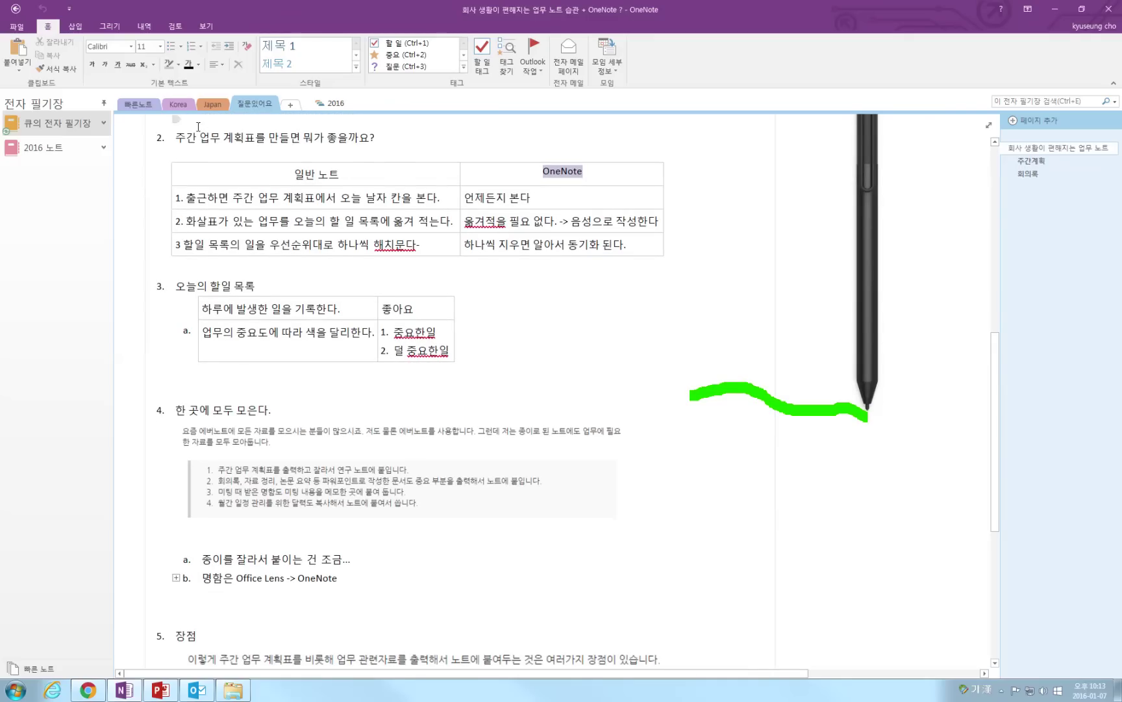
- Review the section 2 heading and compare the 일반 노트 and OneNote cells in the table's first row
left_click_drag(177, 137, 380, 137)
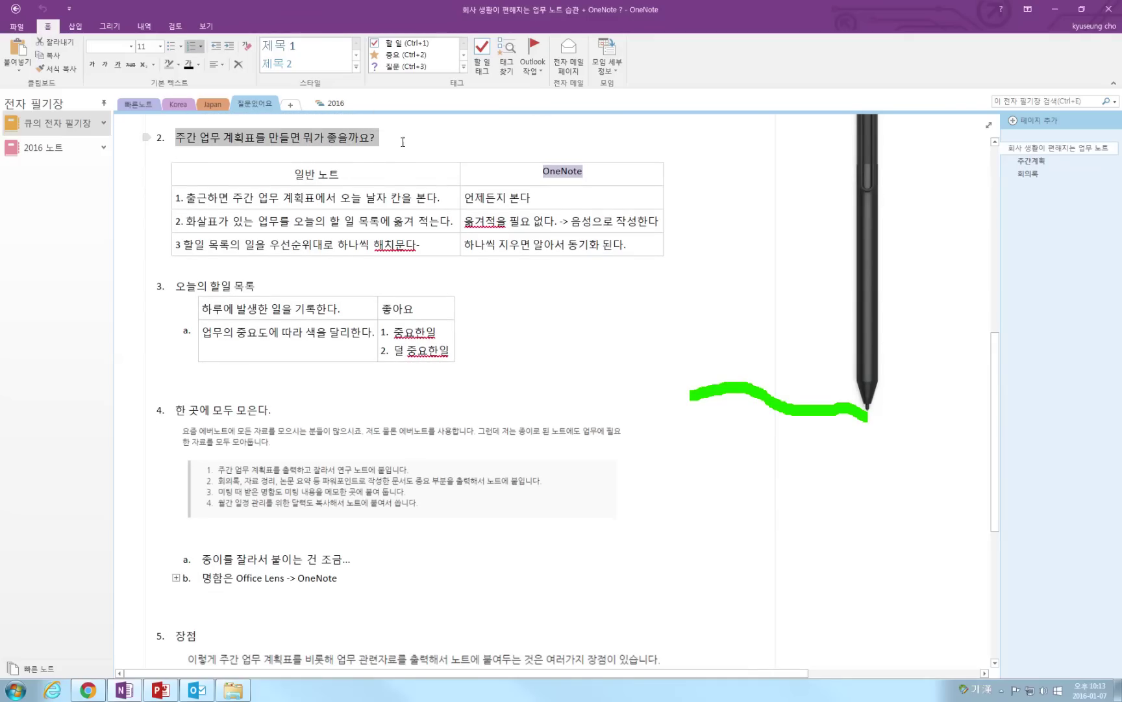
left_click(377, 137)
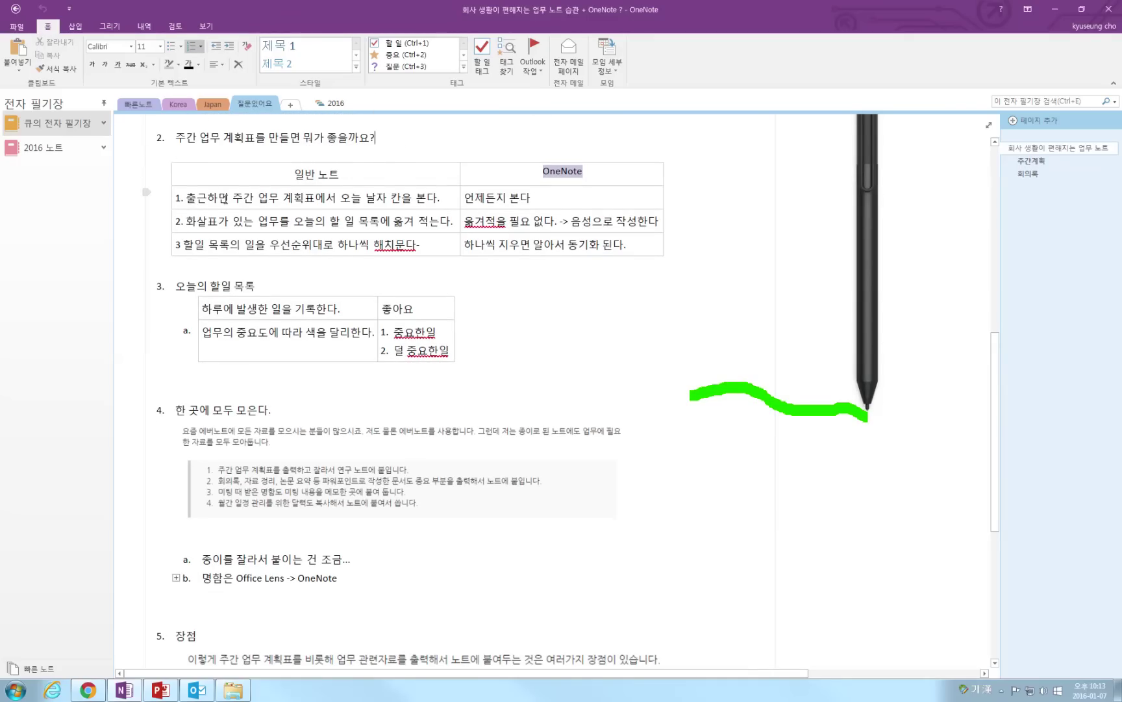
left_click_drag(228, 198, 435, 203)
key("Left")
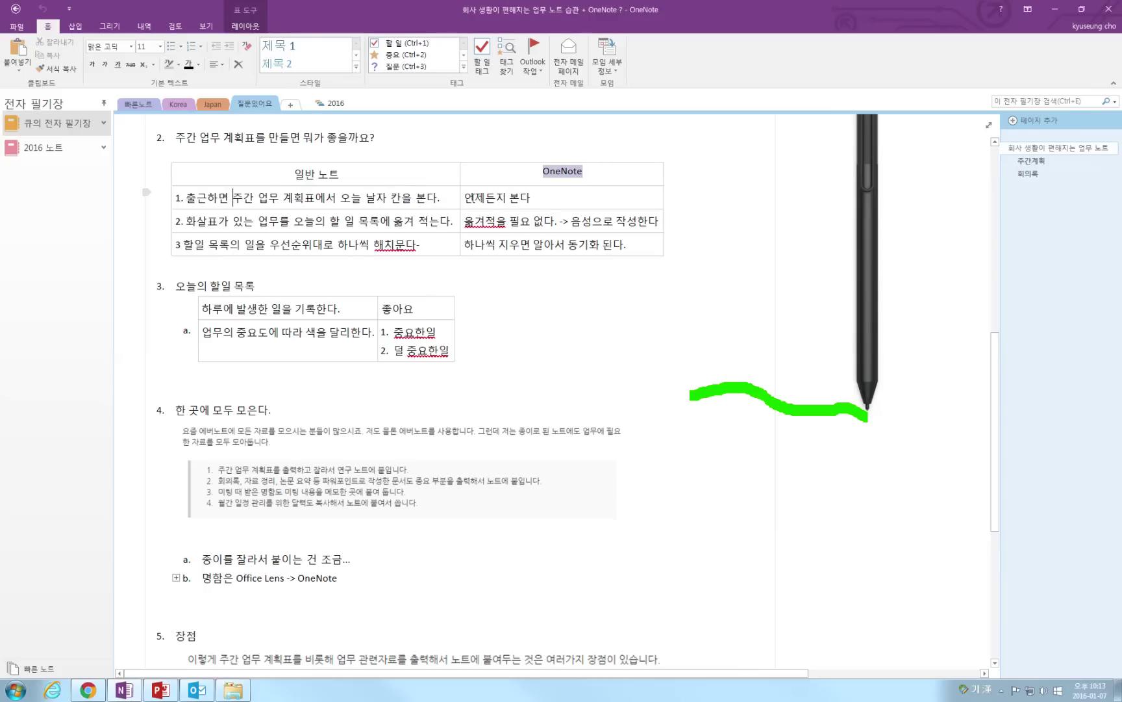
left_click_drag(464, 197, 511, 197)
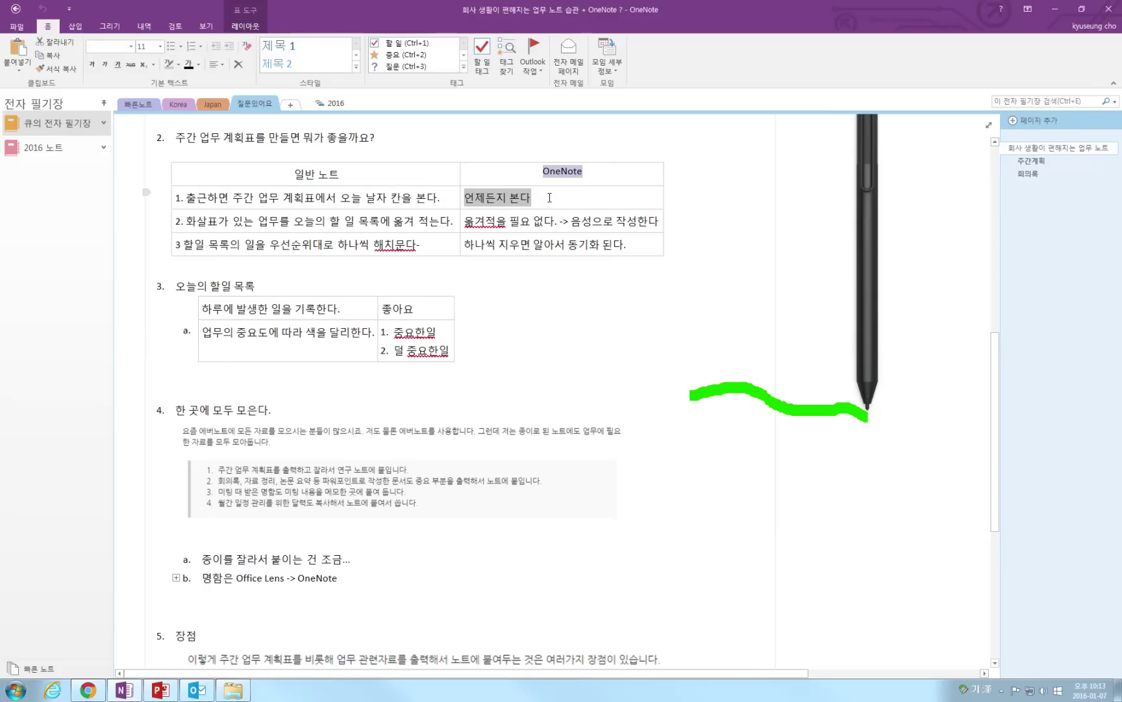
left_click(552, 197)
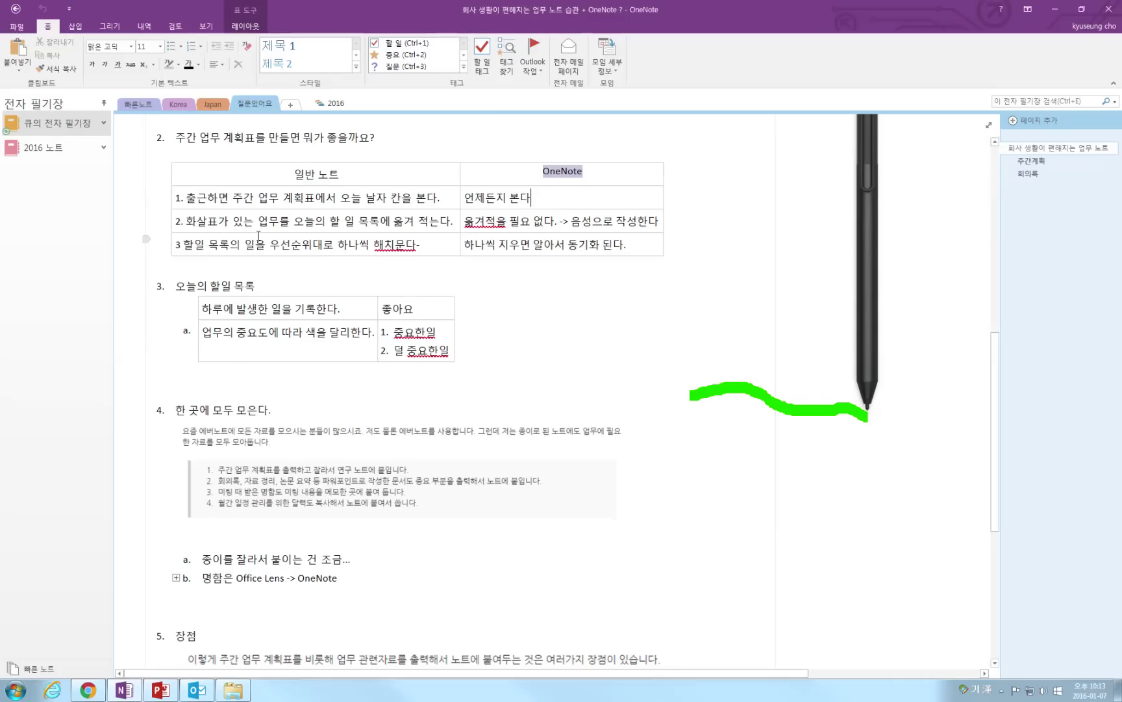
- Compare the table's second row on copying tasks to today's list, checking it against the weekly plan form in section 1
left_click_drag(186, 220, 450, 224)
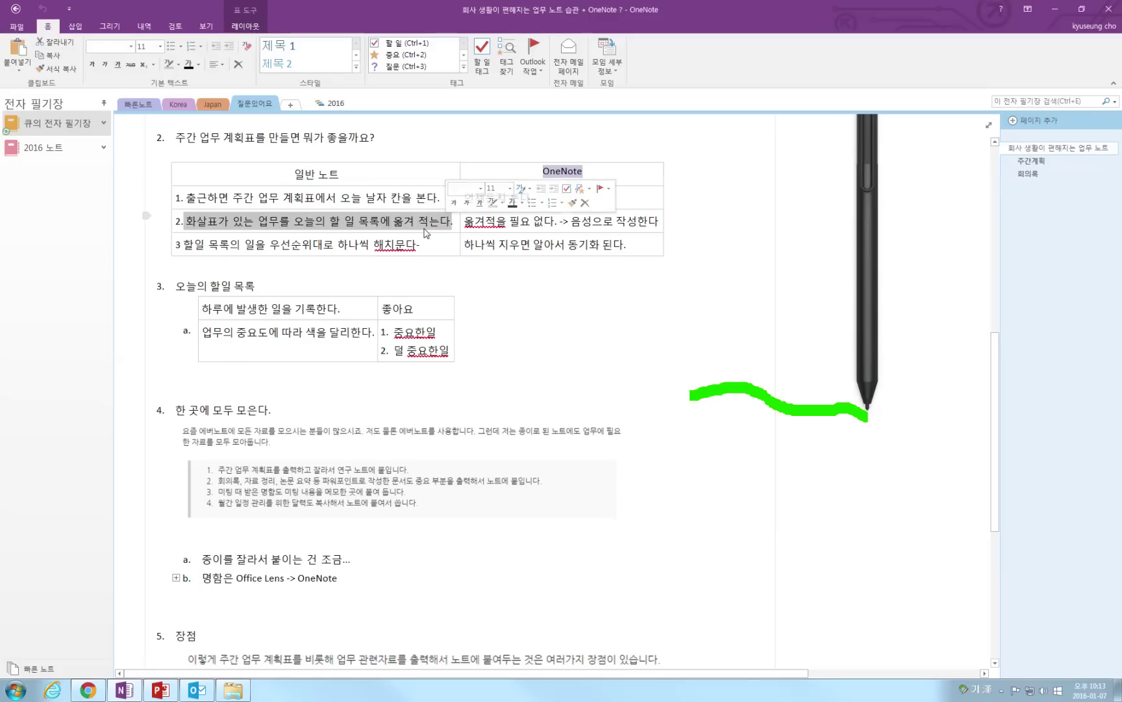
left_click(419, 222)
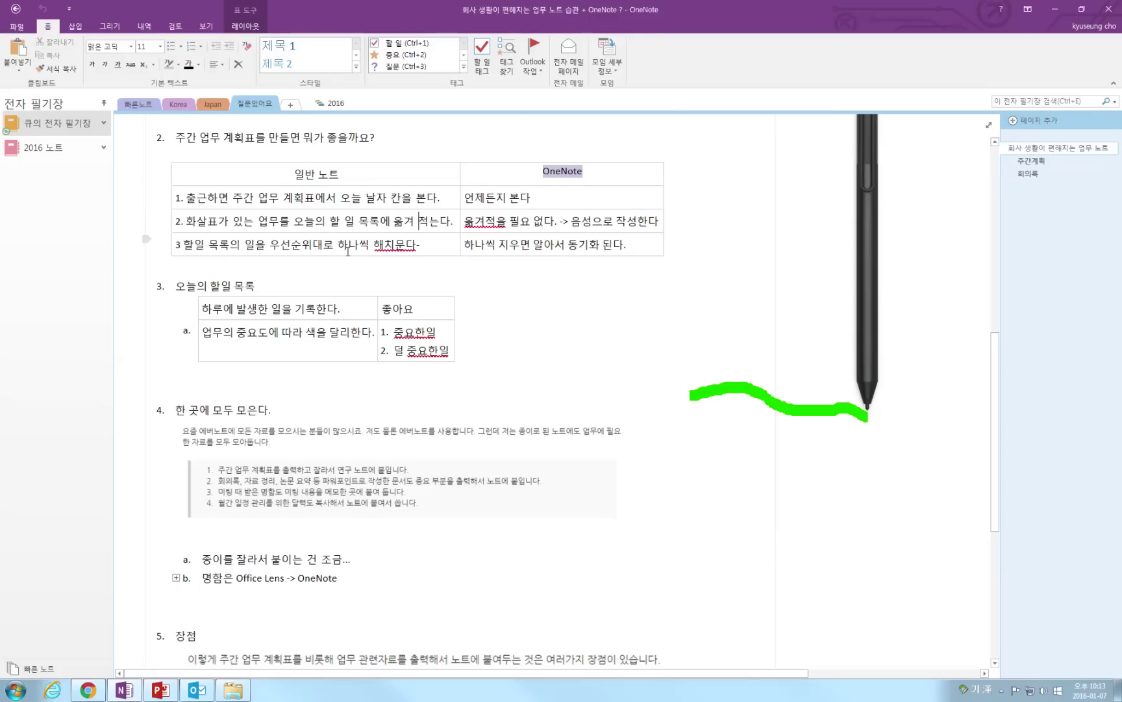
scroll(607, 354, "up", 8)
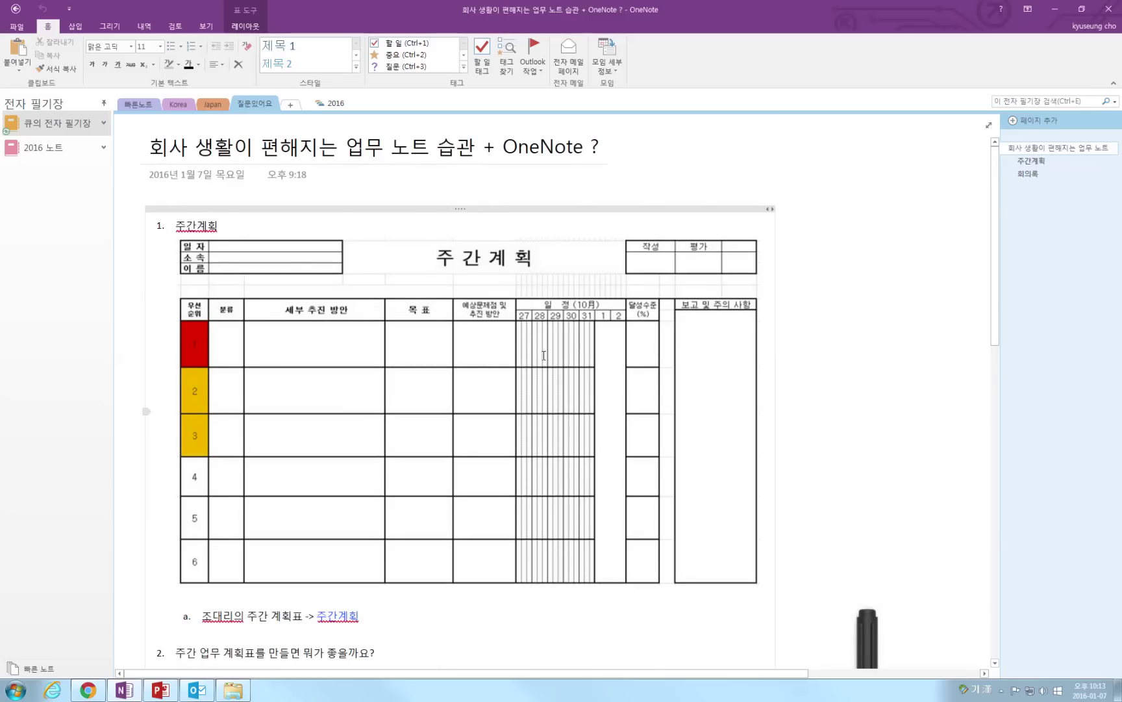
scroll(370, 353, "down", 3)
scroll(370, 353, "down", 3)
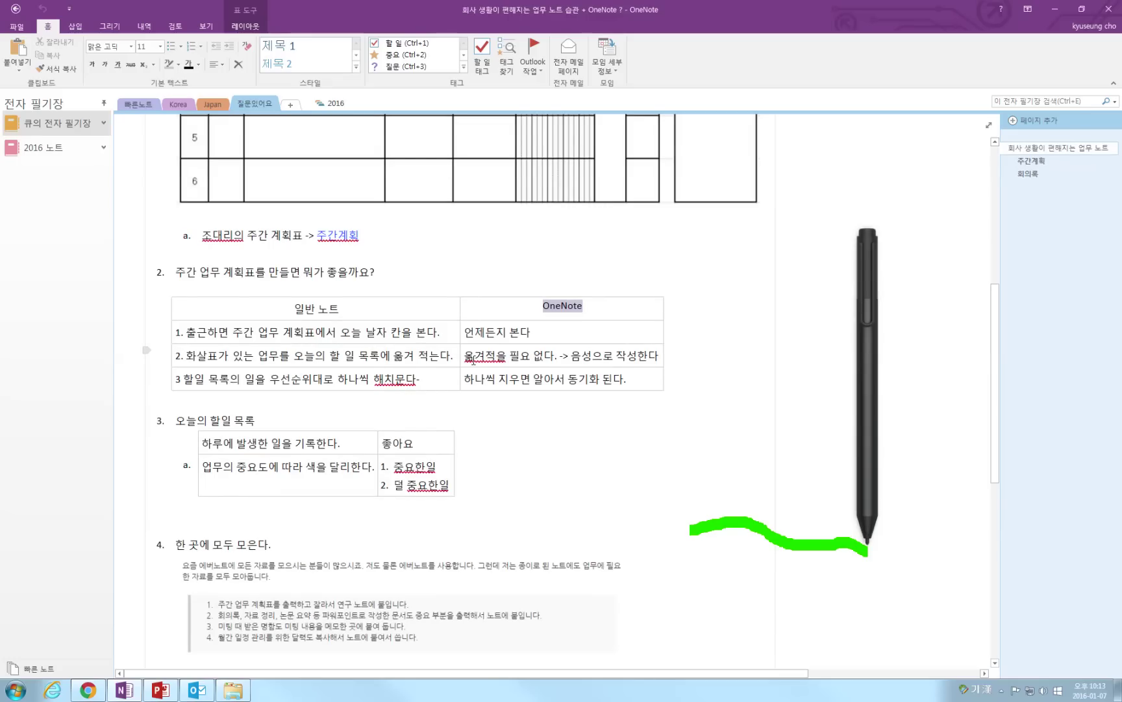
double_click(477, 356)
left_click_drag(530, 355, 551, 358)
left_click(575, 358)
- View the to-do widget in the phone screenshot on the 회의록 page and return to the main work note page
left_click(1032, 161)
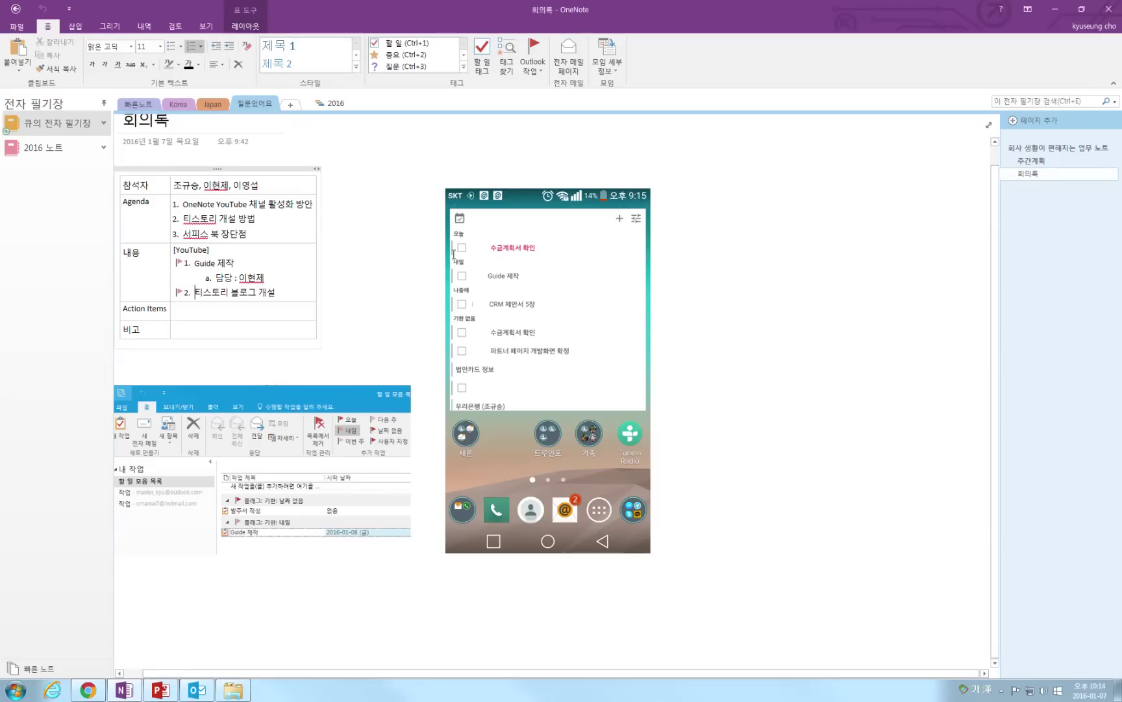
left_click(460, 245)
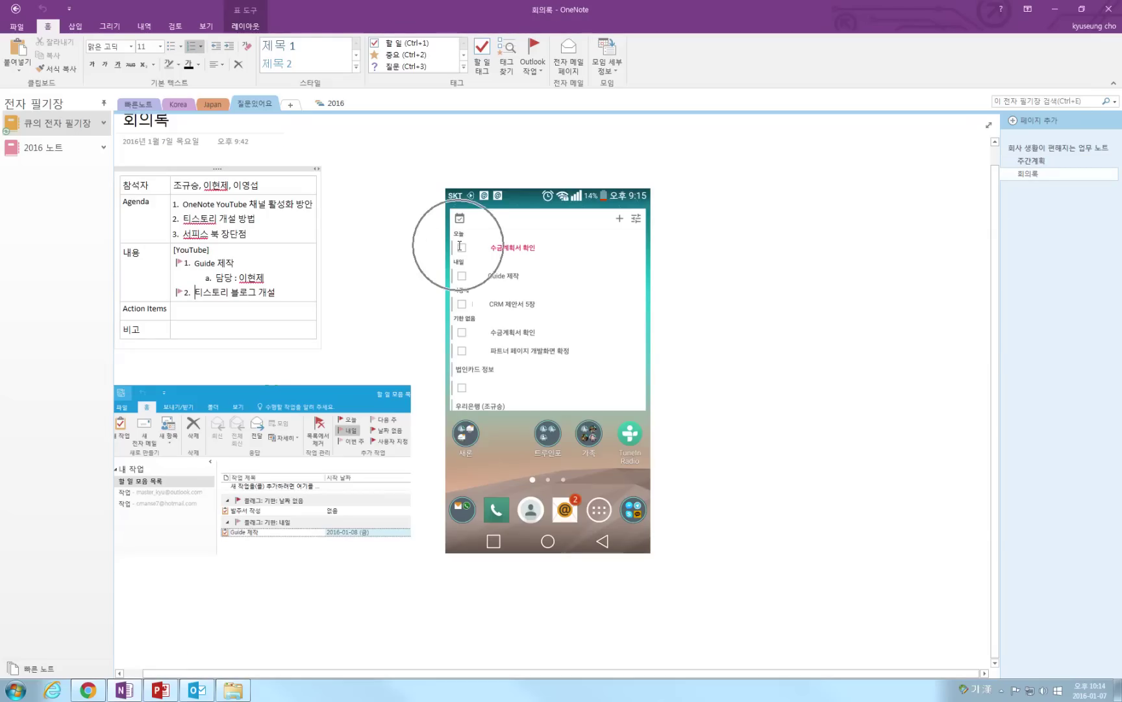
left_click(1039, 148)
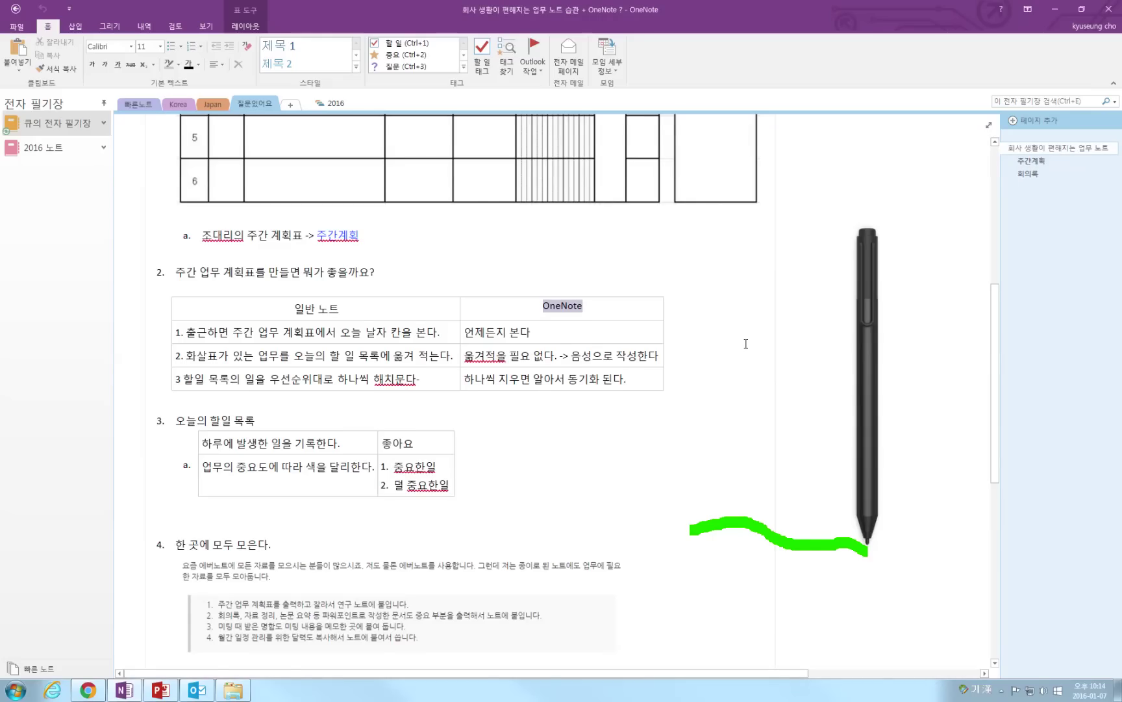
- Review section 3, 오늘의 할일 목록, with its rows on recording the day's work and color-coding by importance
scroll(747, 337, "down", 3)
scroll(745, 343, "down", 4)
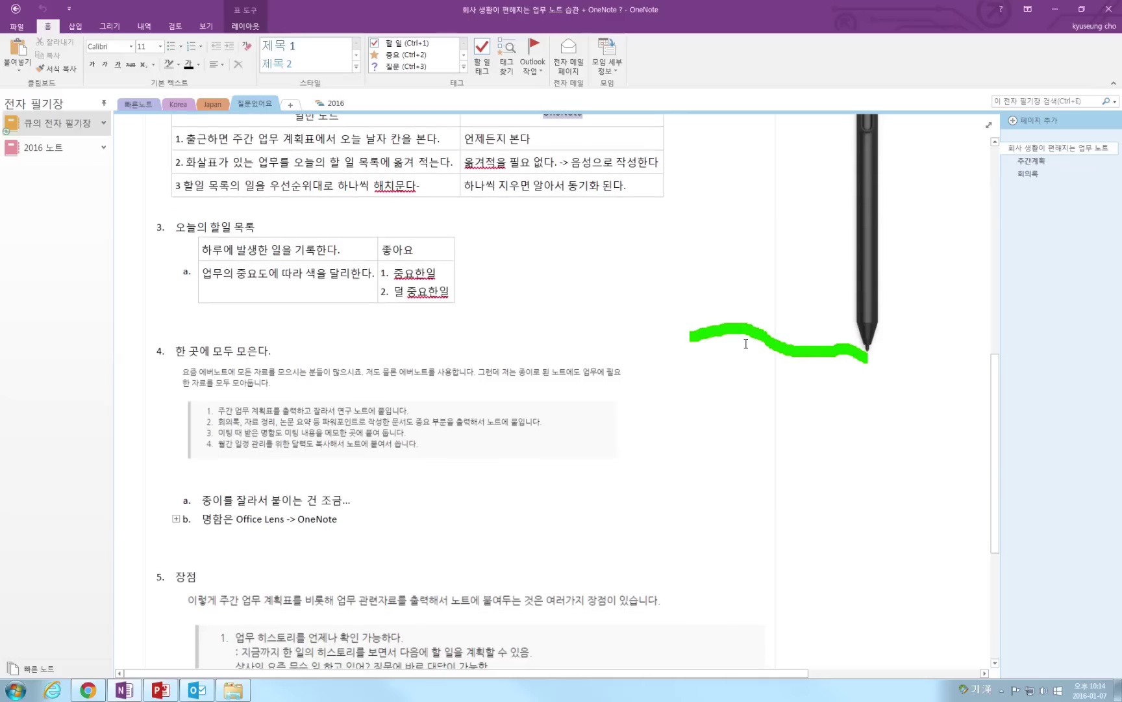
scroll(746, 344, "up", 4)
scroll(746, 344, "down", 2)
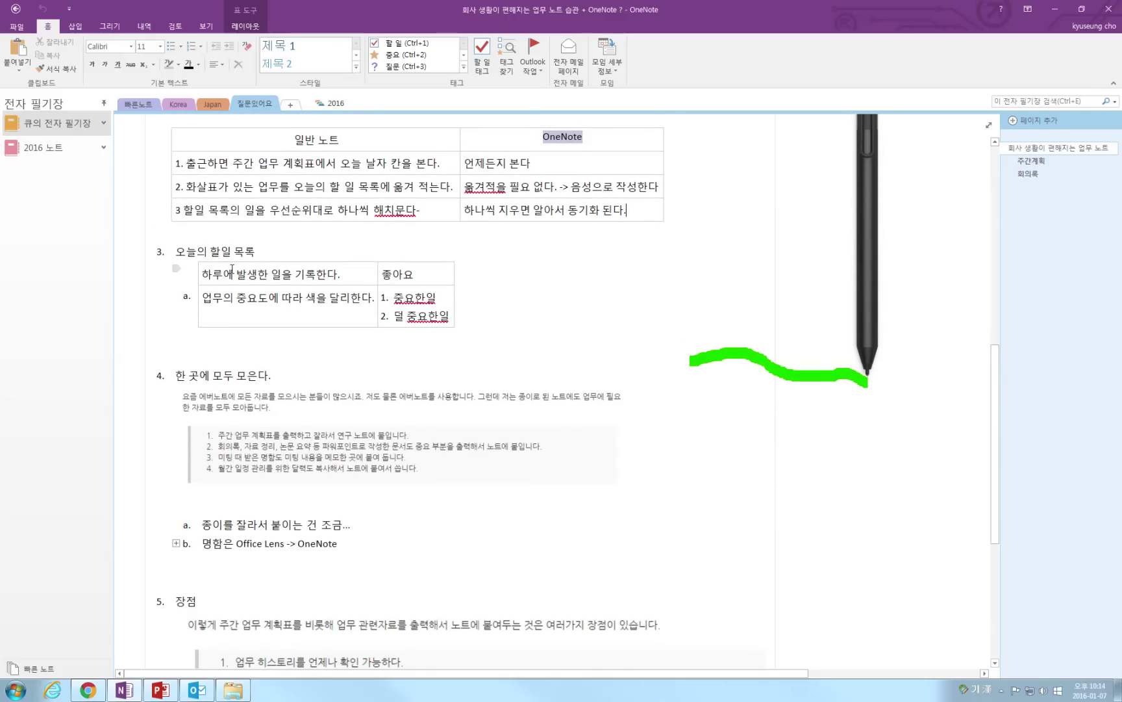
left_click_drag(176, 251, 247, 252)
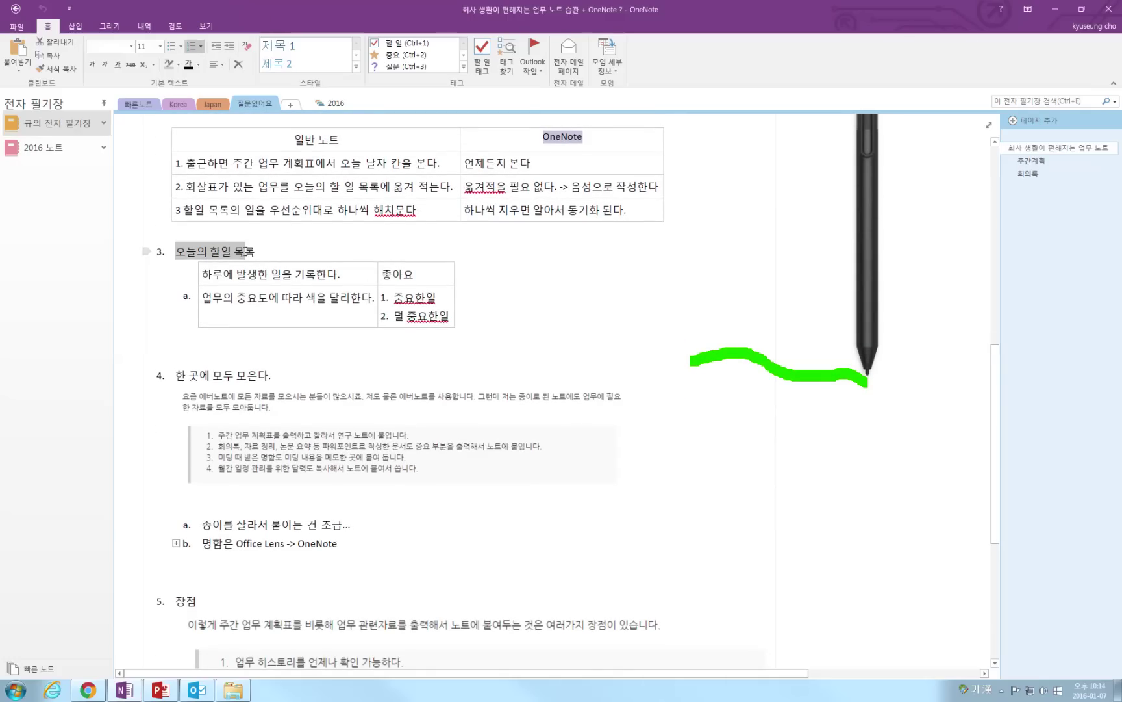
left_click(323, 254)
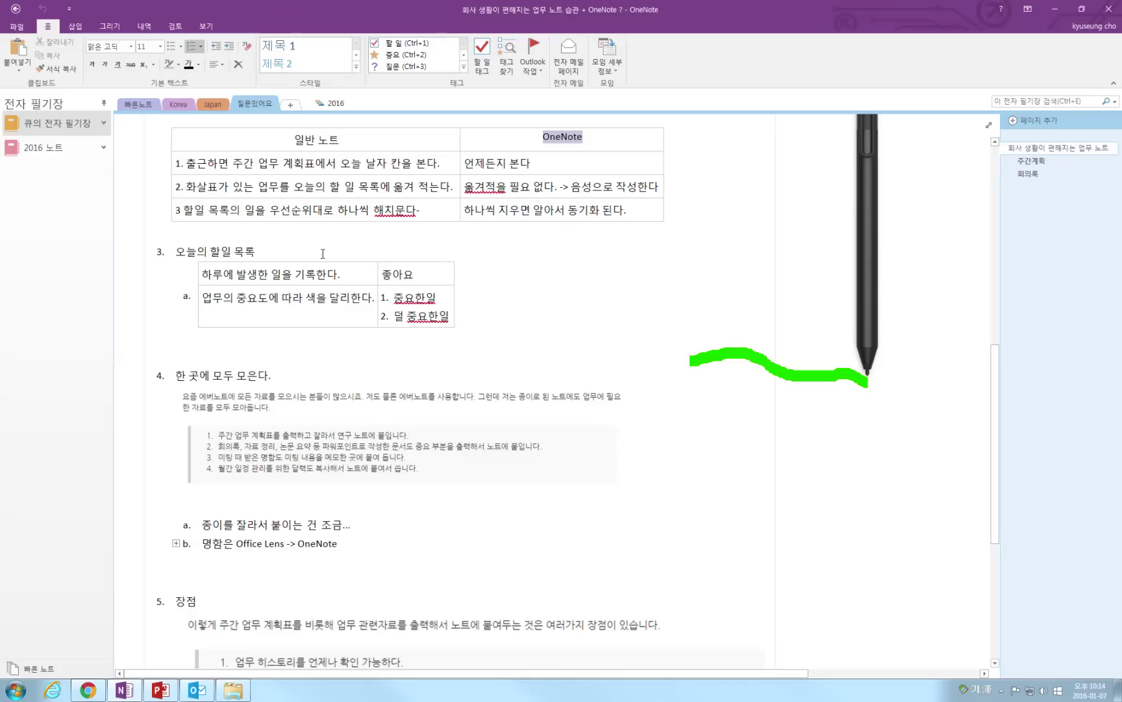
left_click(323, 274)
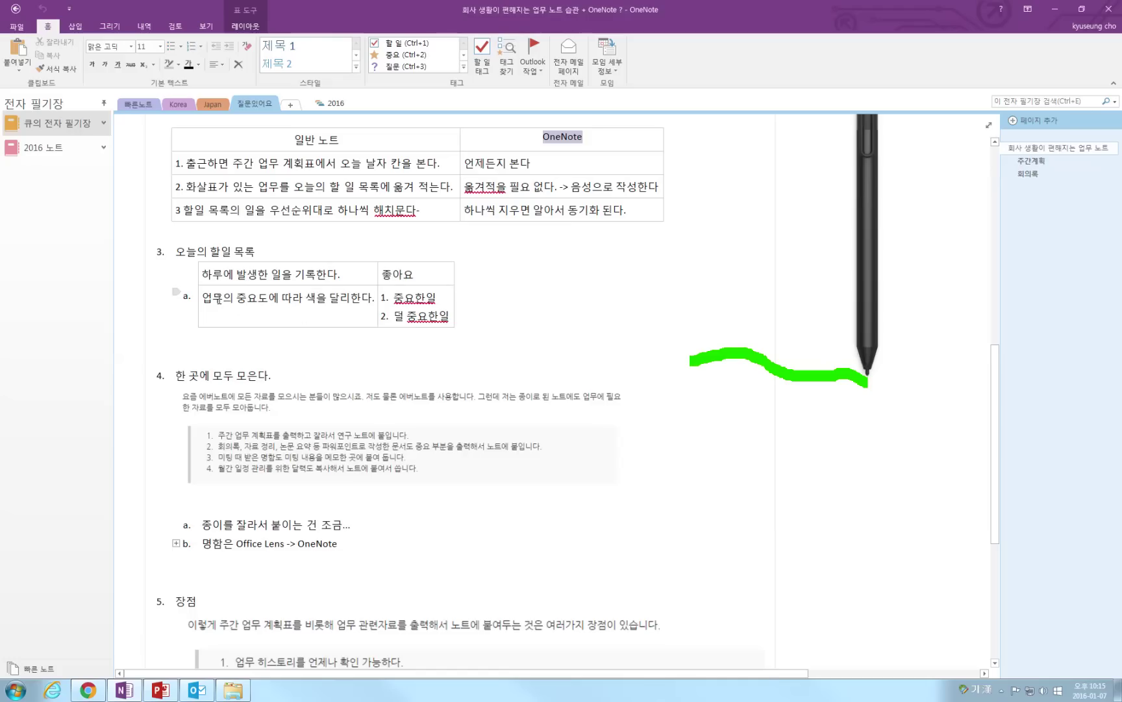
left_click_drag(215, 297, 353, 298)
left_click(362, 298)
- Draw two wavy yellow highlighter strokes beside the section 3 table and cross them with a diagonal green highlighter stroke
left_click(111, 27)
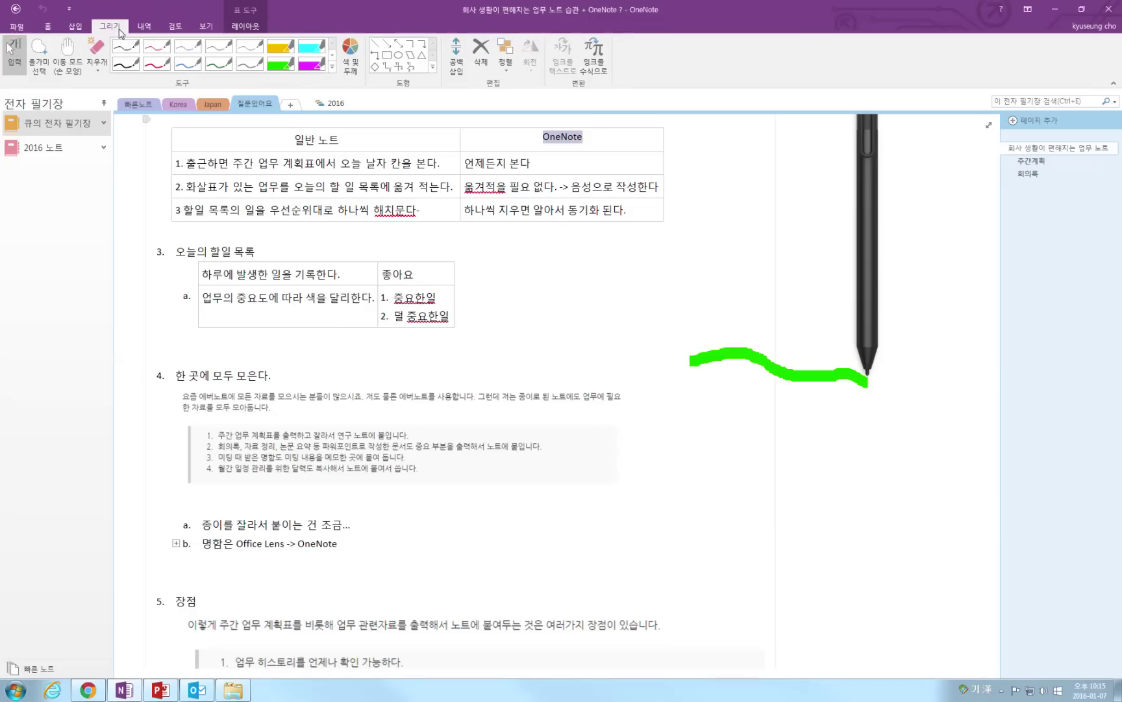
left_click(284, 63)
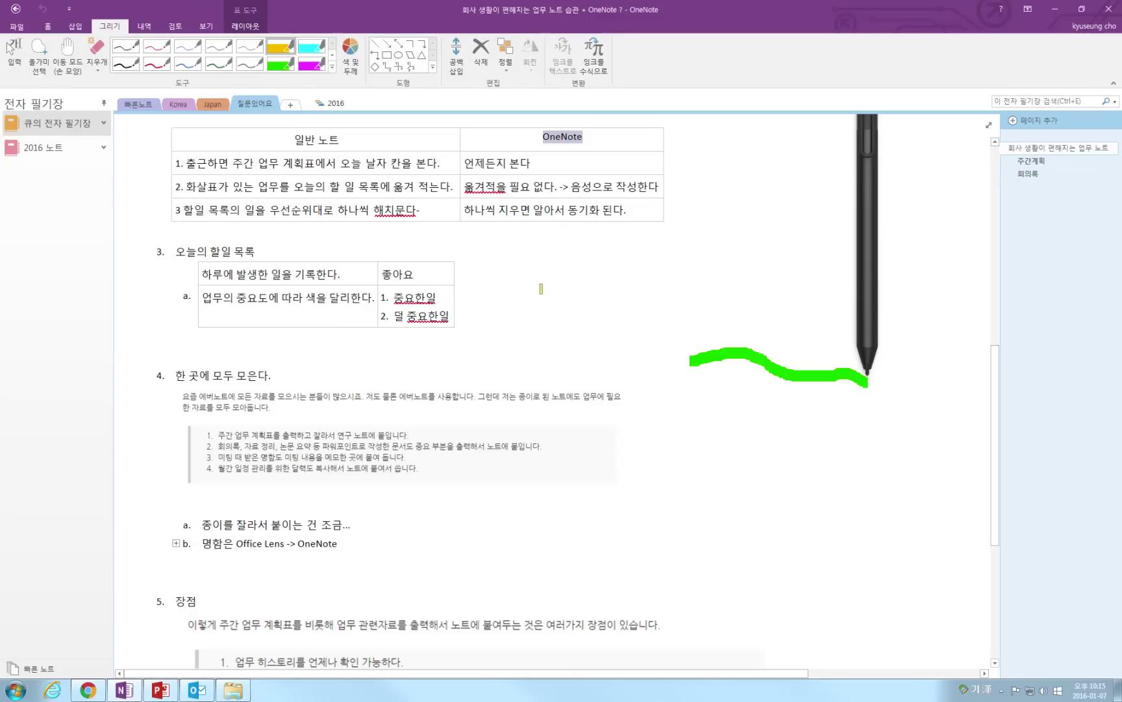
mouse_move(530, 304)
left_mouse_down()
mouse_move(556, 281)
mouse_move(642, 278)
left_mouse_up()
left_click_drag(580, 321, 674, 298)
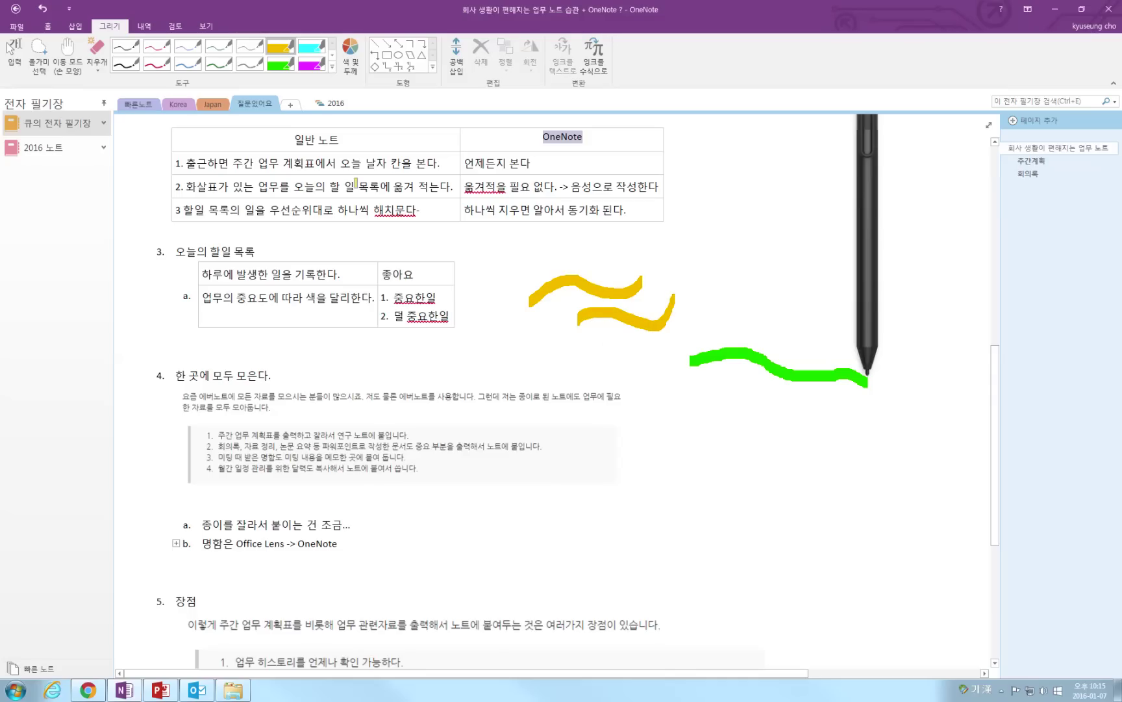
left_click(284, 65)
left_click_drag(566, 237, 621, 321)
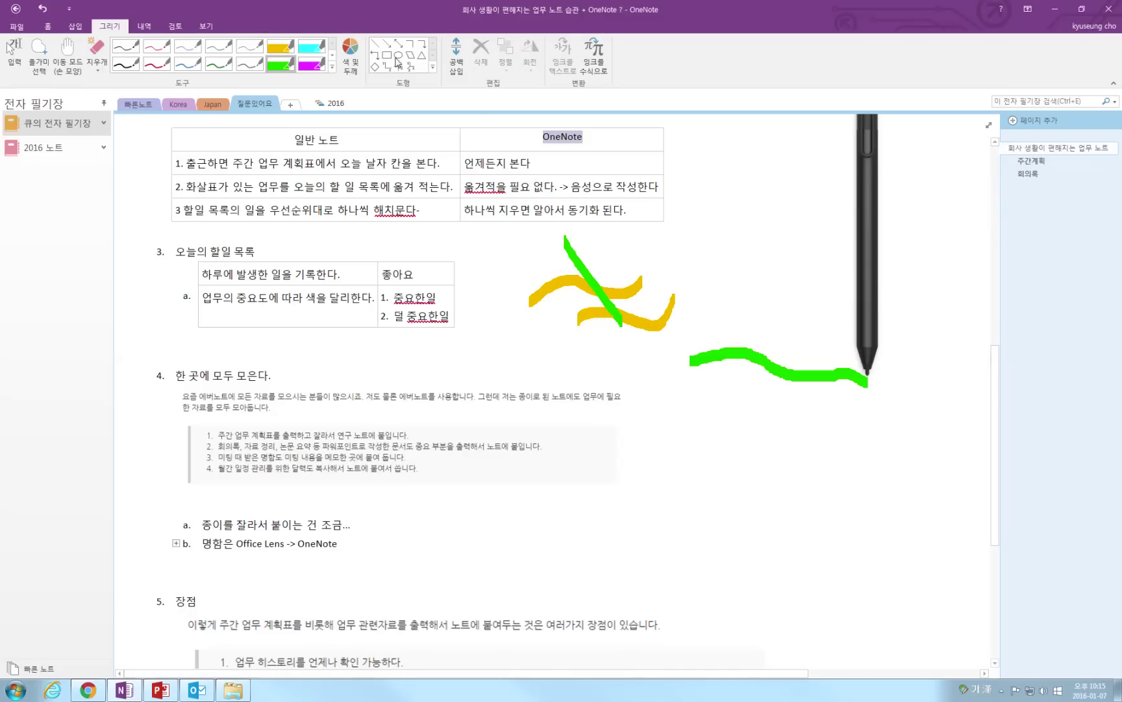
- View the highlighter color and thickness options and add more green highlighter strokes across the yellow ones
left_click(351, 55)
left_click(513, 351)
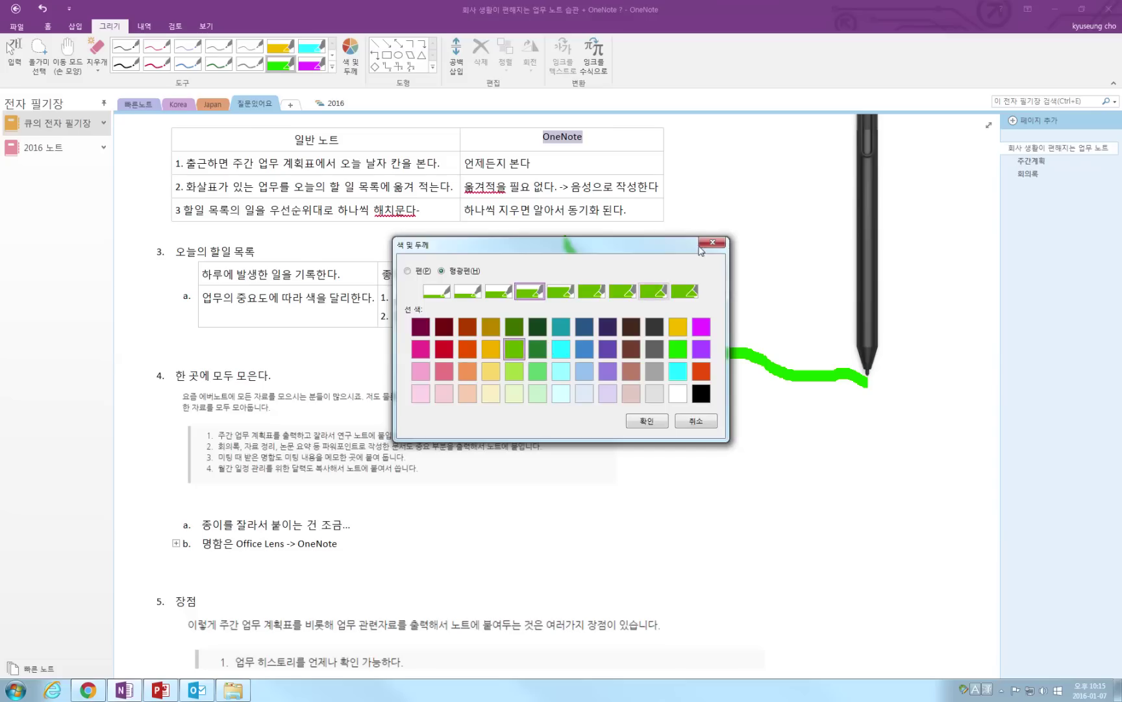
left_click(647, 420)
left_click_drag(579, 320, 728, 253)
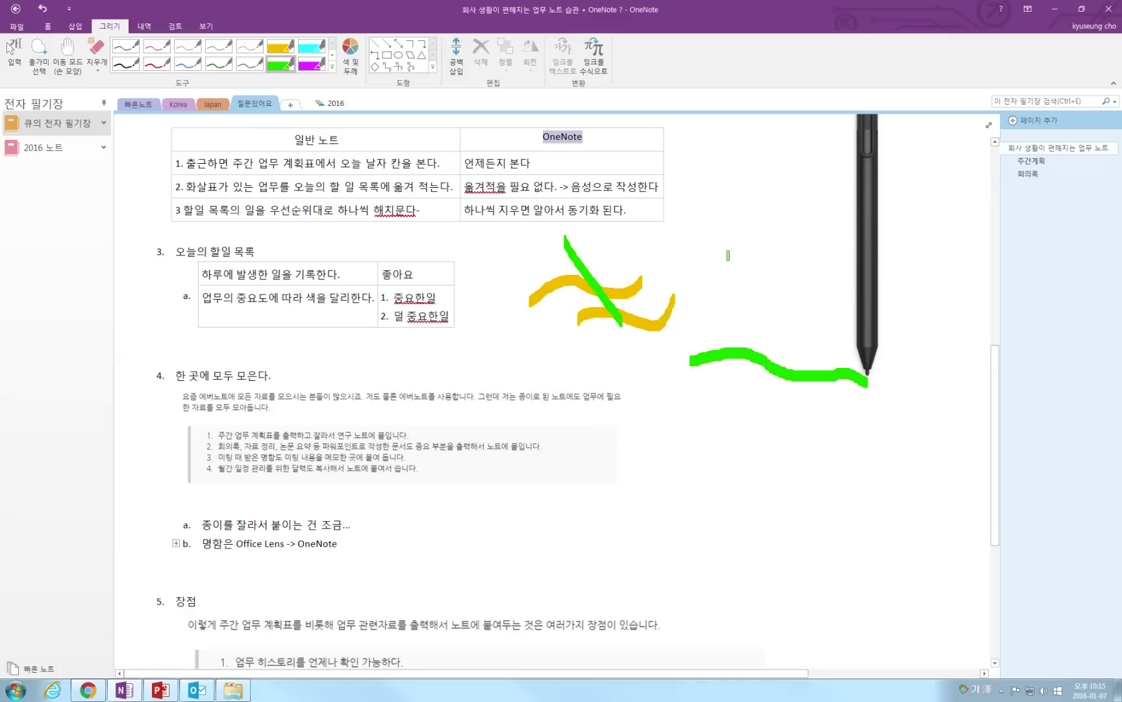
left_click(351, 55)
left_click(444, 371)
left_click(713, 242)
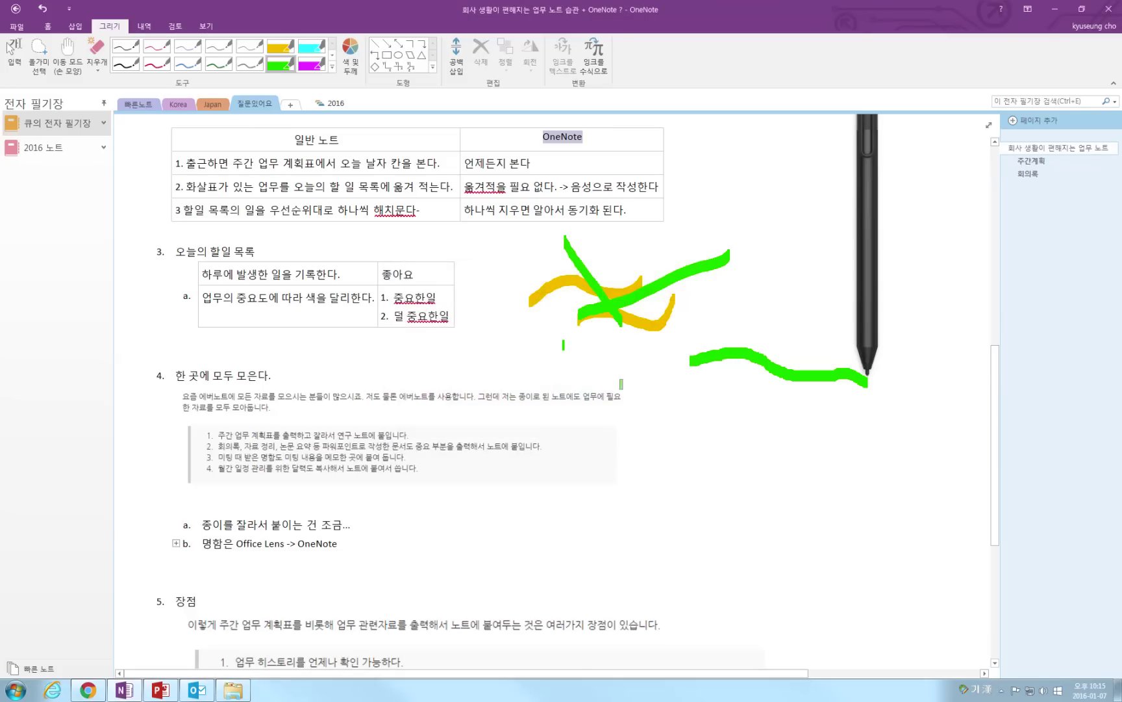
left_click_drag(542, 302, 627, 262)
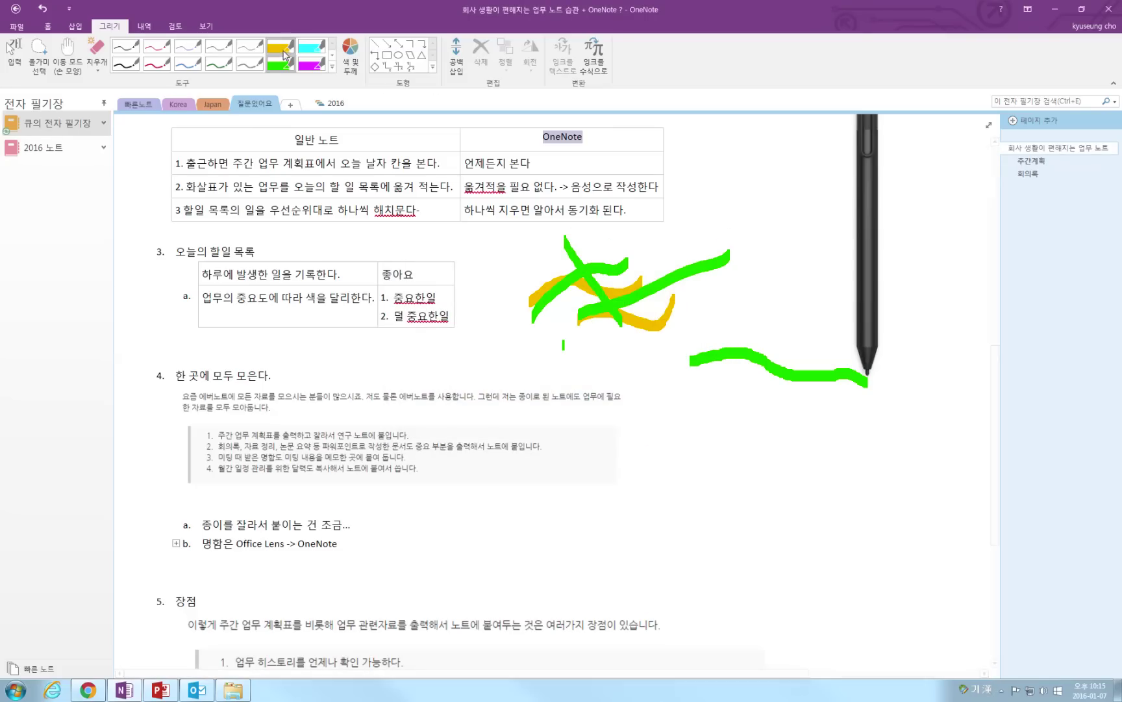
- Add a magenta highlighter stroke over the scribbles and underline 중요한일 in the section 3 table with it
left_click(312, 64)
left_click_drag(519, 275, 596, 317)
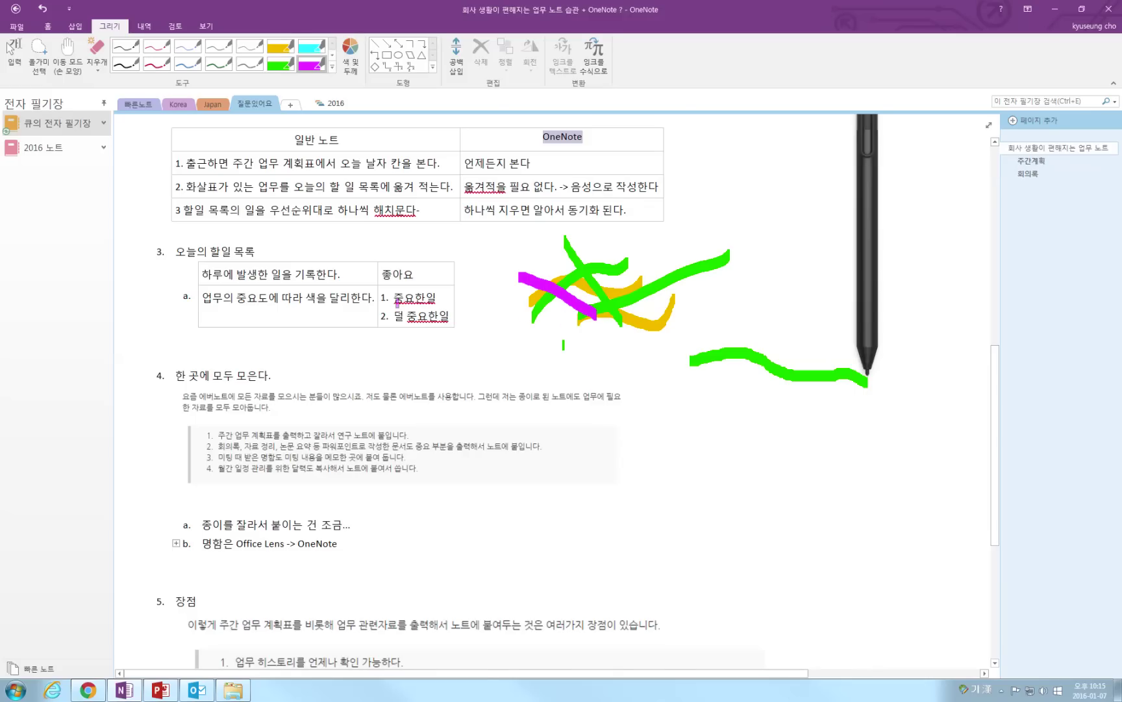
left_click_drag(399, 305, 439, 305)
- Mark the stylus picture with magenta highlighter, drawing an arrow at its upper end and a pointer mark at its tip
scroll(643, 362, "up", 3)
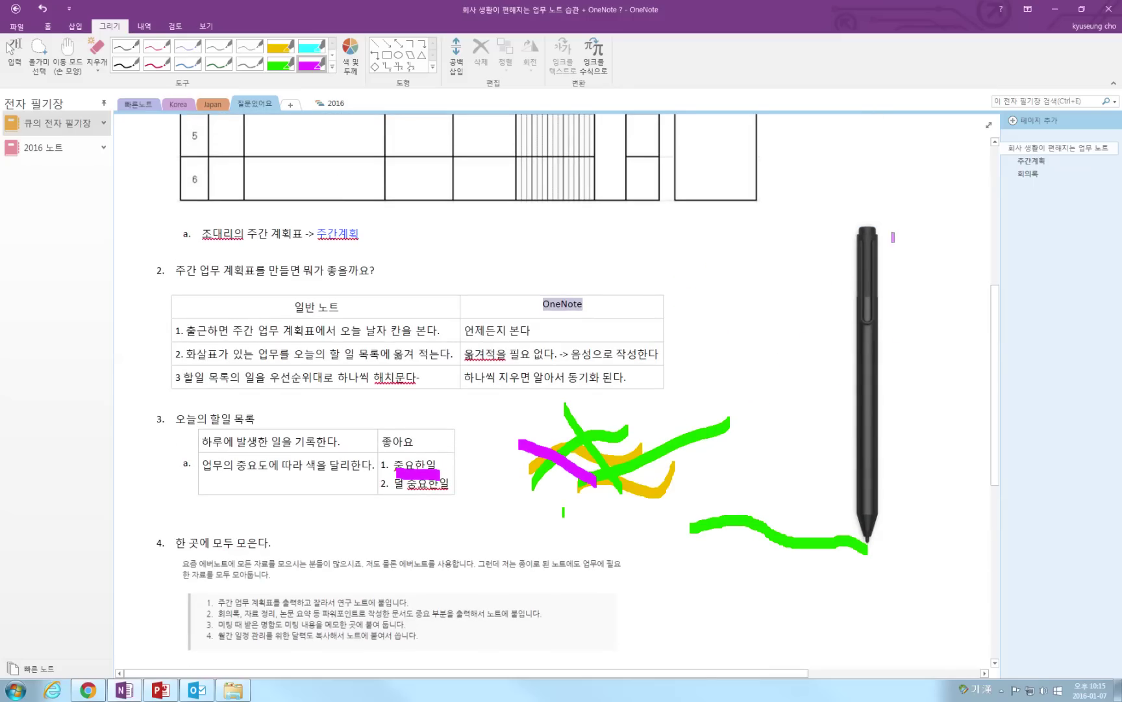
left_click_drag(895, 202, 868, 227)
left_click_drag(871, 231, 889, 231)
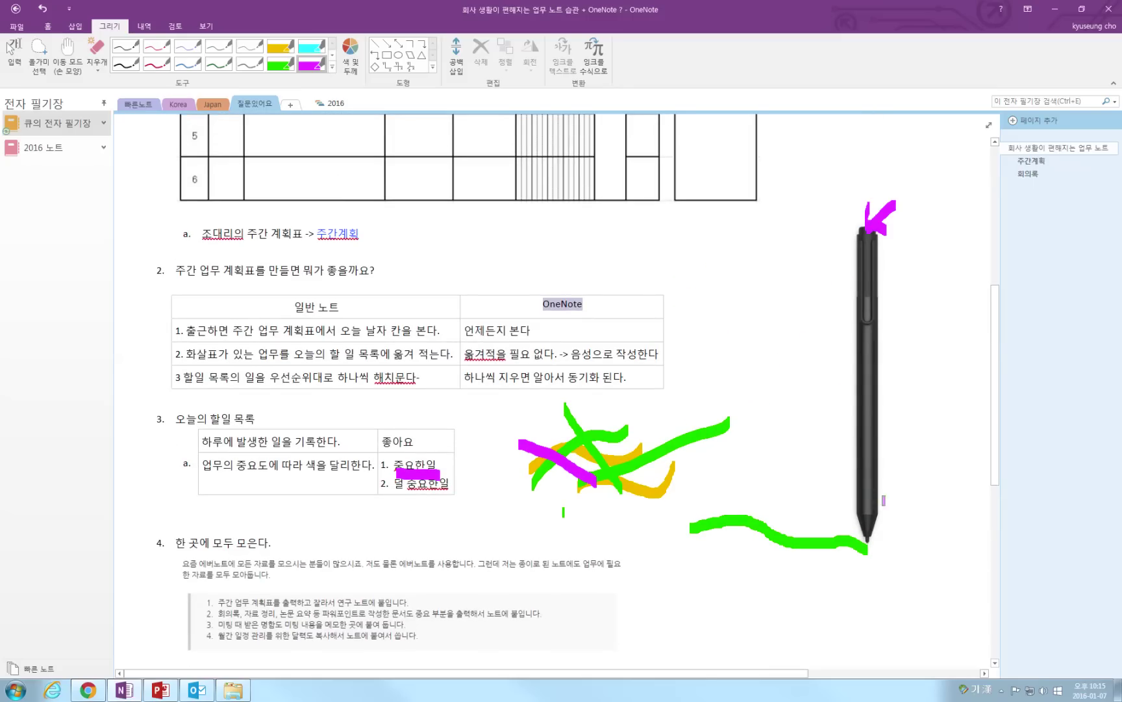
mouse_move(892, 558)
left_mouse_down()
mouse_move(858, 533)
mouse_move(871, 547)
left_mouse_up()
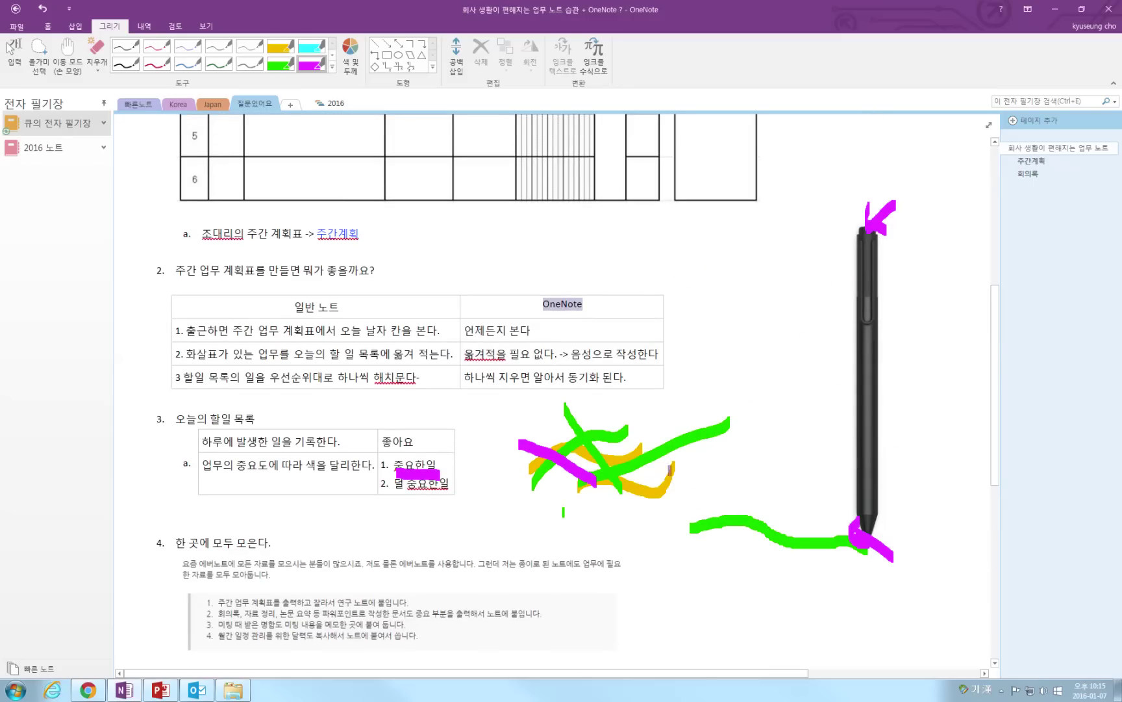
- Lasso-select the scribbles beside the section 3 table, move them toward the stylus picture, and separate the long green stroke from them
left_click(39, 52)
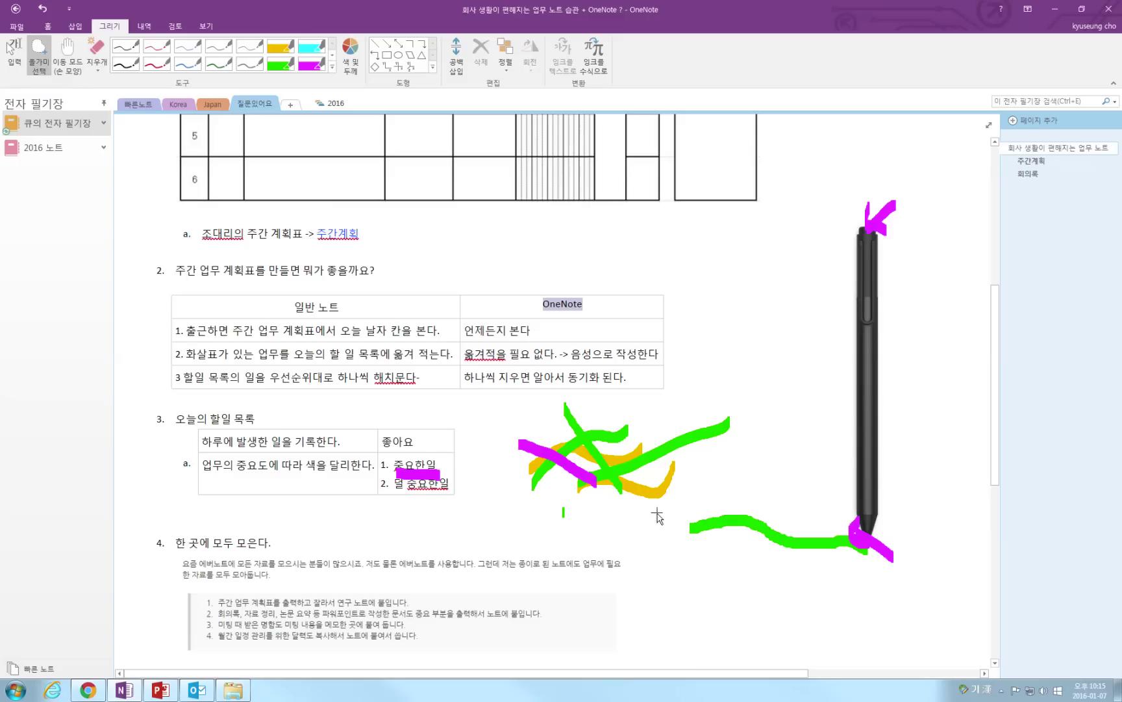
mouse_move(654, 514)
left_mouse_down()
mouse_move(525, 402)
mouse_move(724, 415)
mouse_move(744, 510)
mouse_move(657, 513)
left_mouse_up()
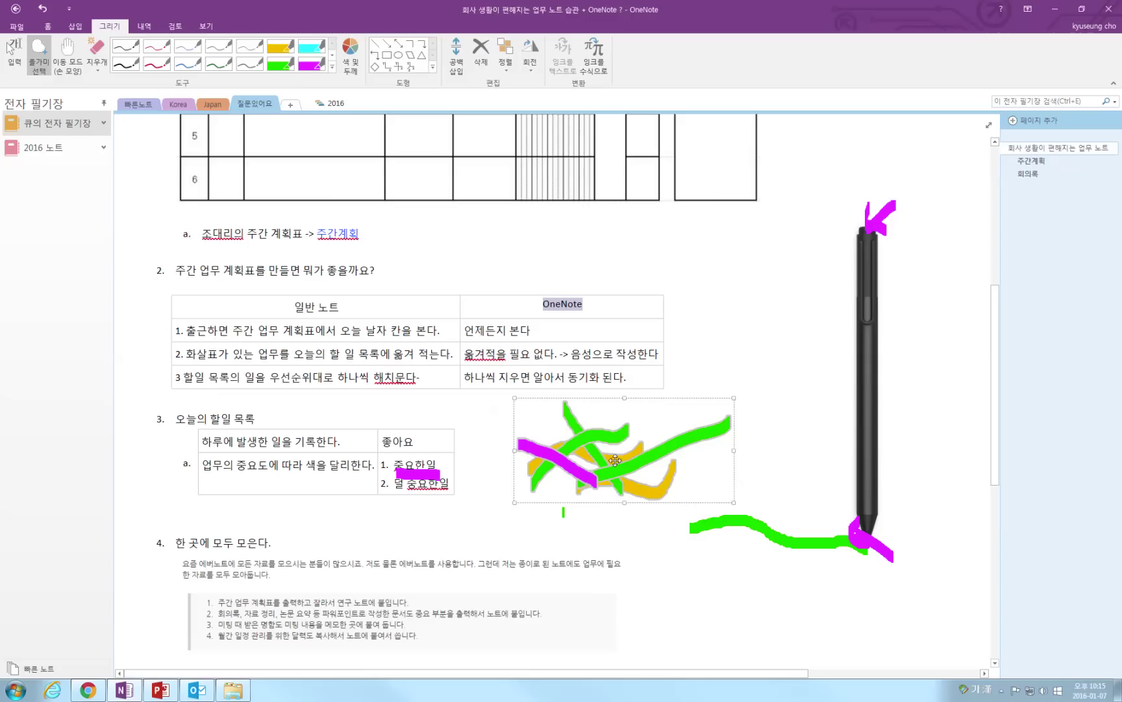
mouse_move(632, 447)
left_mouse_down()
mouse_move(768, 417)
mouse_move(801, 374)
mouse_move(628, 488)
left_mouse_up()
left_click(784, 400)
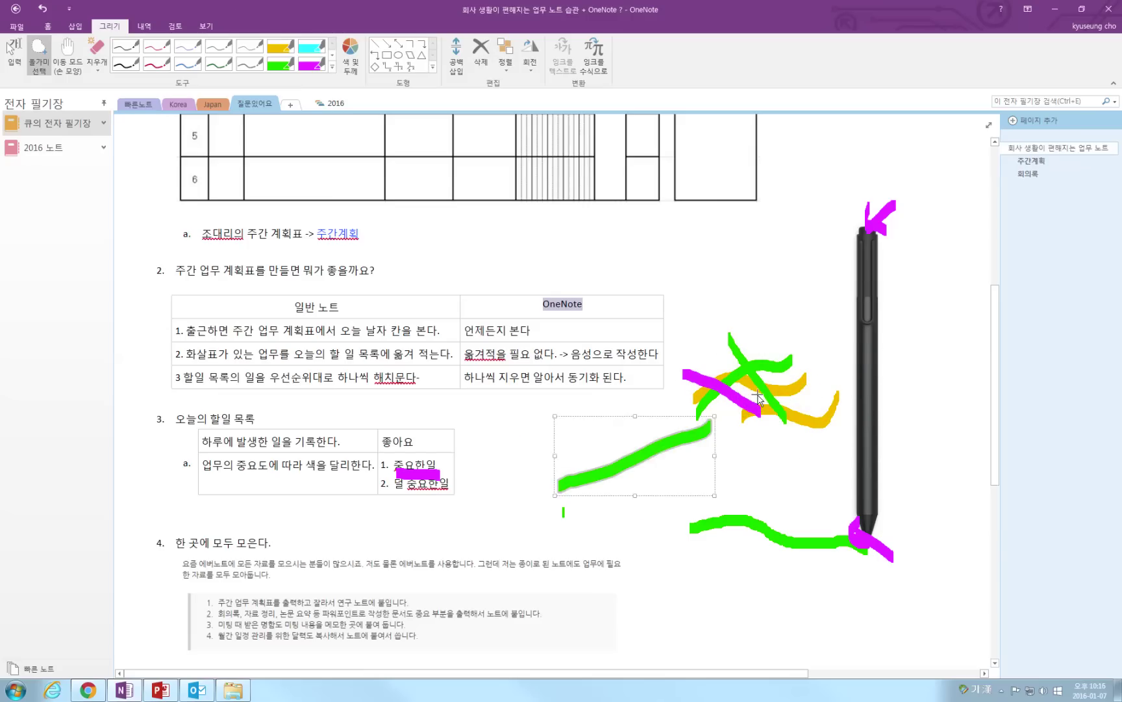
- Move the magenta stroke out of the scribble group to the empty space below it, beside the stylus picture
left_click(741, 403)
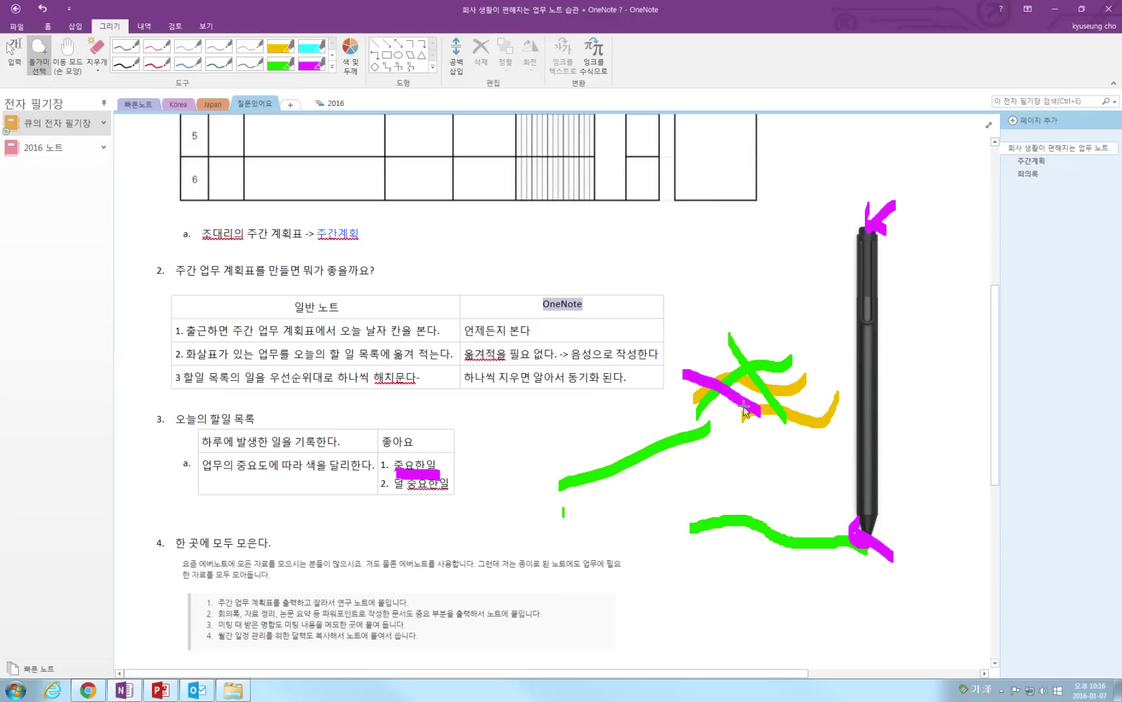
left_click(728, 388)
left_click_drag(728, 388, 781, 485)
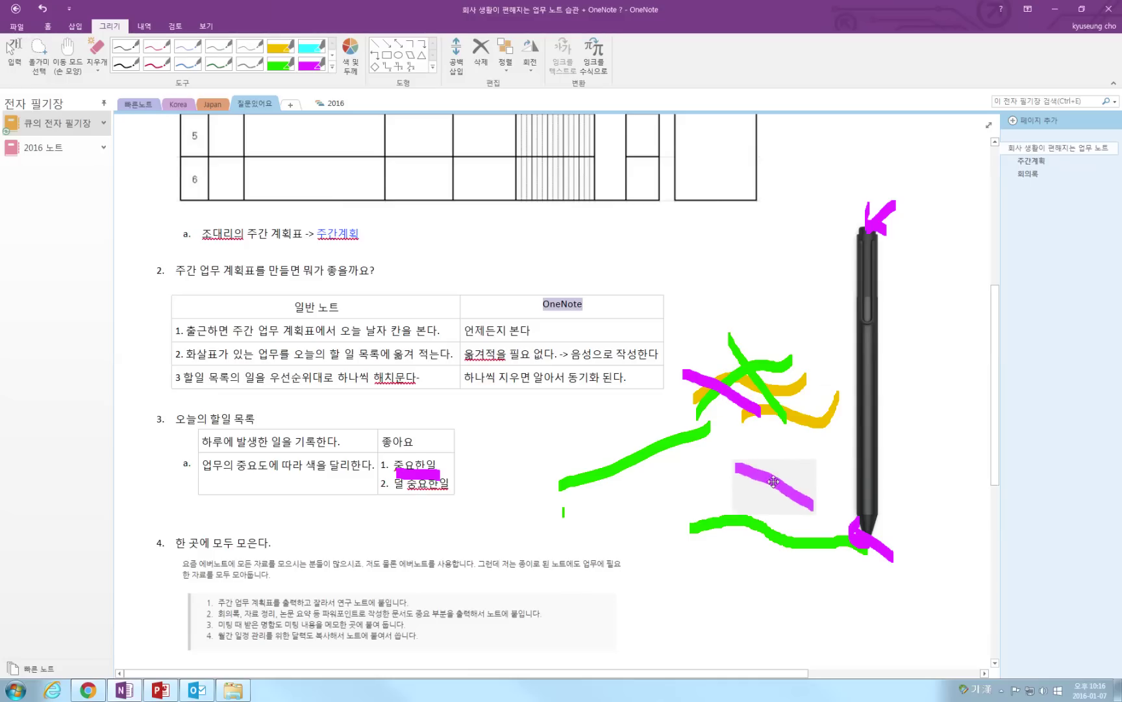
left_click(788, 447)
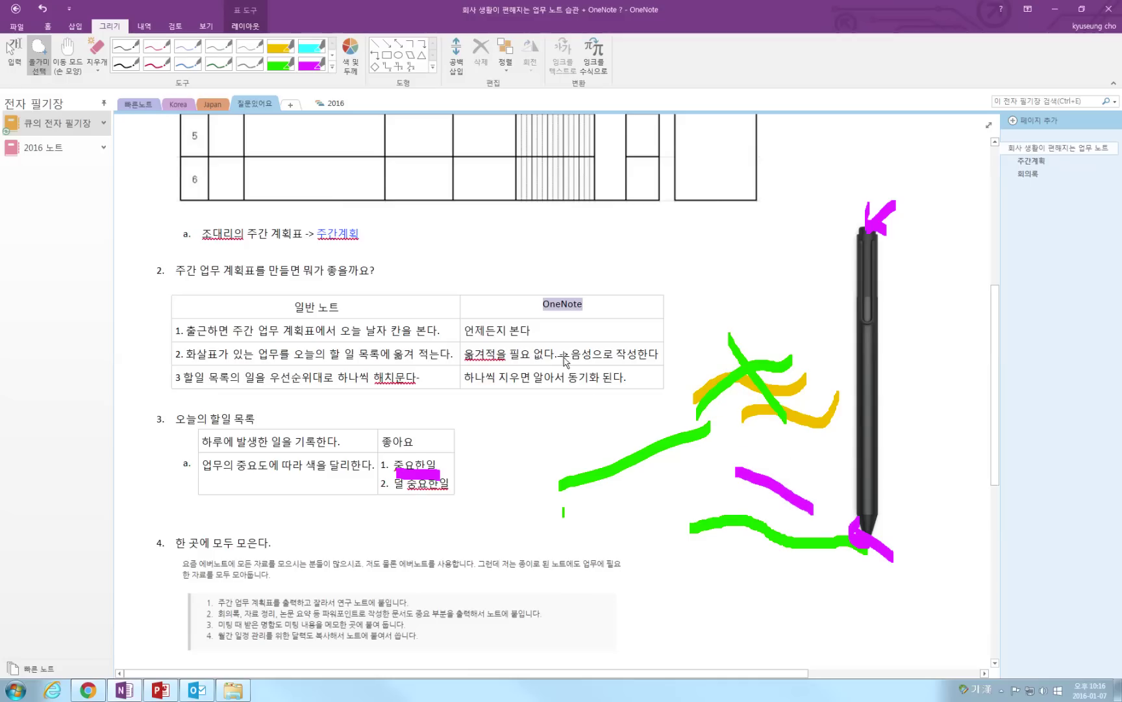
- Try inserting a screen clipping of a green highlighter stroke beneath the section 4 quote, then delete the clipping
scroll(646, 481, "down", 6)
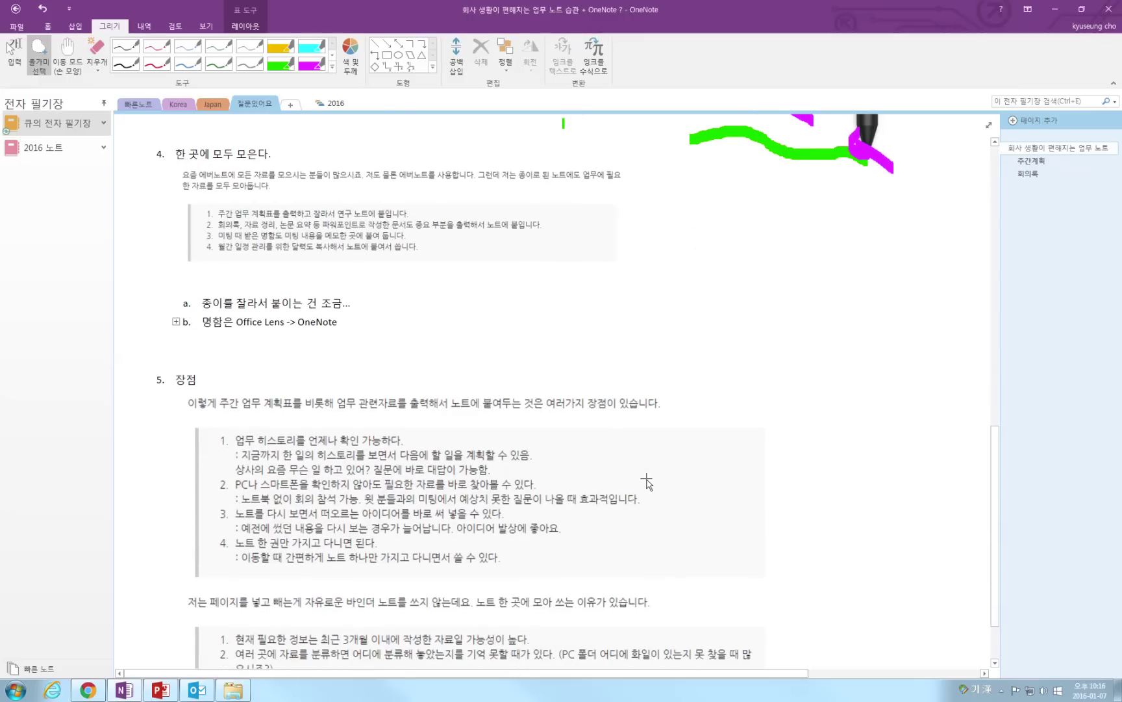
scroll(166, 148, "up", 2)
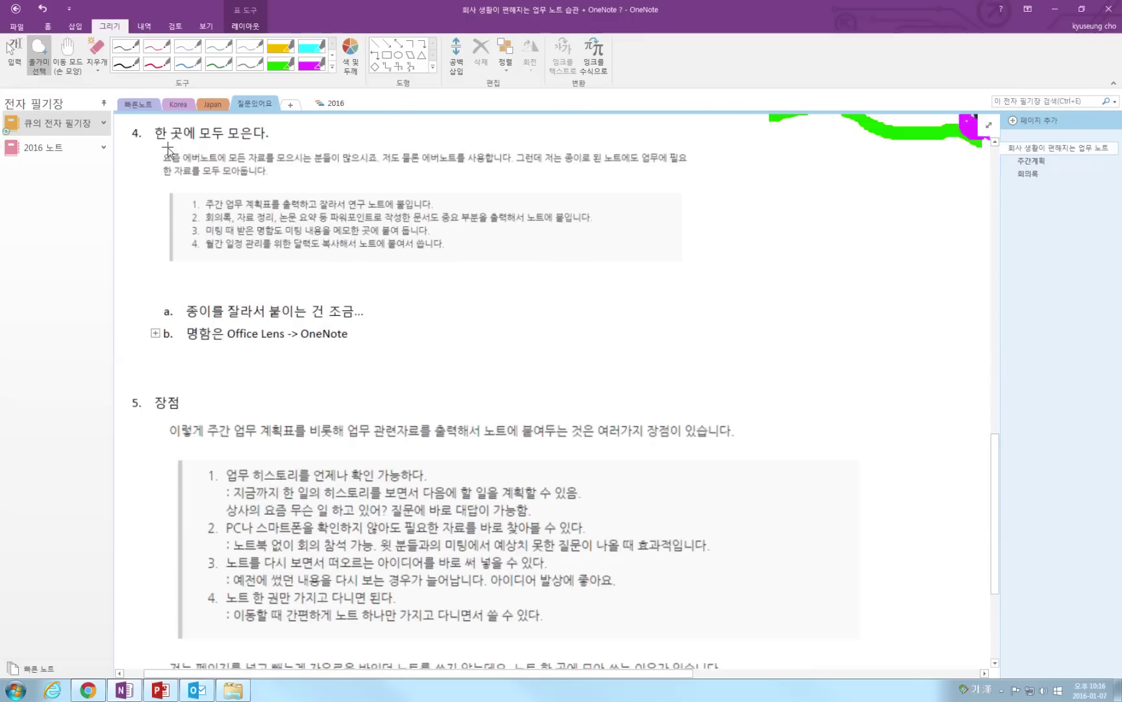
scroll(173, 184, "up", 2)
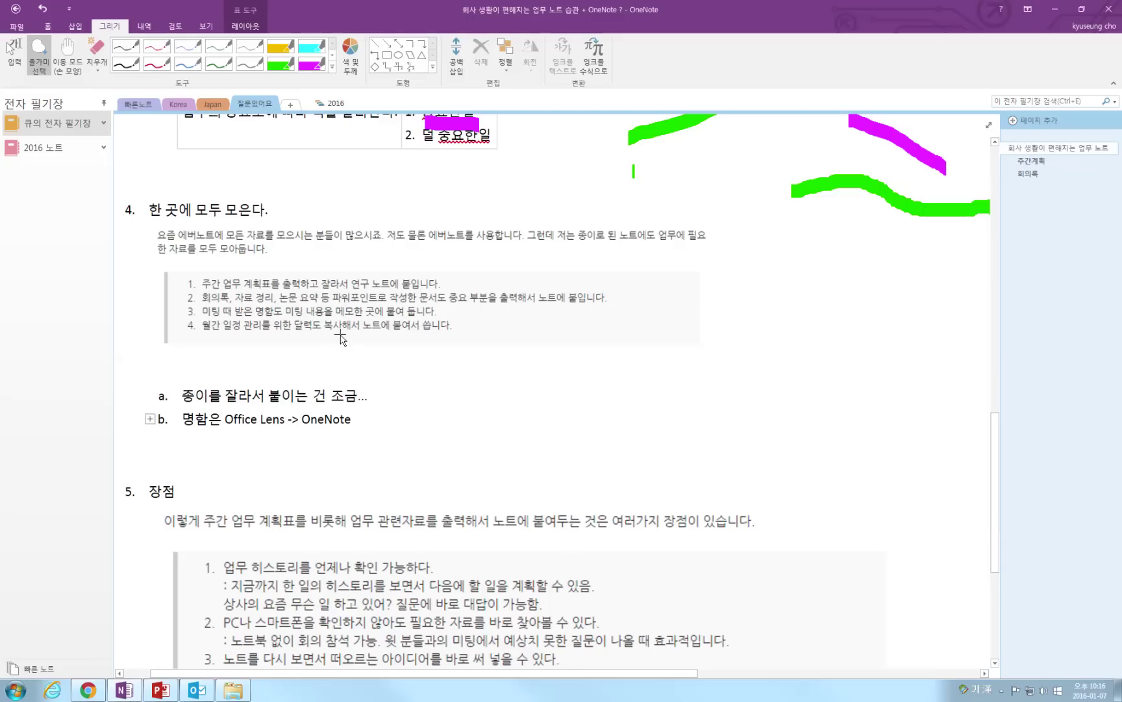
key("Escape")
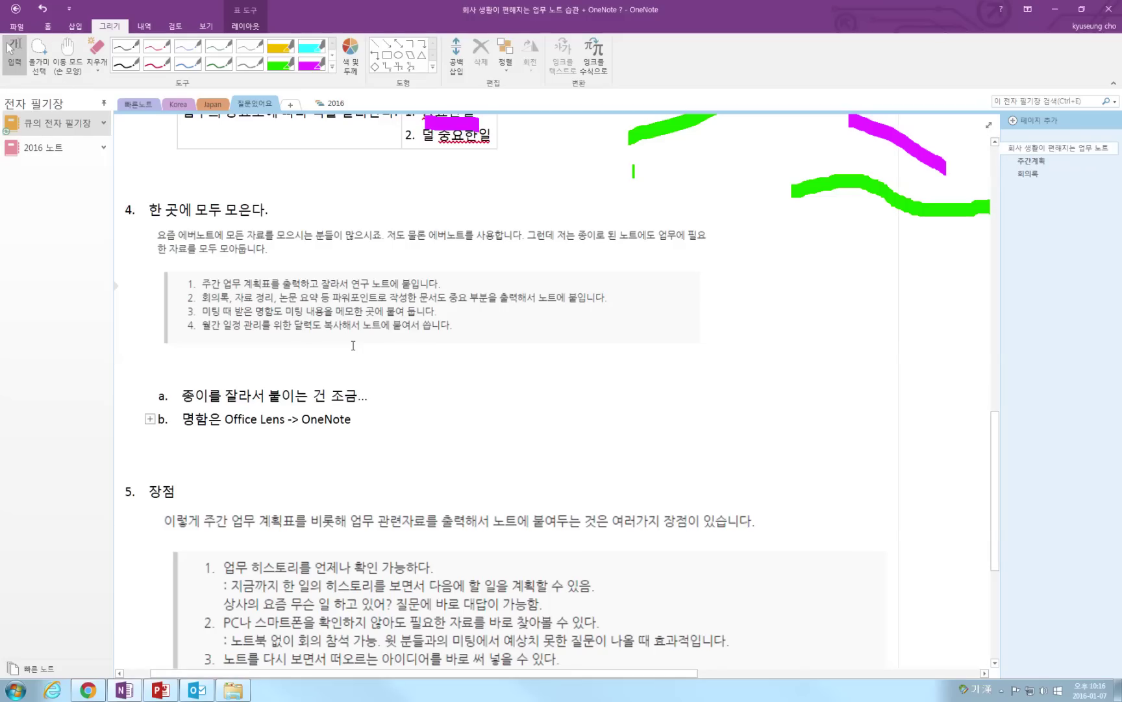
key("super+s")
left_click_drag(769, 156, 878, 299)
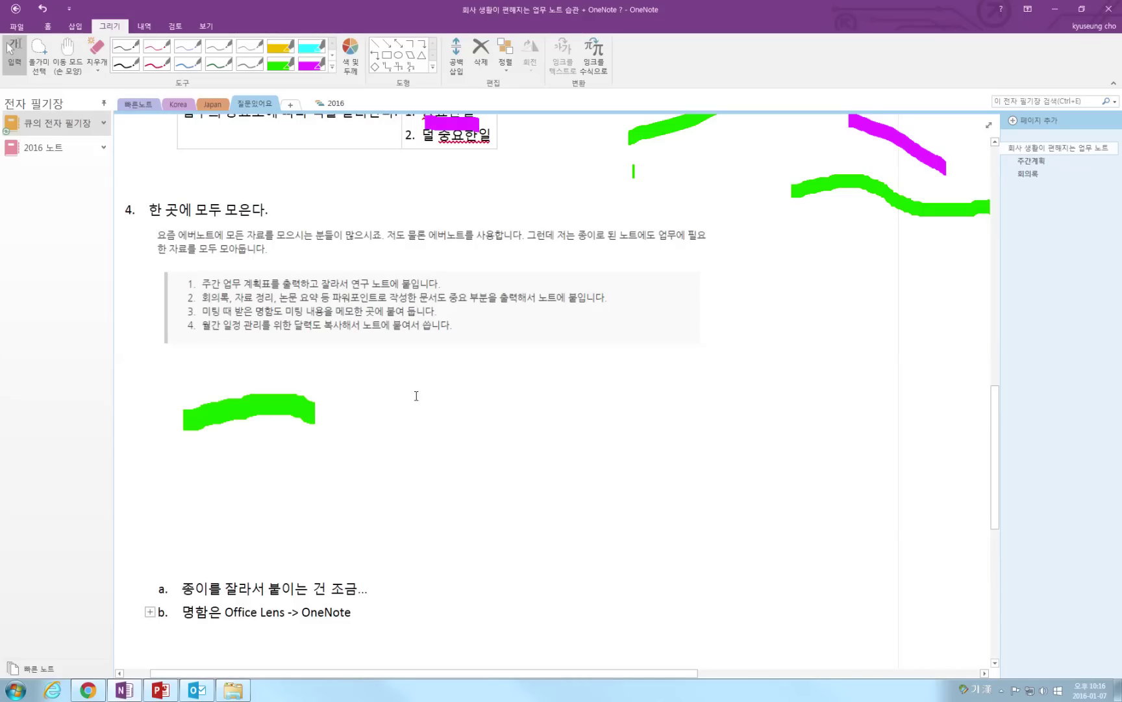
left_click(310, 413)
left_click_drag(317, 398, 786, 393)
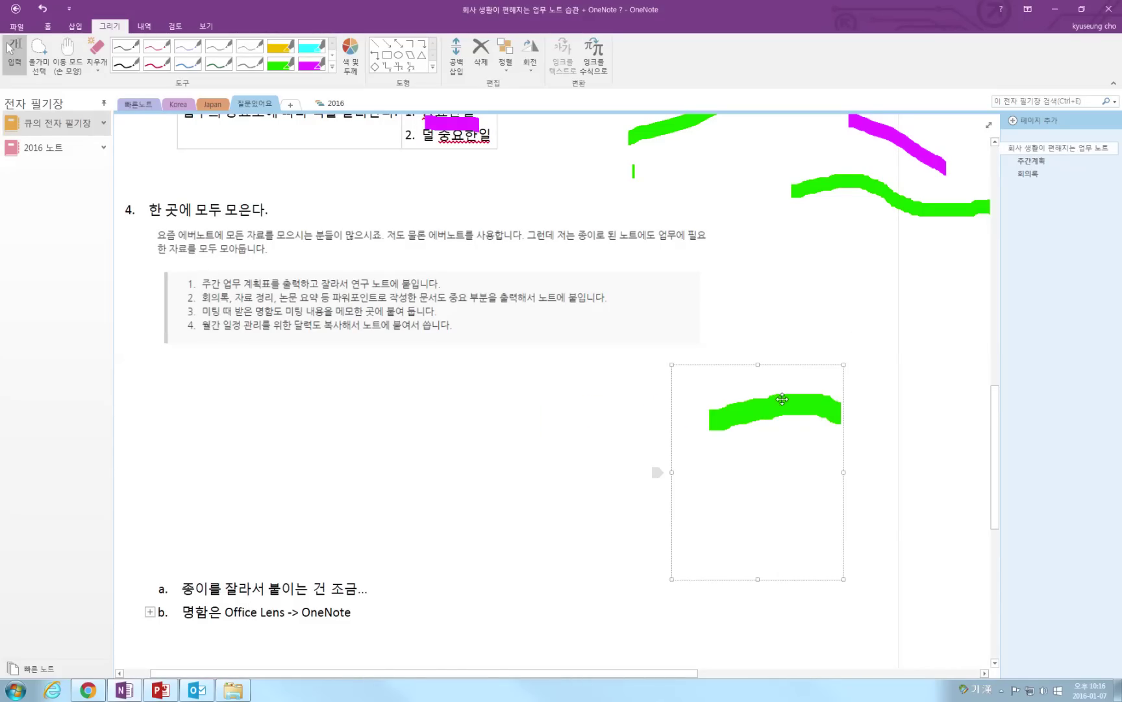
key("Delete")
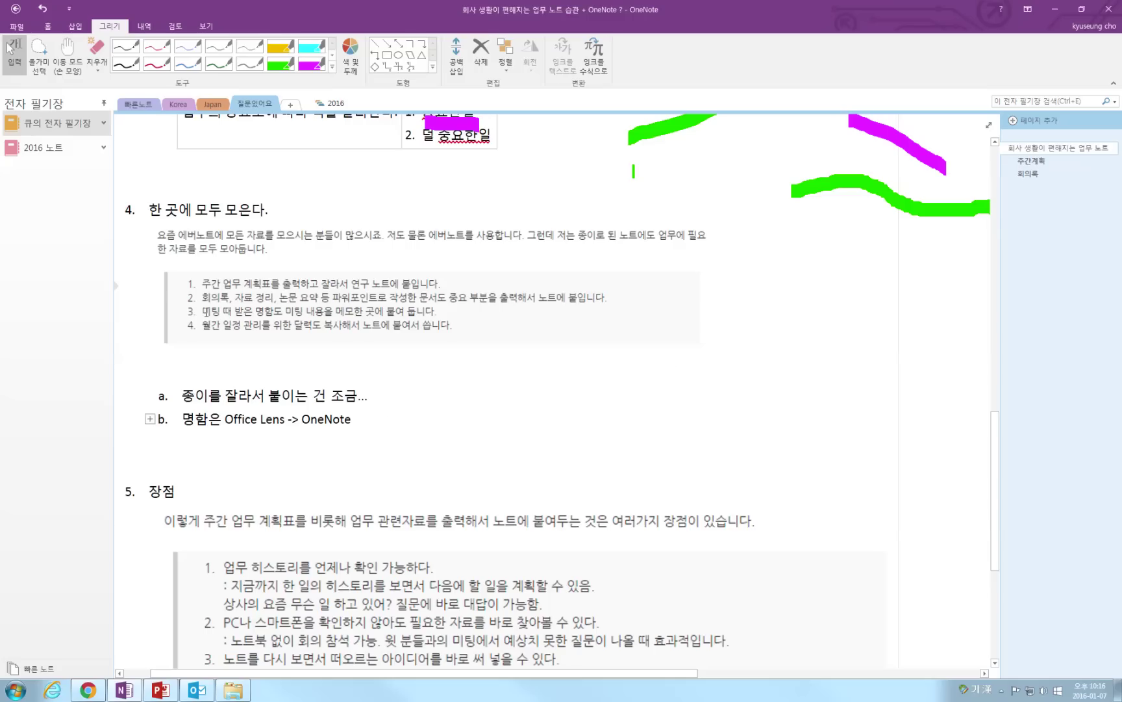
- Expand the collapsed item 명함은 Office Lens -> OneNote in section 4 and select the Office Lens picture inside it
left_click(321, 313)
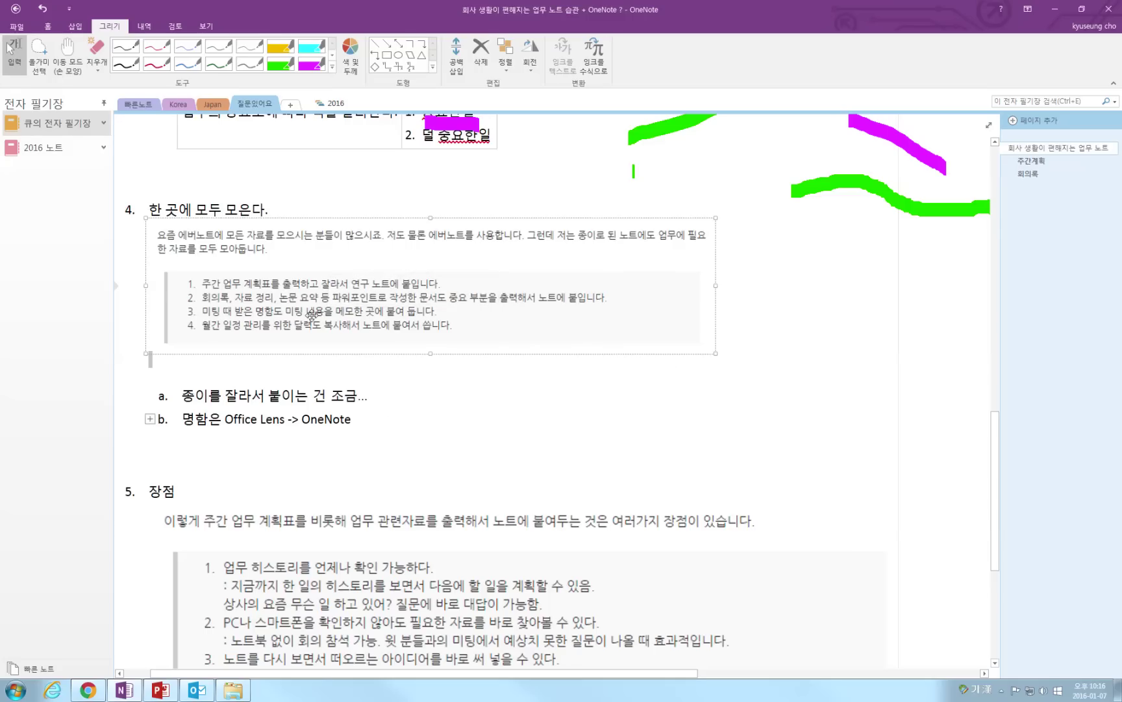
left_click(359, 315)
left_click(279, 319)
left_click(410, 414)
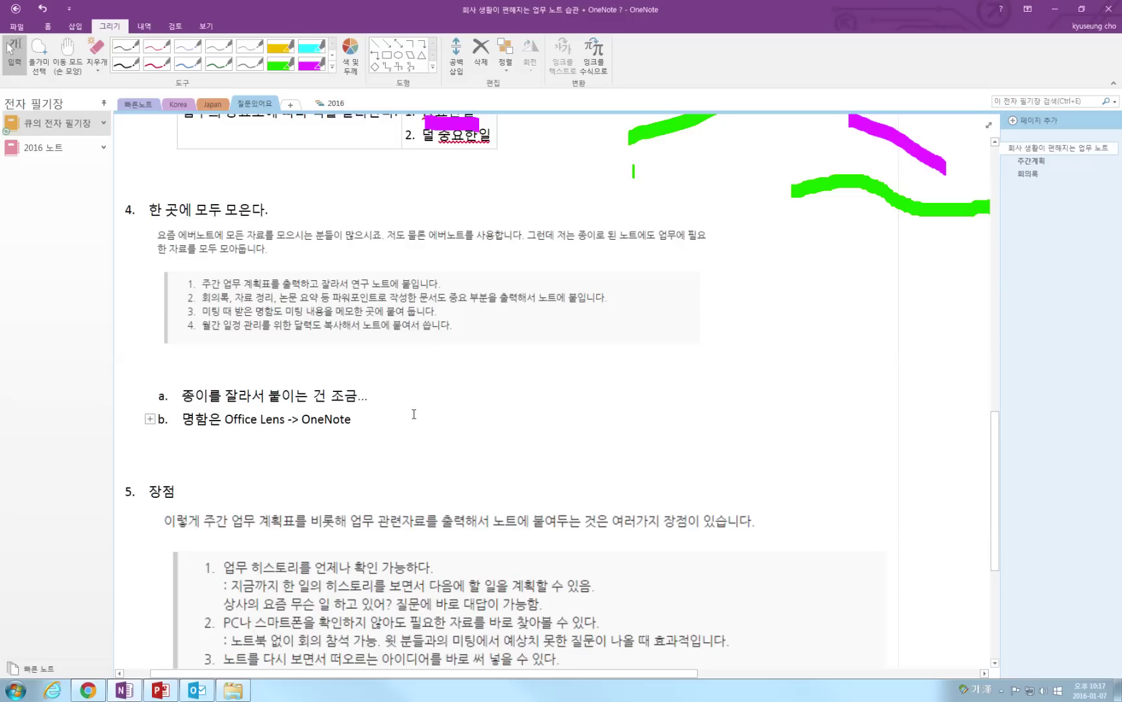
scroll(410, 415, "down", 4)
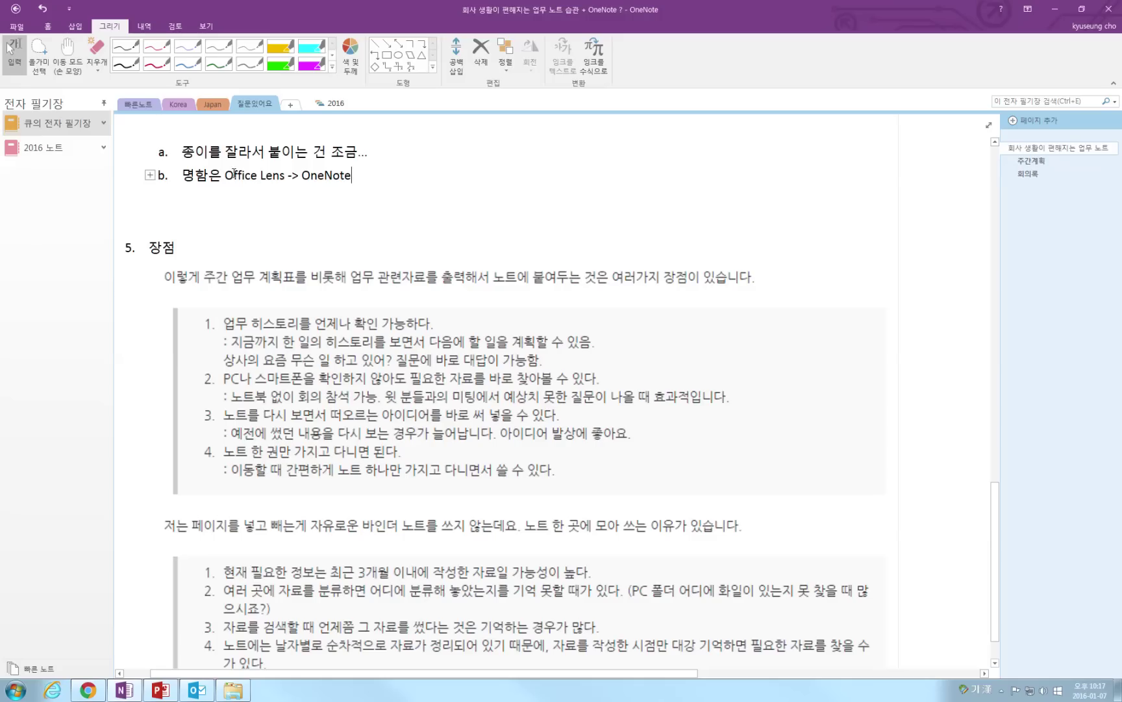
key("ctrl+v")
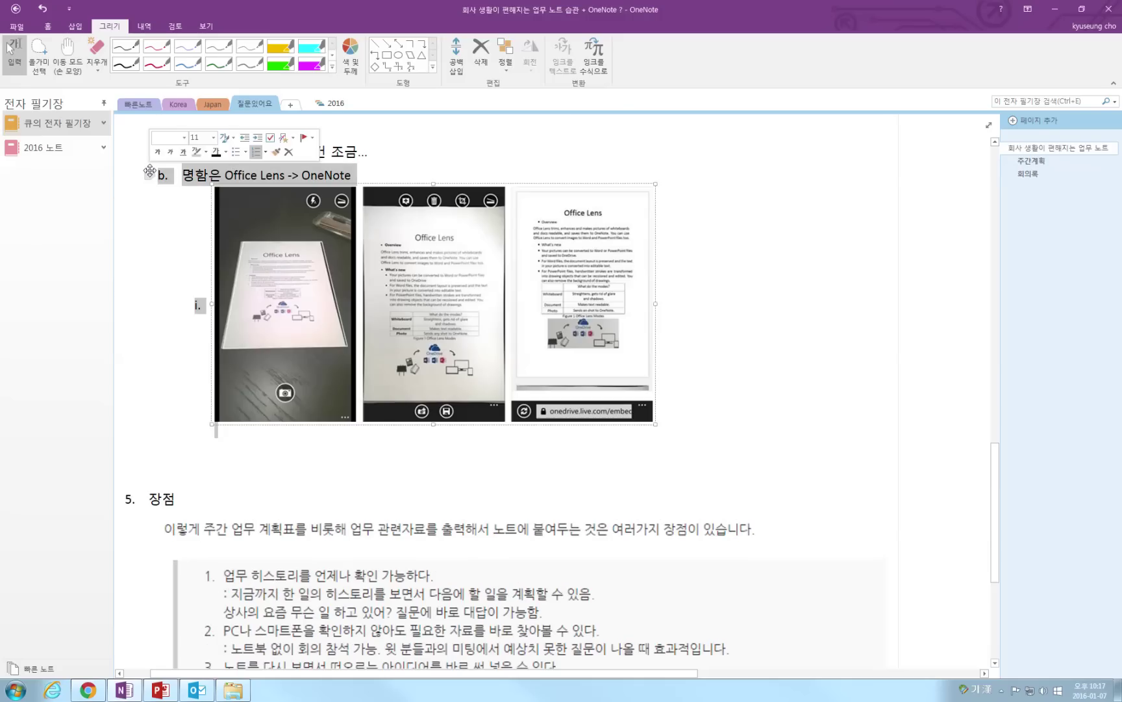
left_click(466, 371)
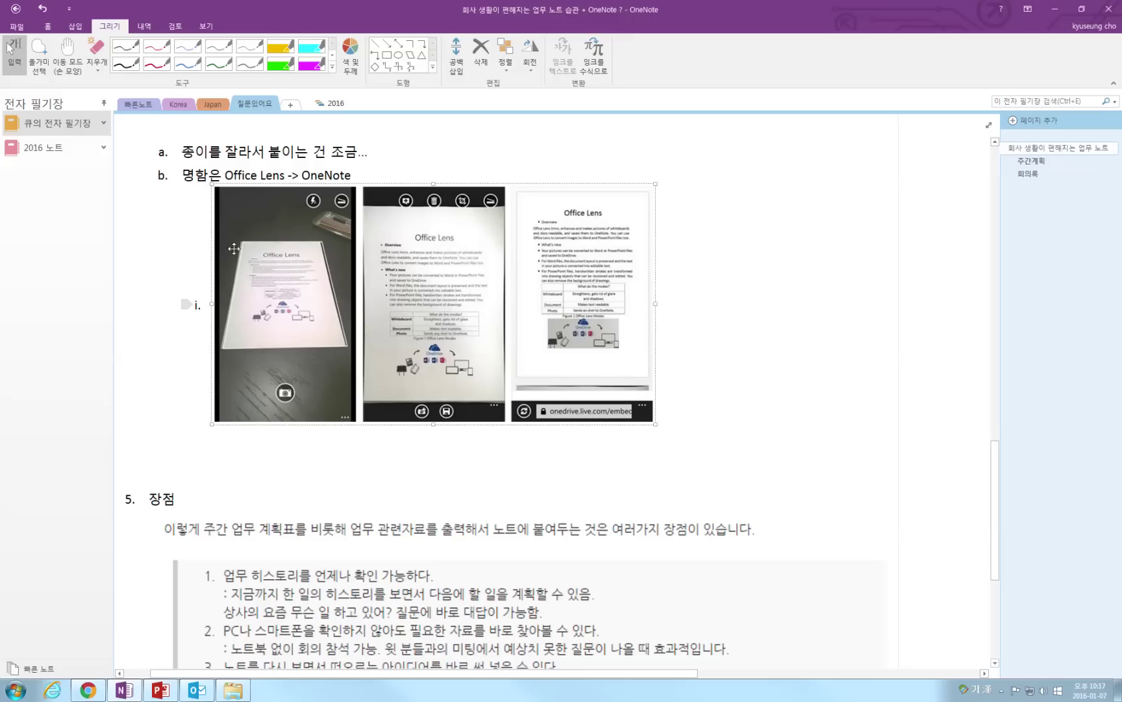
left_click(345, 205)
left_click(291, 106)
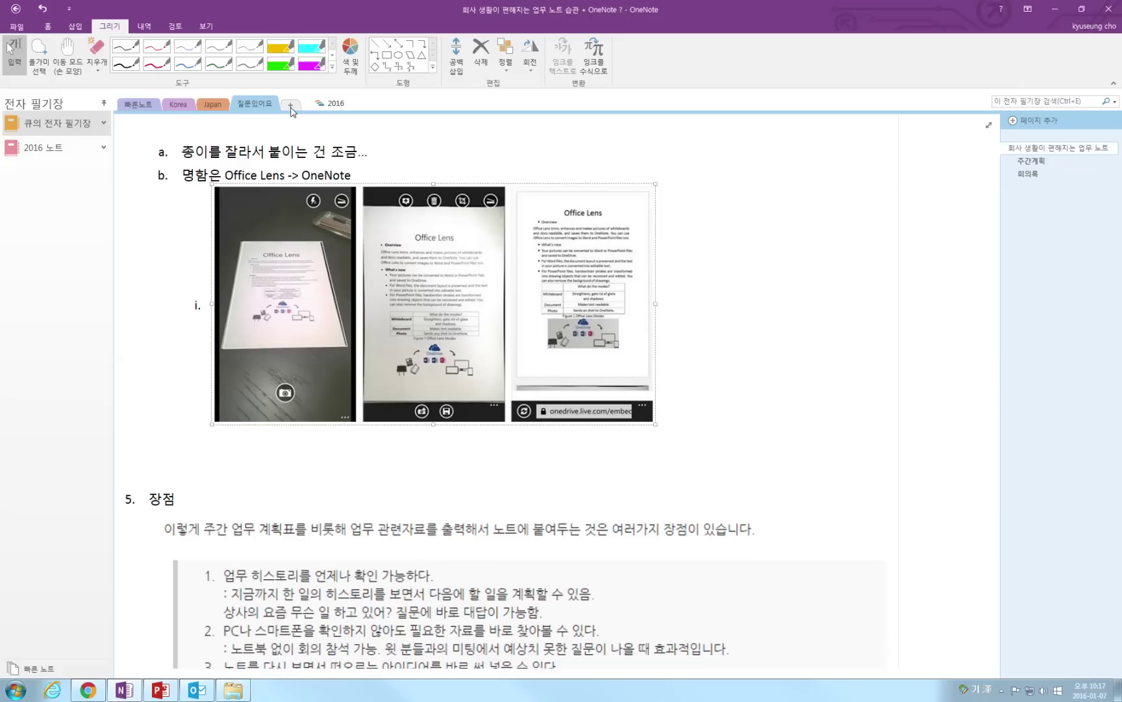
- On the 회의록 page, apply the 할 일 tag to the first two Agenda items
scroll(667, 306, "down", 3)
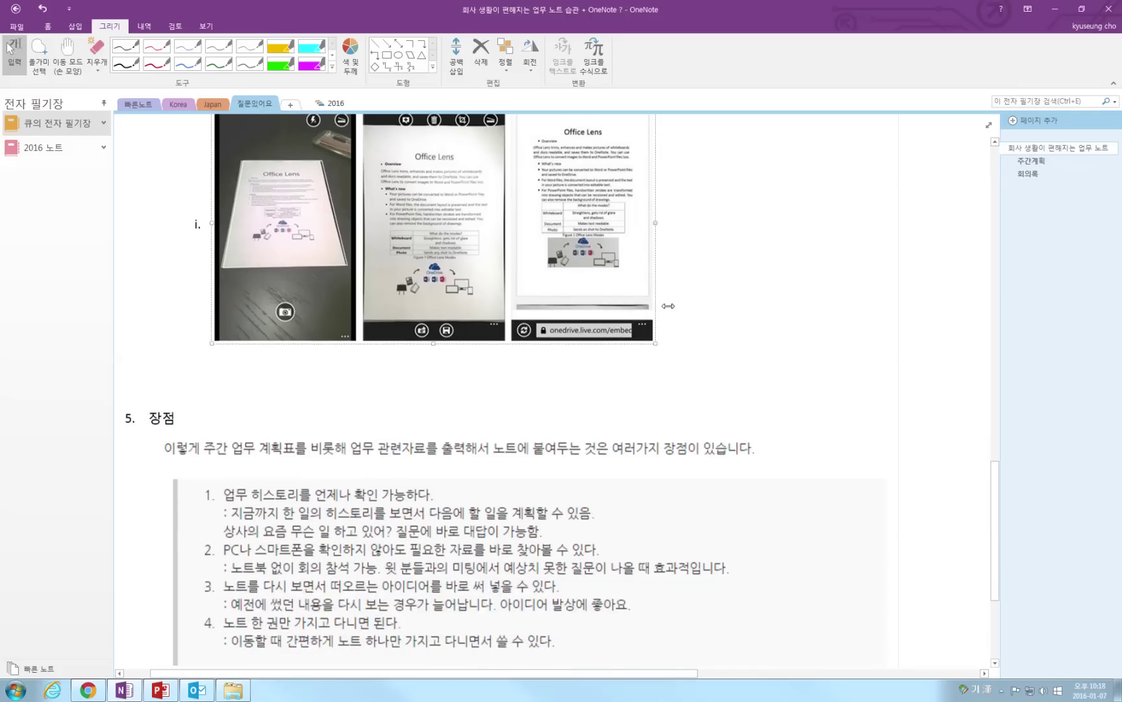
scroll(669, 305, "down", 7)
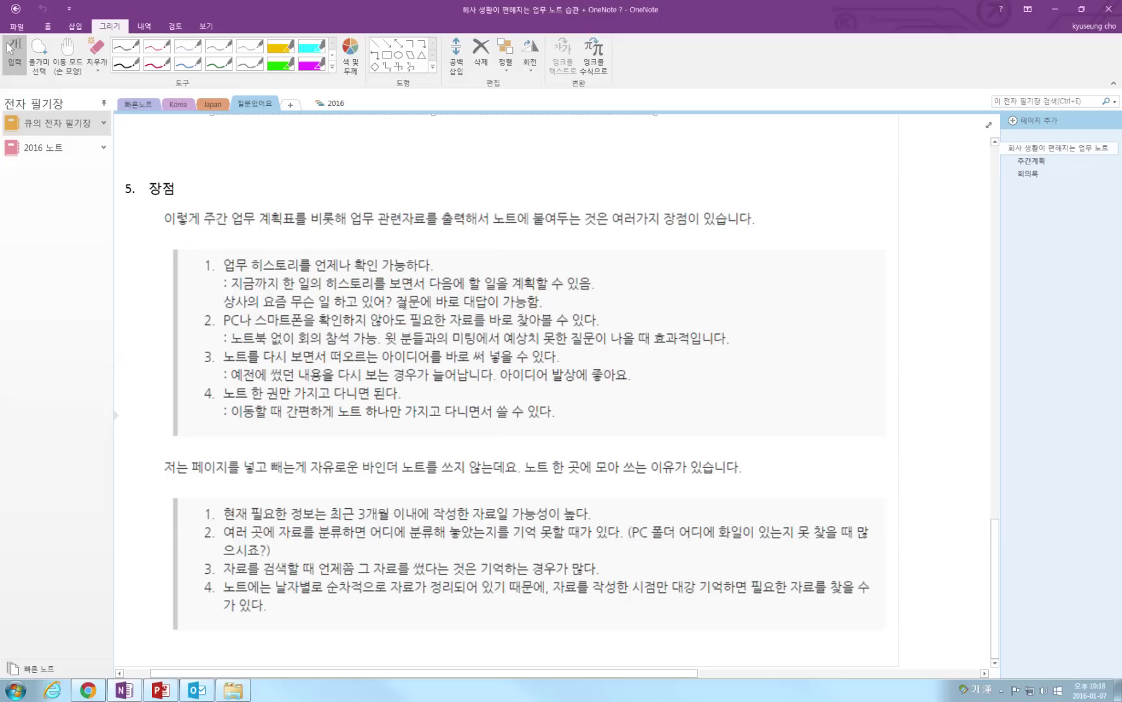
scroll(536, 310, "up", 15)
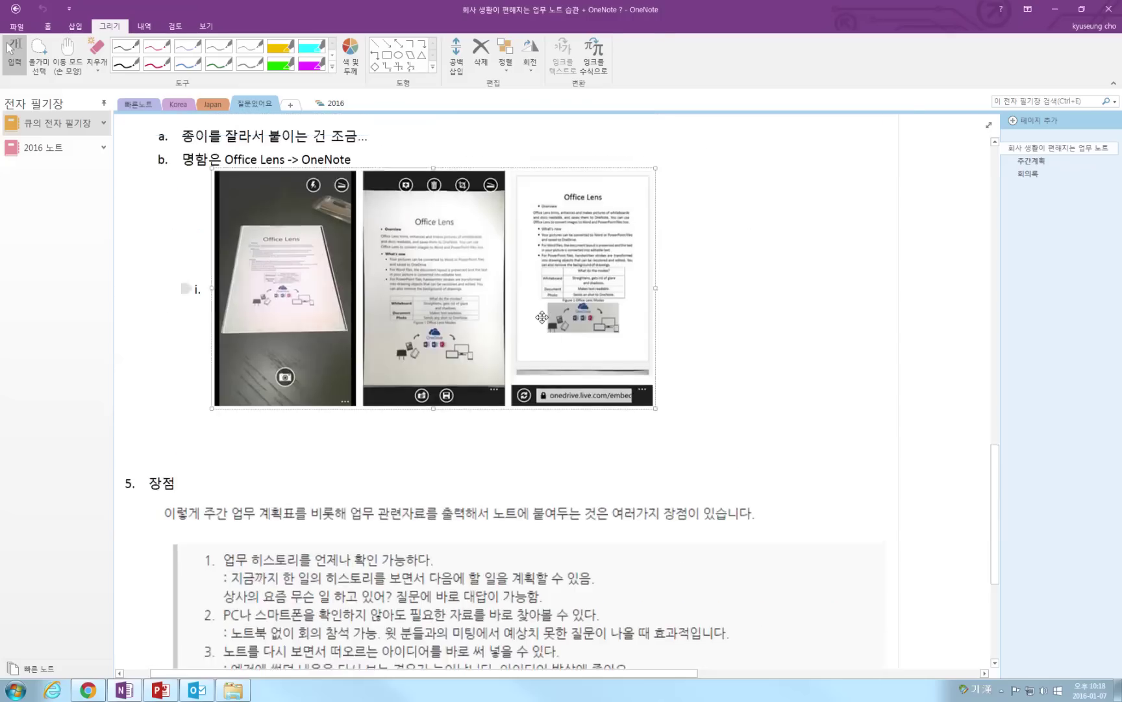
scroll(542, 316, "up", 2)
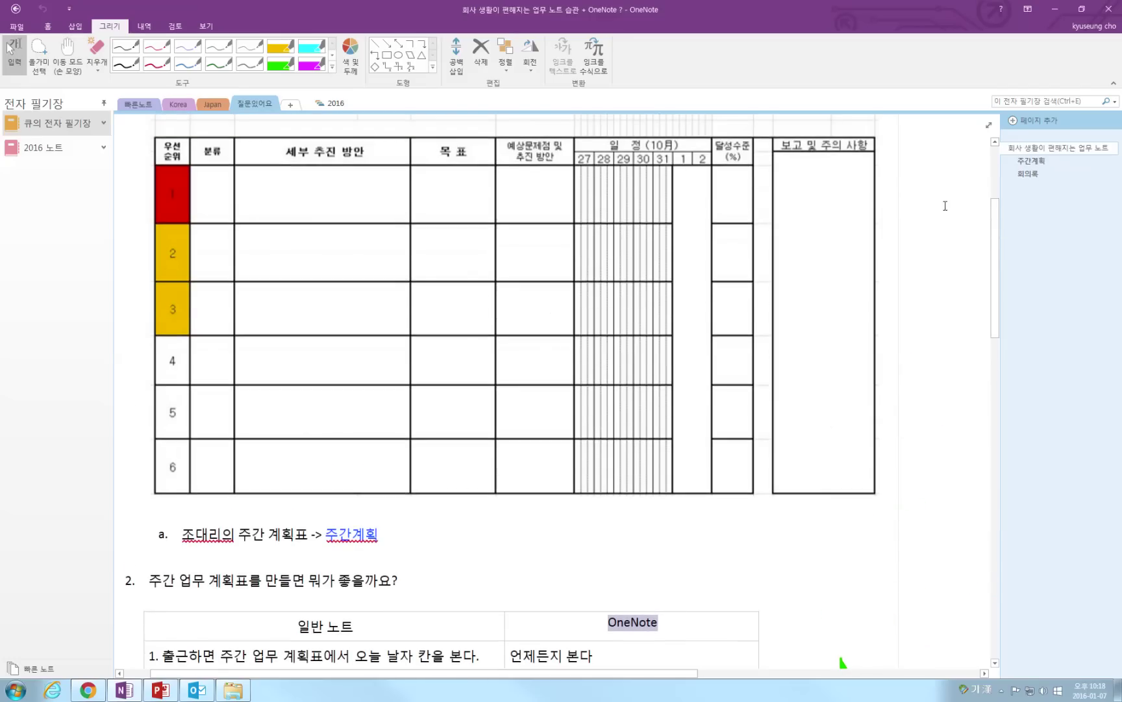
left_click(1028, 173)
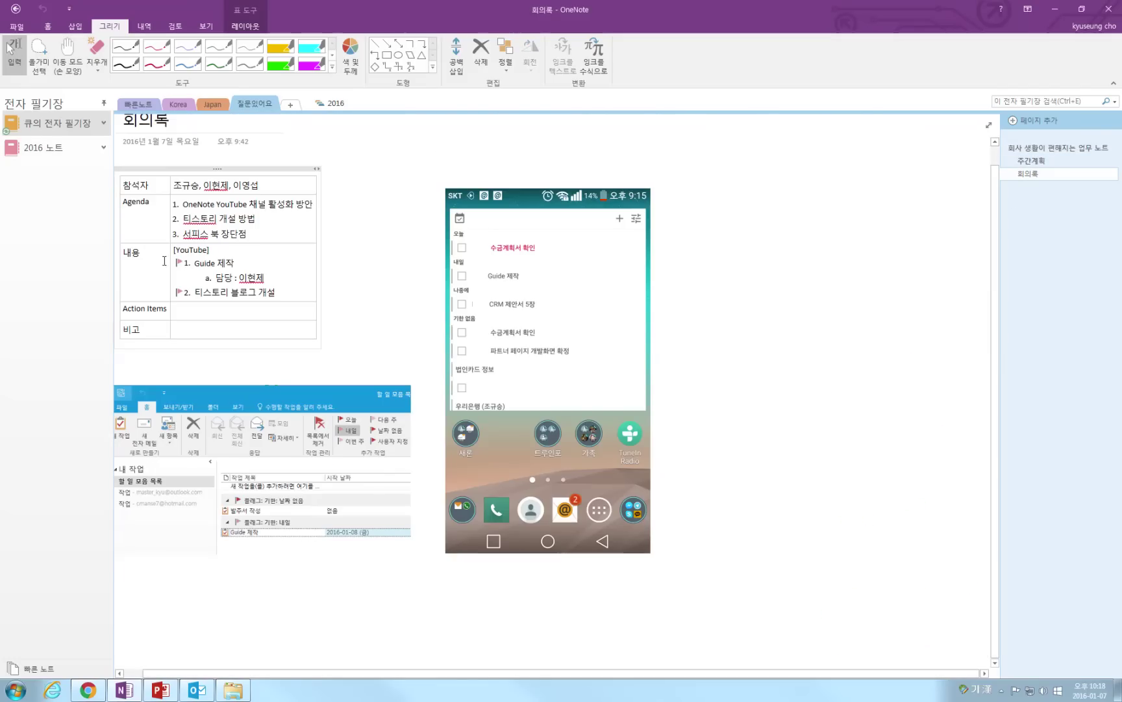
left_click(183, 206)
key("ctrl+1")
left_click(193, 218)
key("ctrl+1")
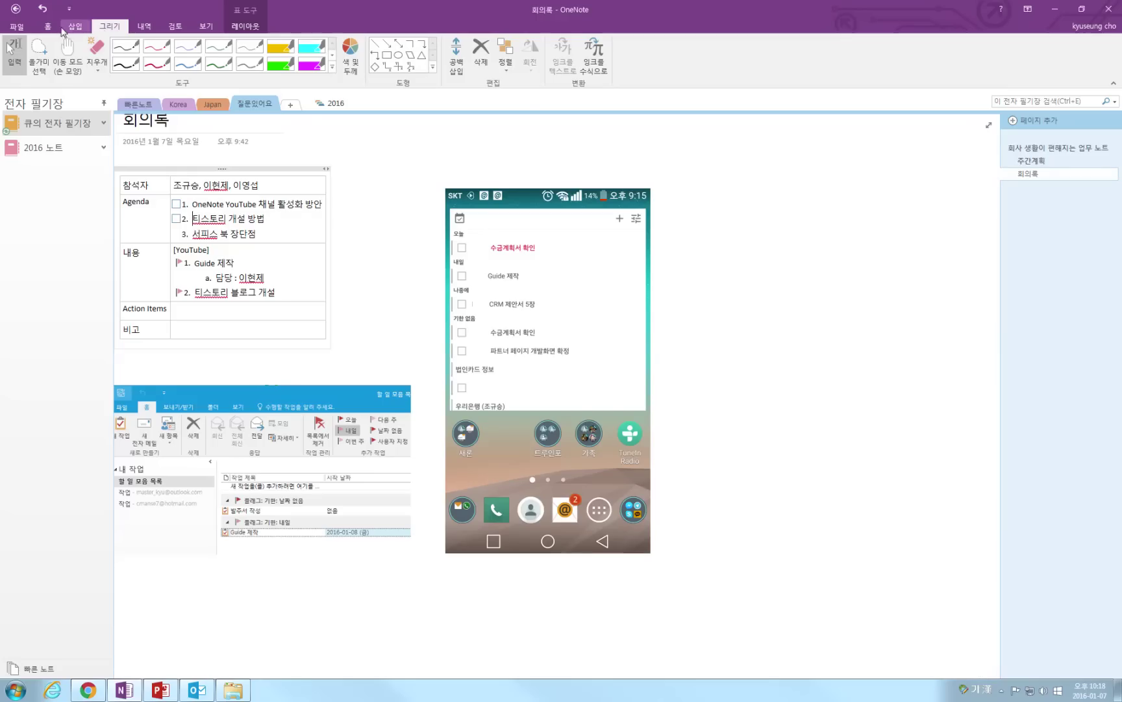
- Find the tagged notes across the notebook, grouped by tag name, and look through the 할 일 entries
left_click(18, 26)
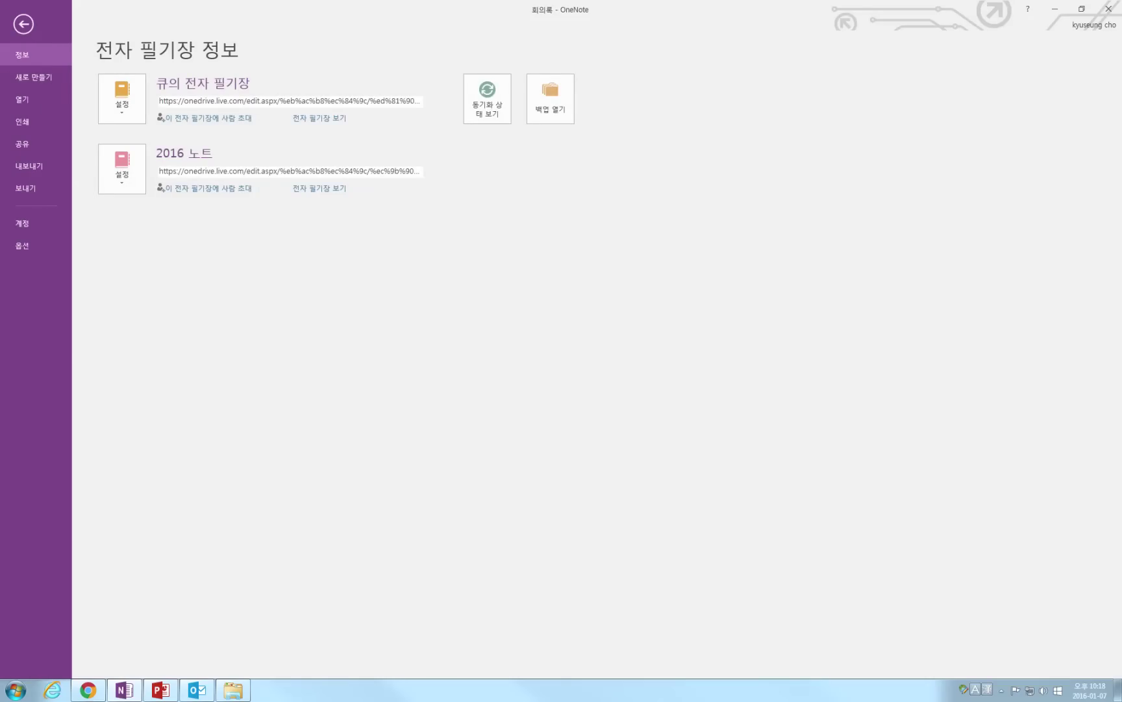
left_click(23, 26)
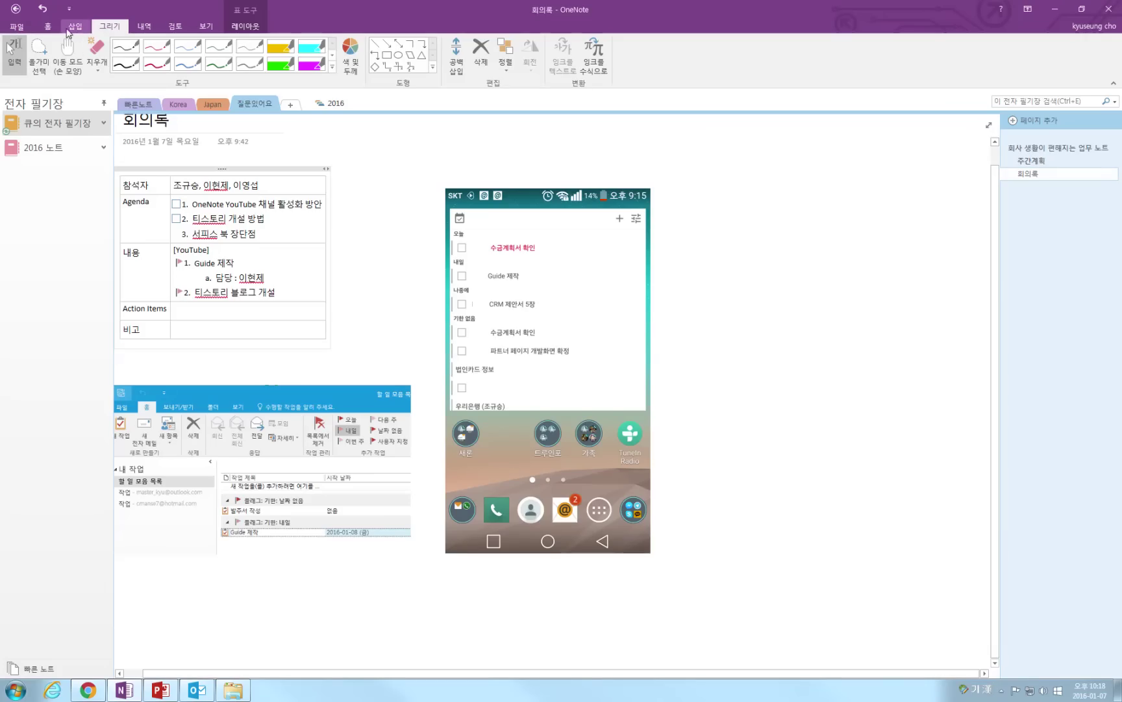
left_click(46, 26)
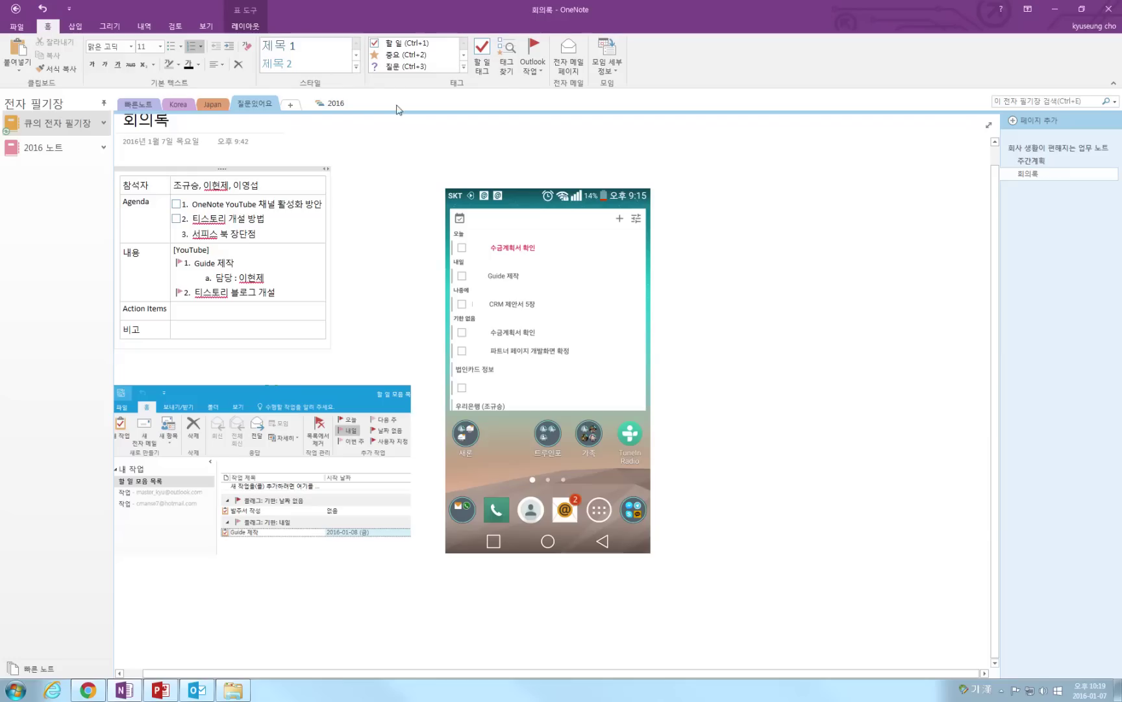
left_click(510, 70)
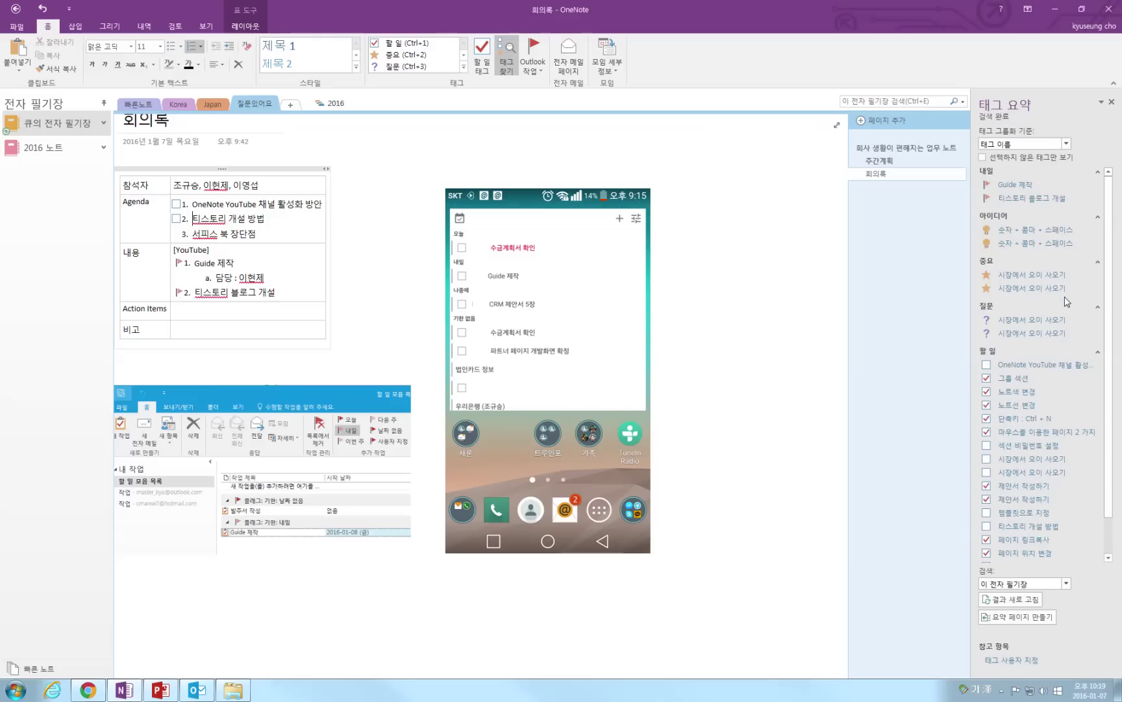
scroll(1051, 229, "down", 1)
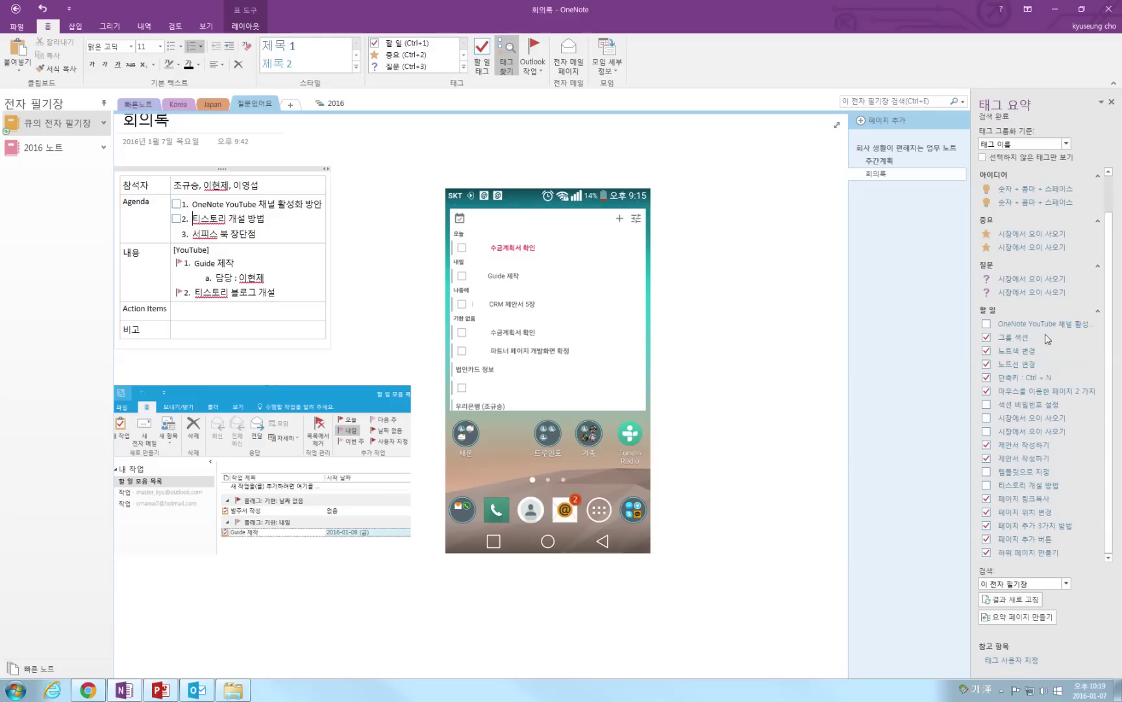
- Create a summary page from the found tags and look over its entries
left_click(1027, 621)
scroll(684, 304, "down", 5)
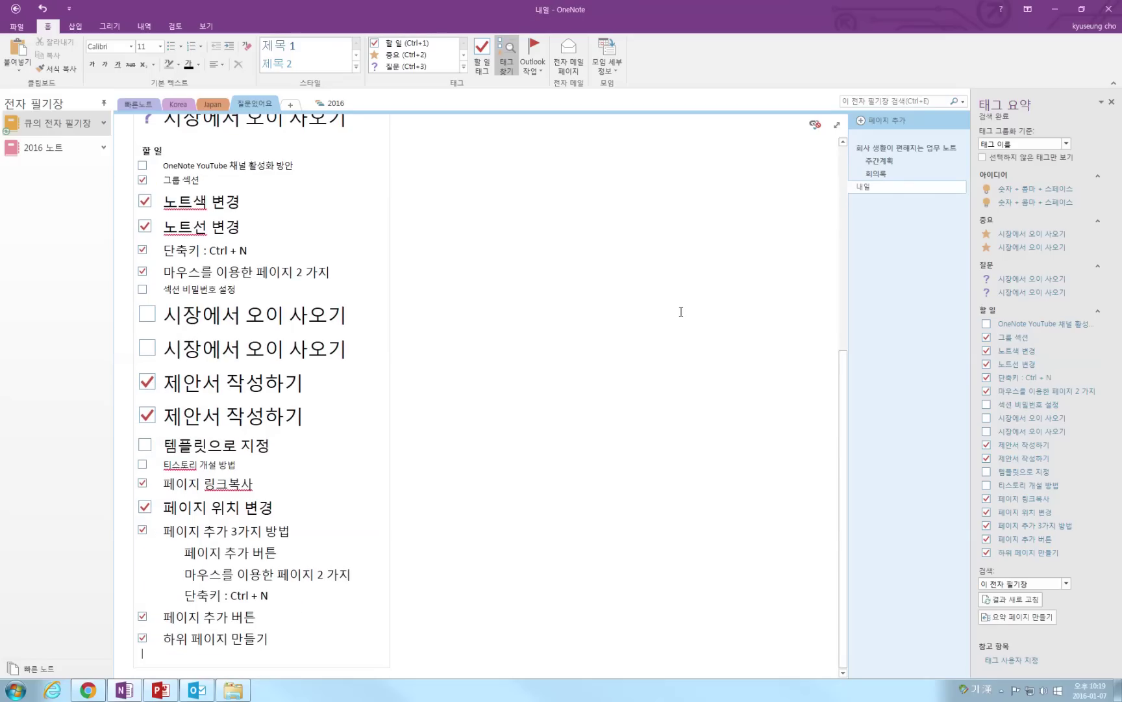
scroll(679, 314, "up", 5)
scroll(680, 314, "down", 5)
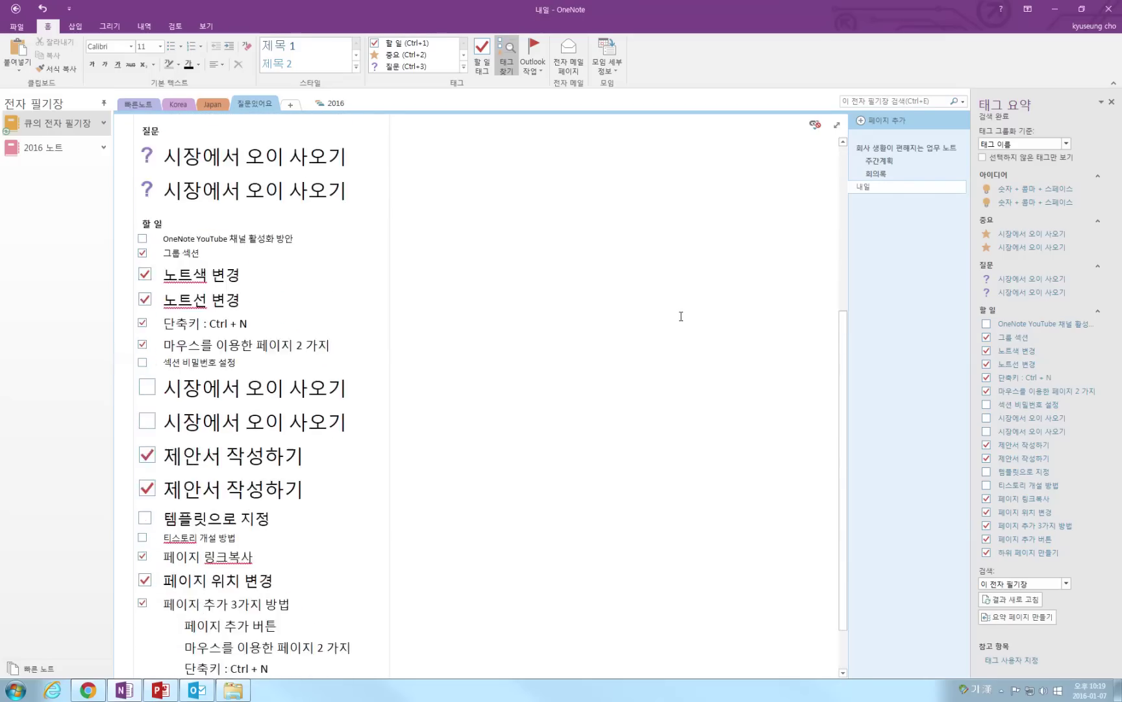
- Delete the 중요 and 질문 entries and every 할 일 entry above 템플릿으로 지정 from the summary page
left_click_drag(306, 425, 169, 272)
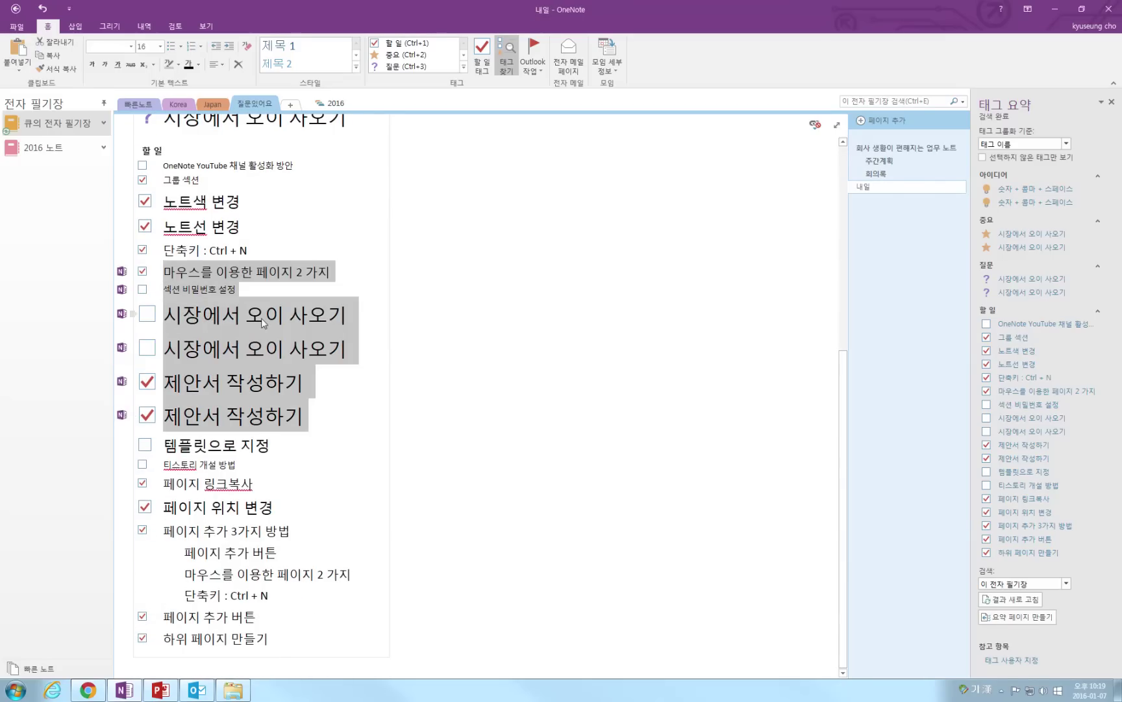
key("Delete")
scroll(262, 318, "up", 3)
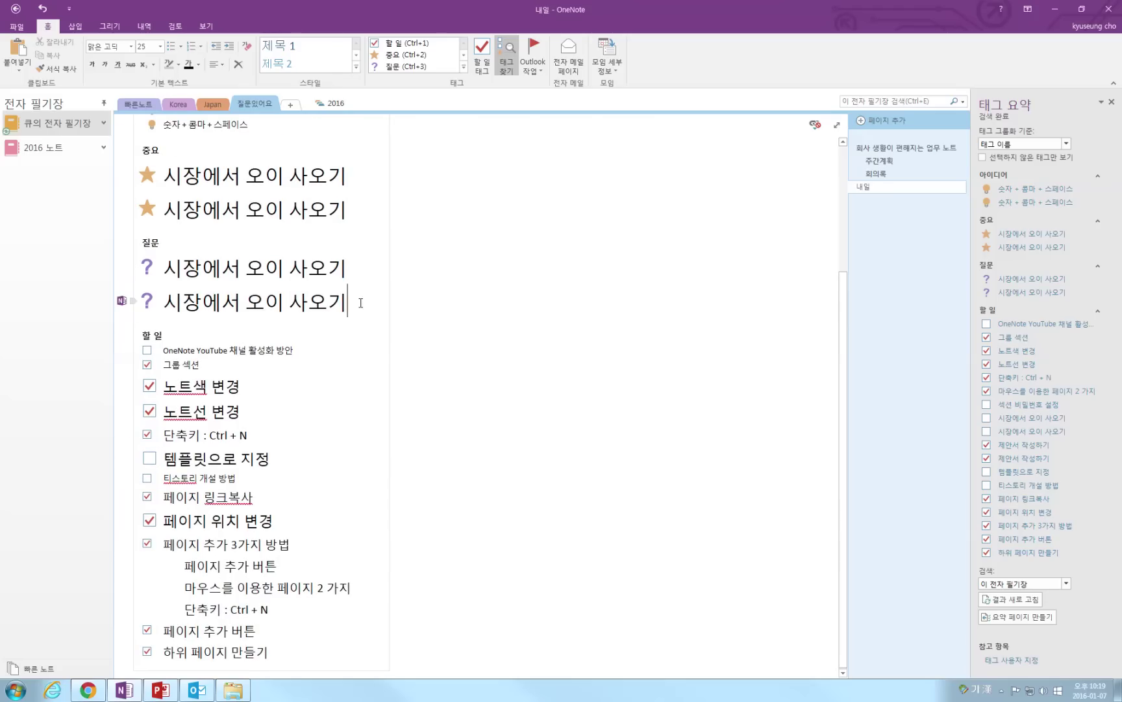
left_click_drag(351, 302, 156, 180)
key("Delete")
scroll(296, 318, "up", 3)
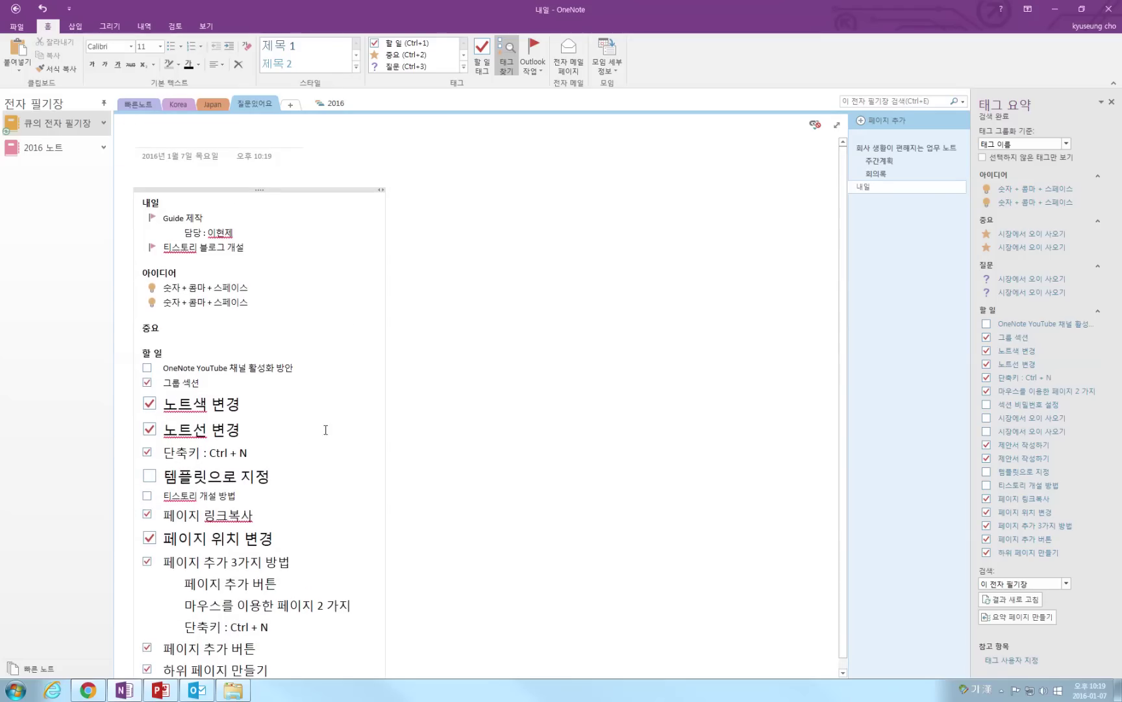
left_click_drag(316, 460, 161, 368)
key("Delete")
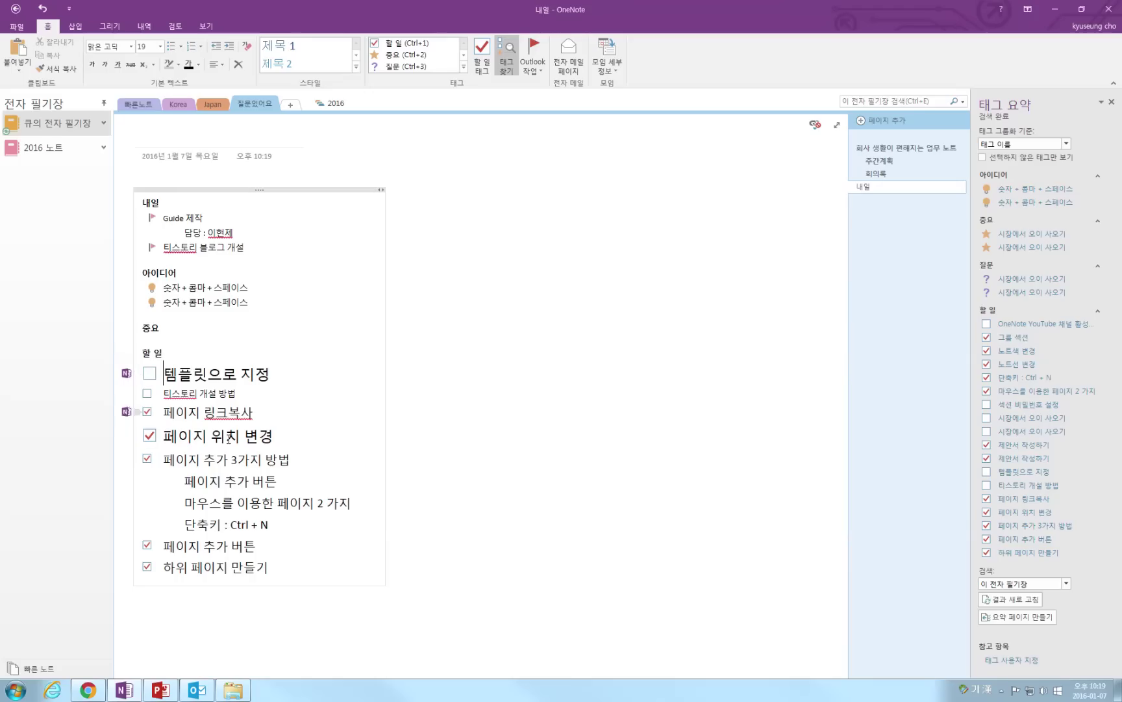
- E-mail the summary page through Outlook with 사장님 as the recipient
left_click(574, 71)
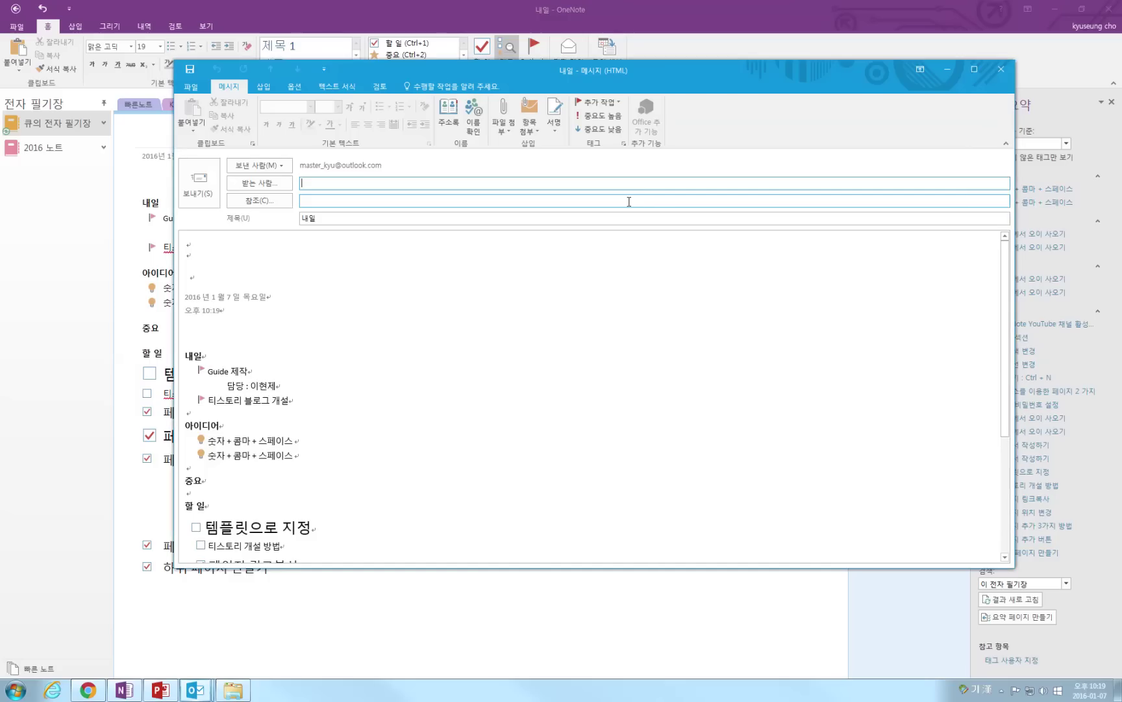
scroll(458, 266, "down", 5)
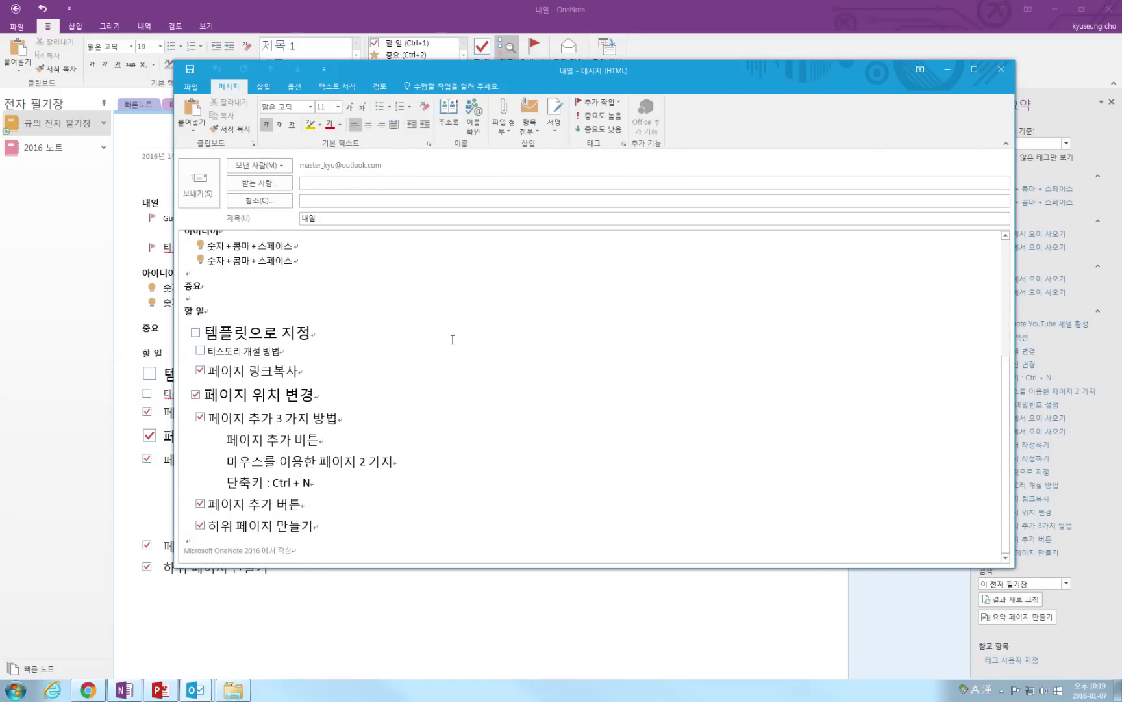
scroll(451, 334, "up", 5)
left_click(451, 335)
left_click(333, 184)
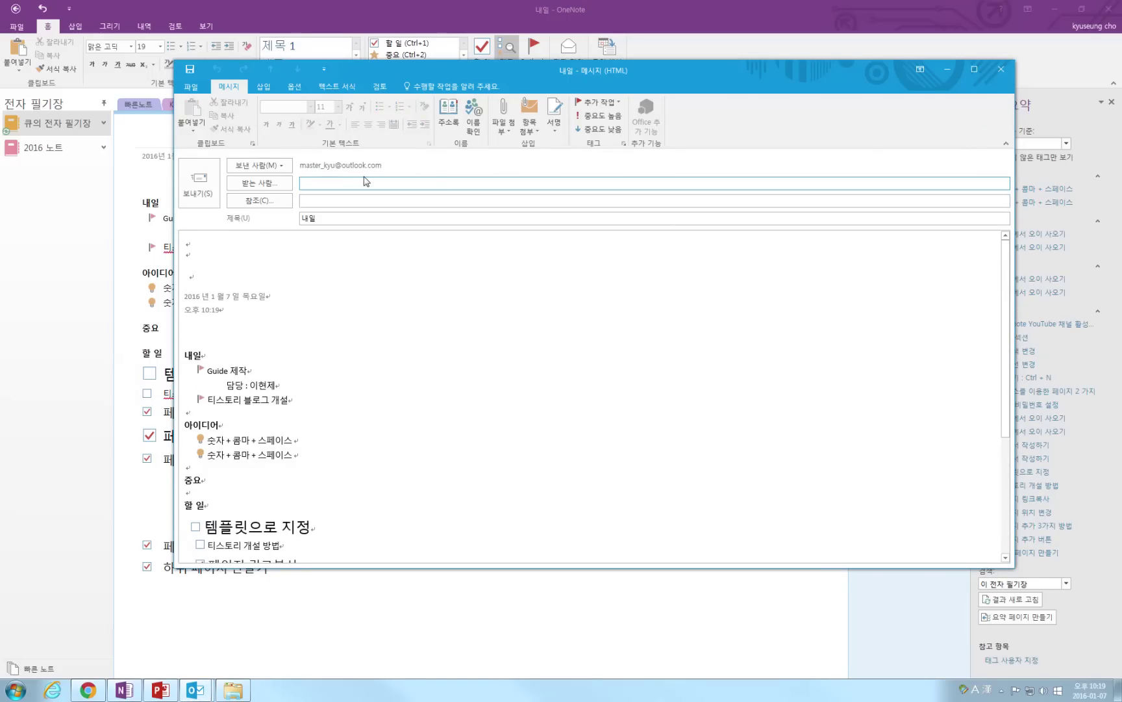
type("사장님")
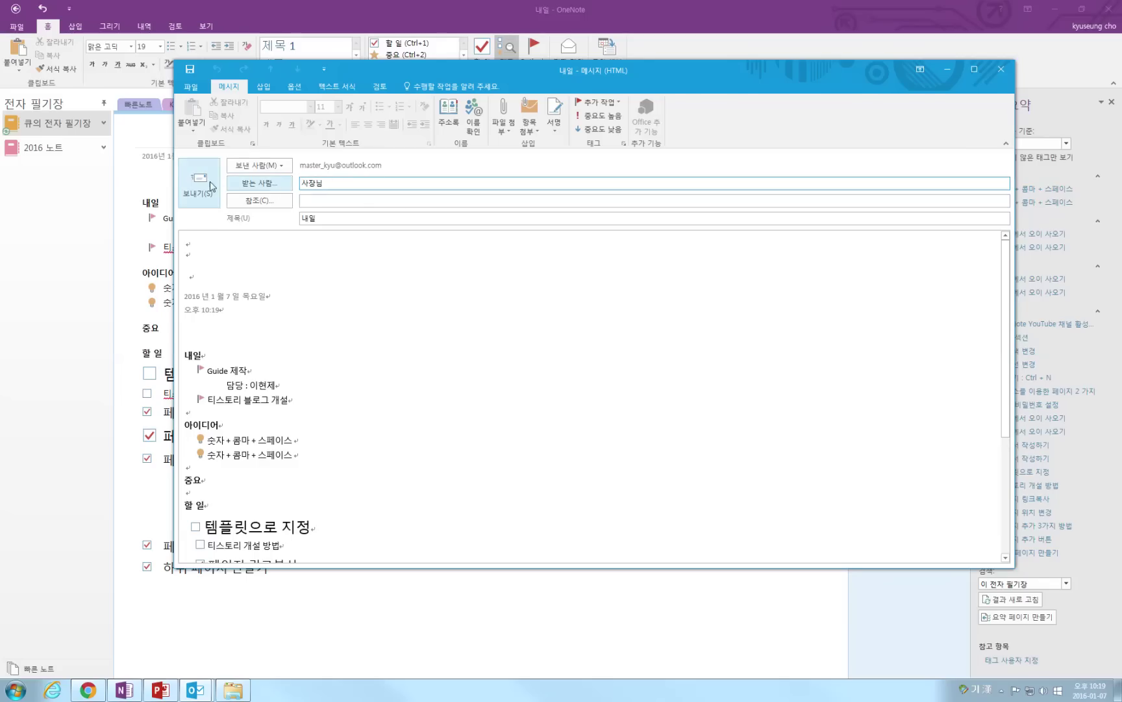
left_click(212, 186)
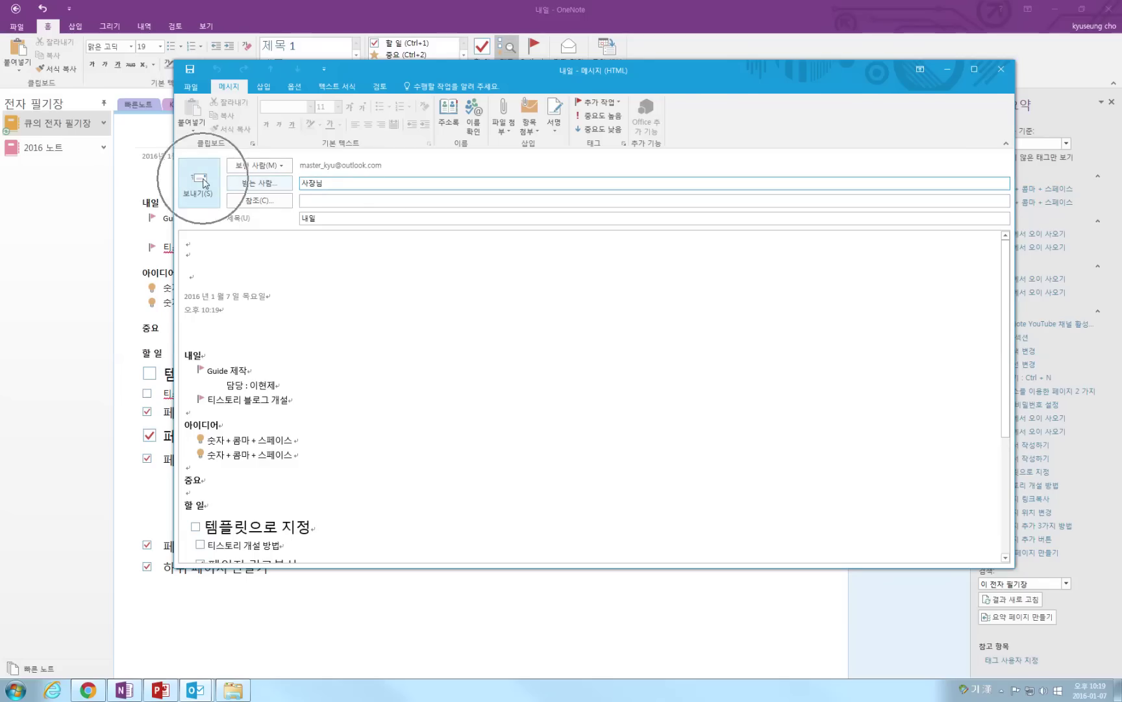
- Close the unsent summary e-mail and the tag summary, leaving only the 내일 page open
left_click(1001, 70)
left_click(554, 374)
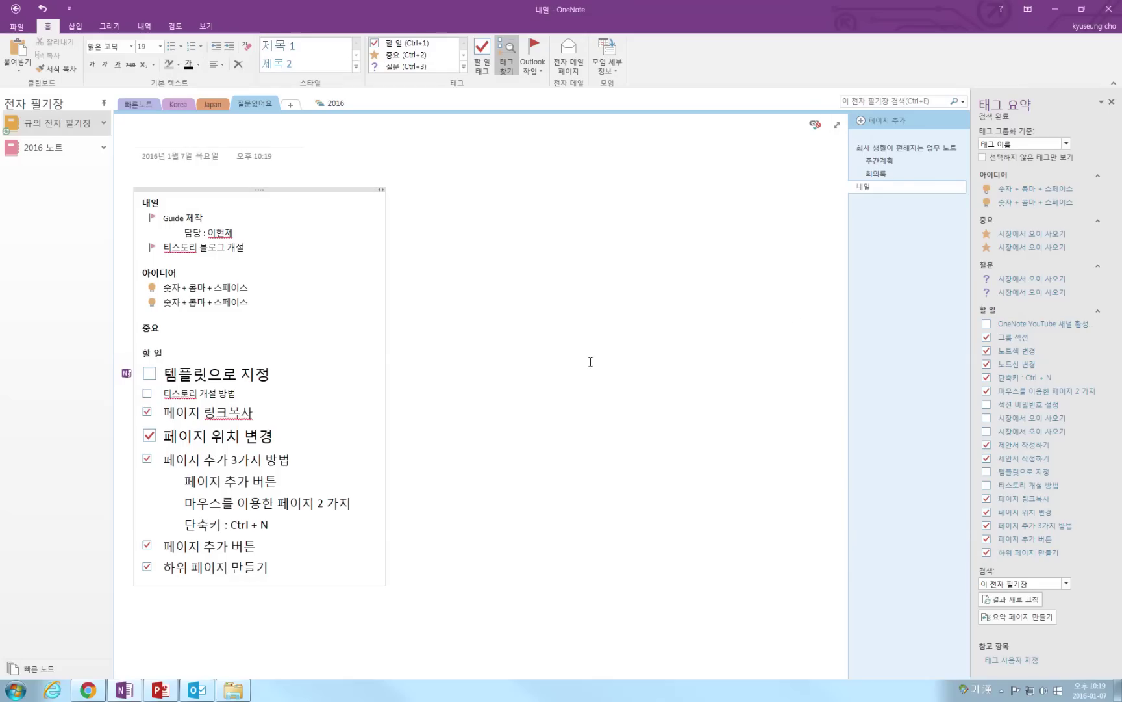
left_click(1111, 102)
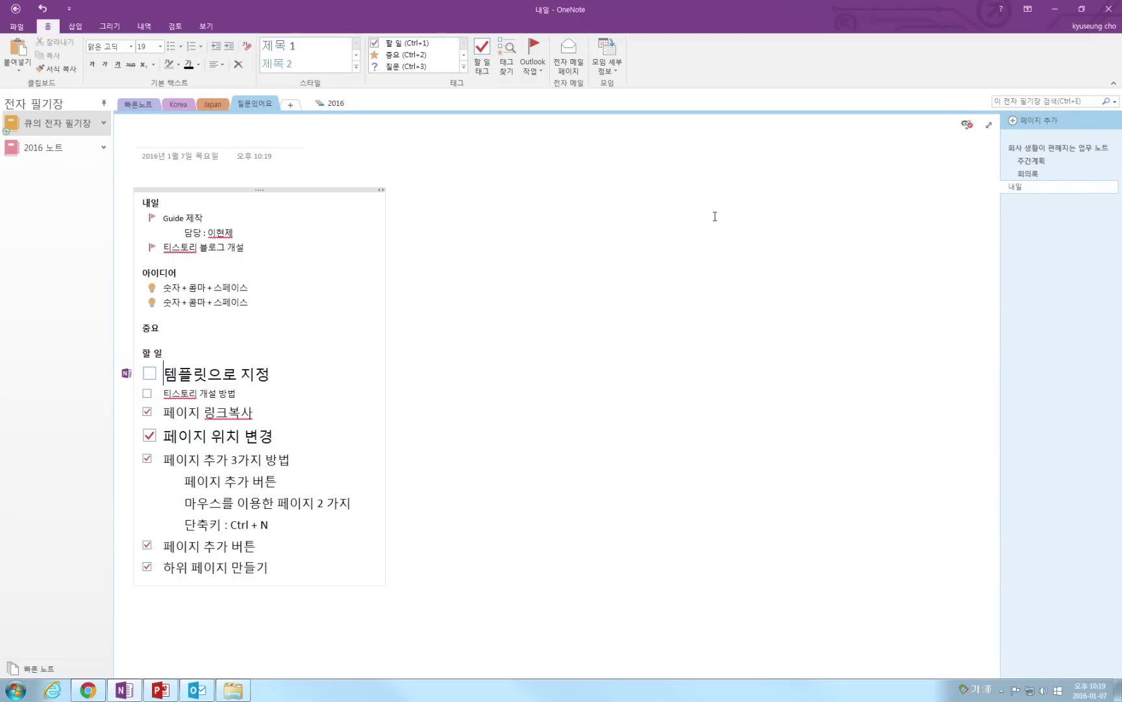
- Open the 회사 생활이 편해지는 업무 노트 page and read through its Office Lens example and section 5, 장점
key("ctrl+alt+plus")
left_click(1037, 149)
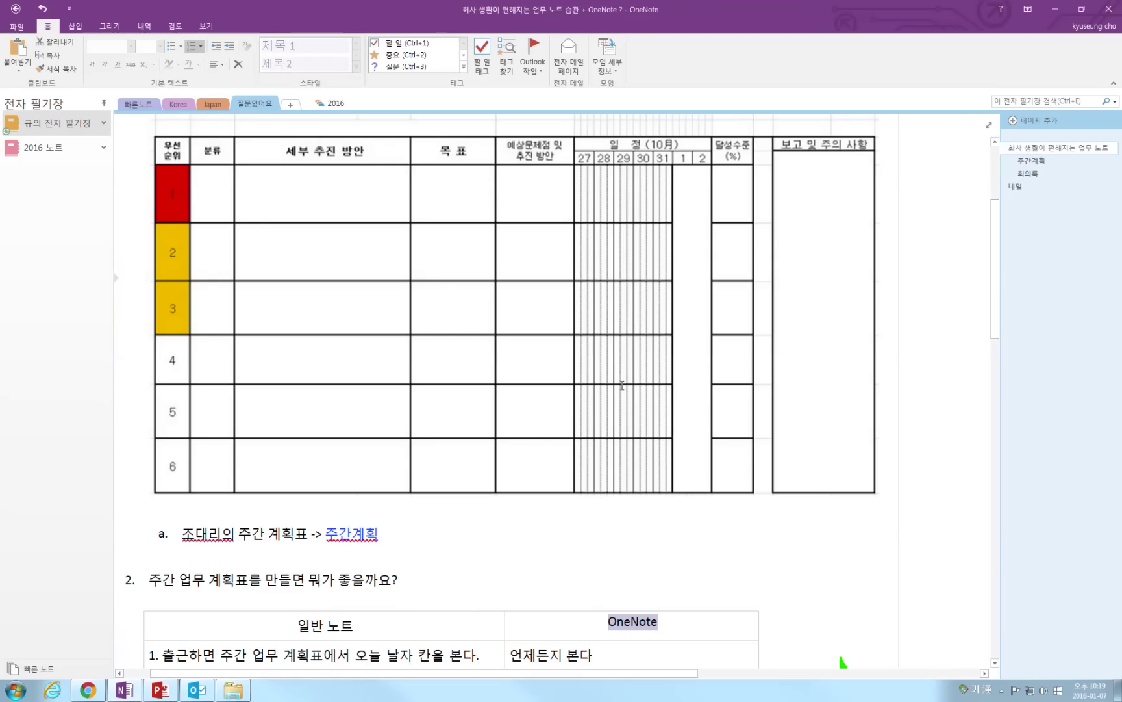
scroll(712, 295, "down", 20)
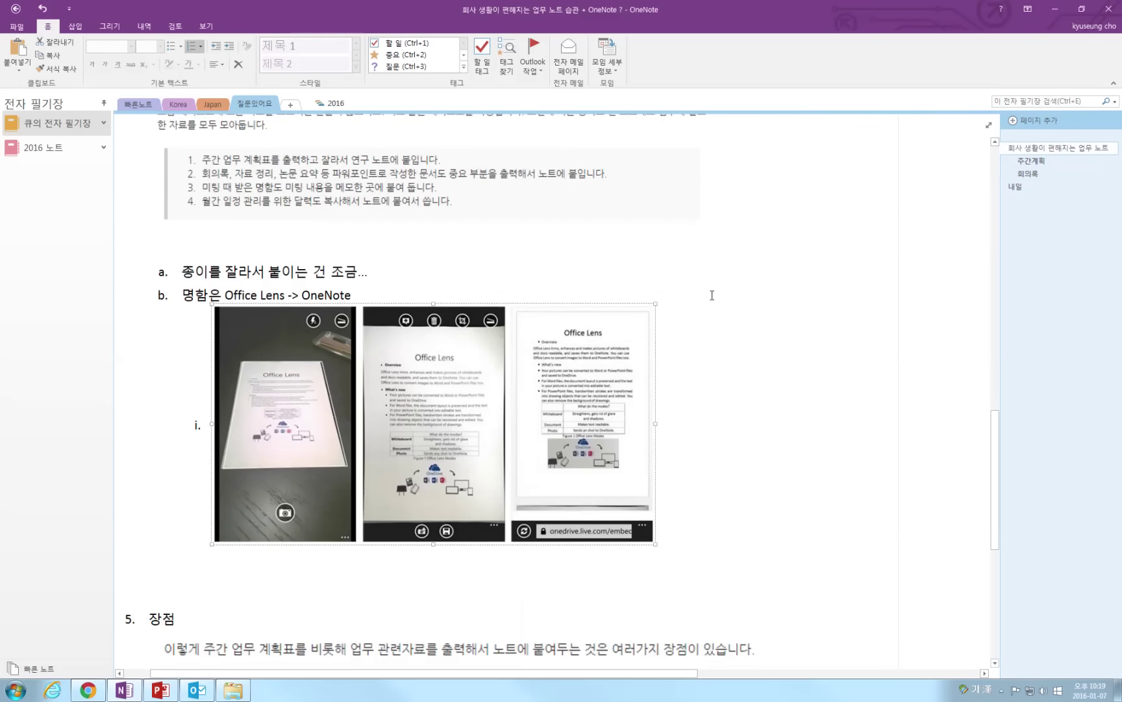
scroll(712, 295, "up", 1)
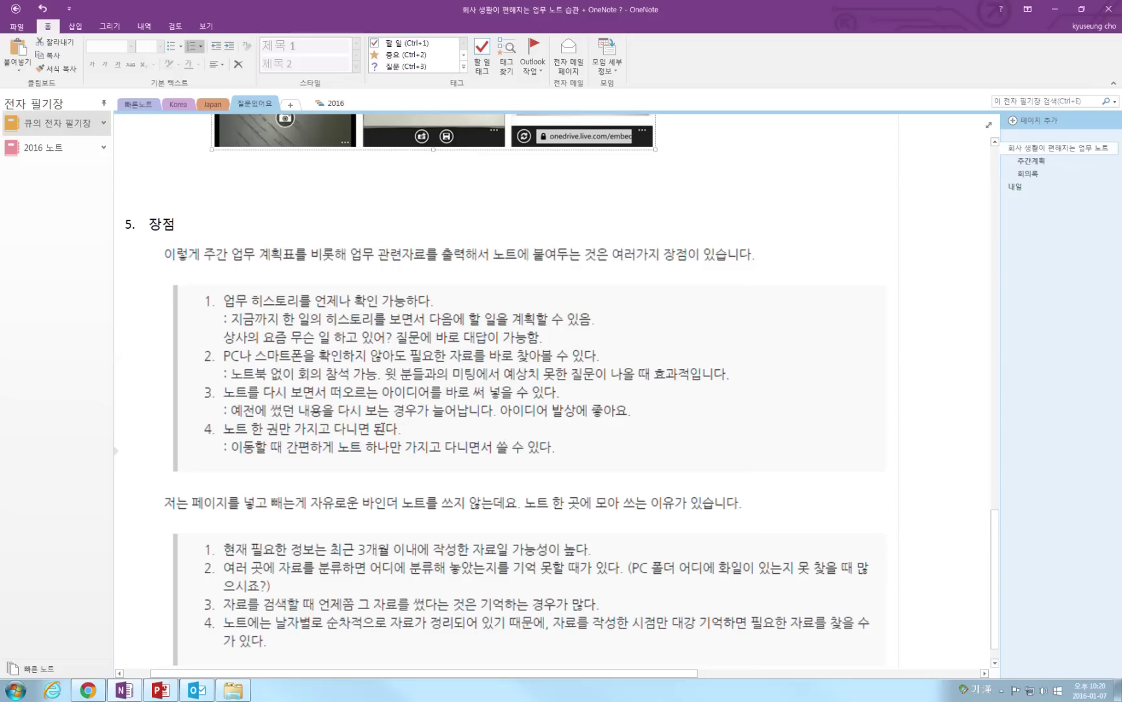
scroll(374, 426, "down", 1)
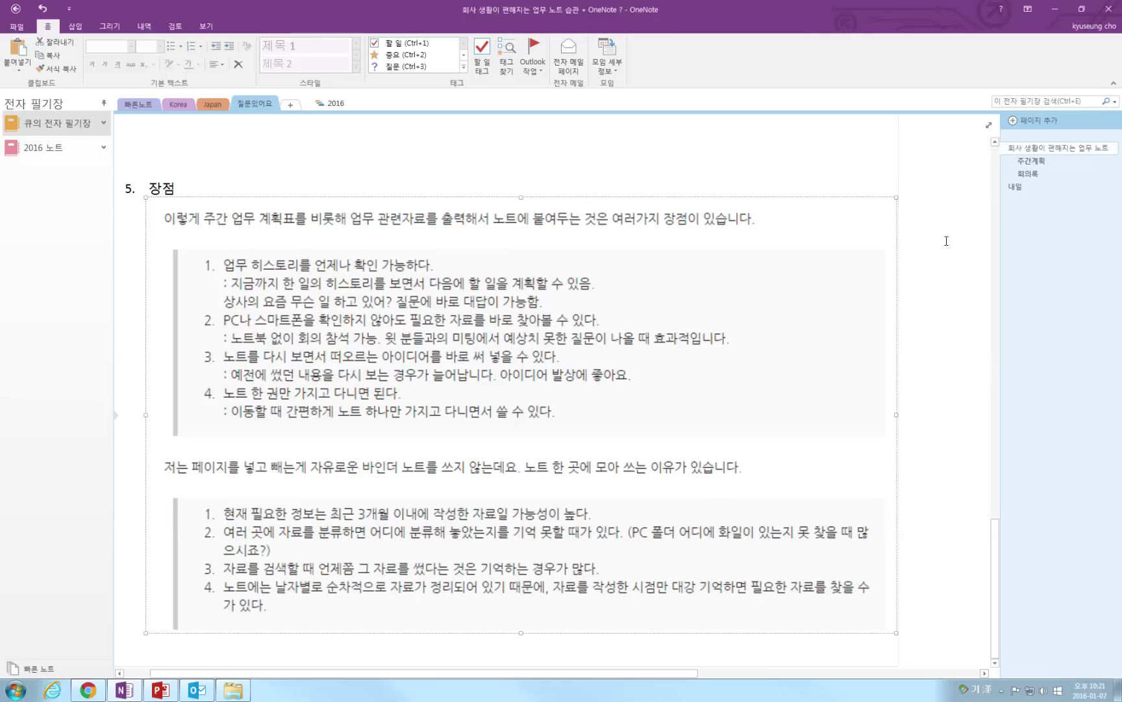
- Search the notebook for 장점, open the matching 회사 생활이 편해지는 업무 노트 page and close the search results
key("ctrl+e")
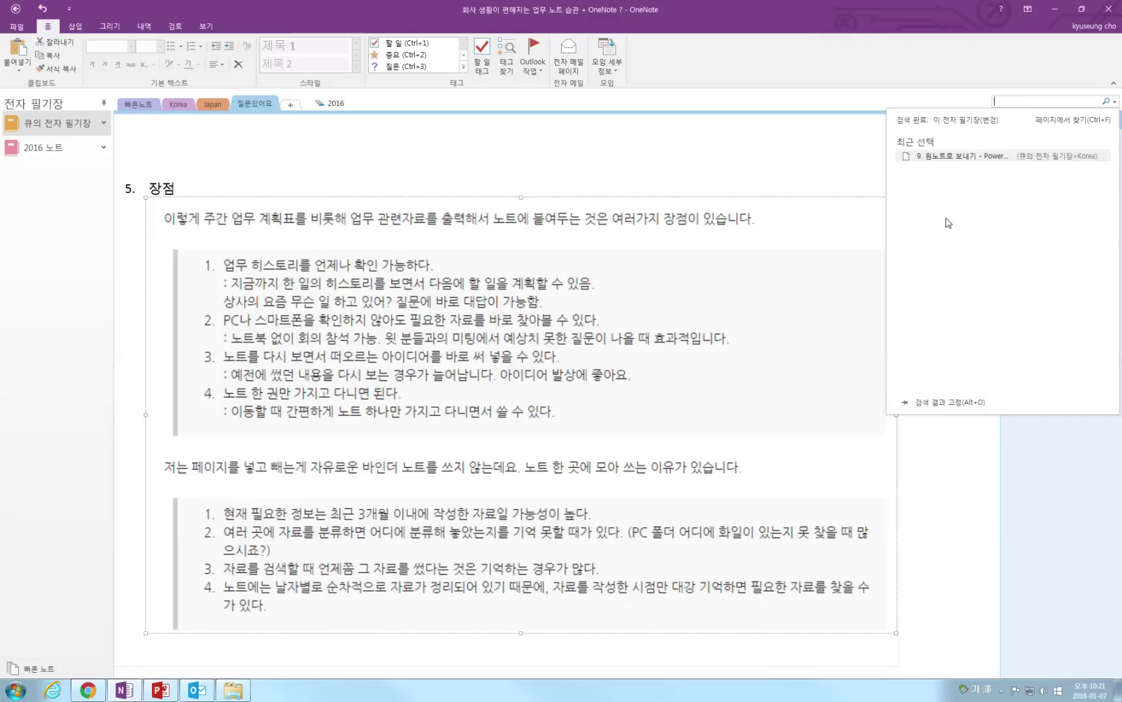
type("장점")
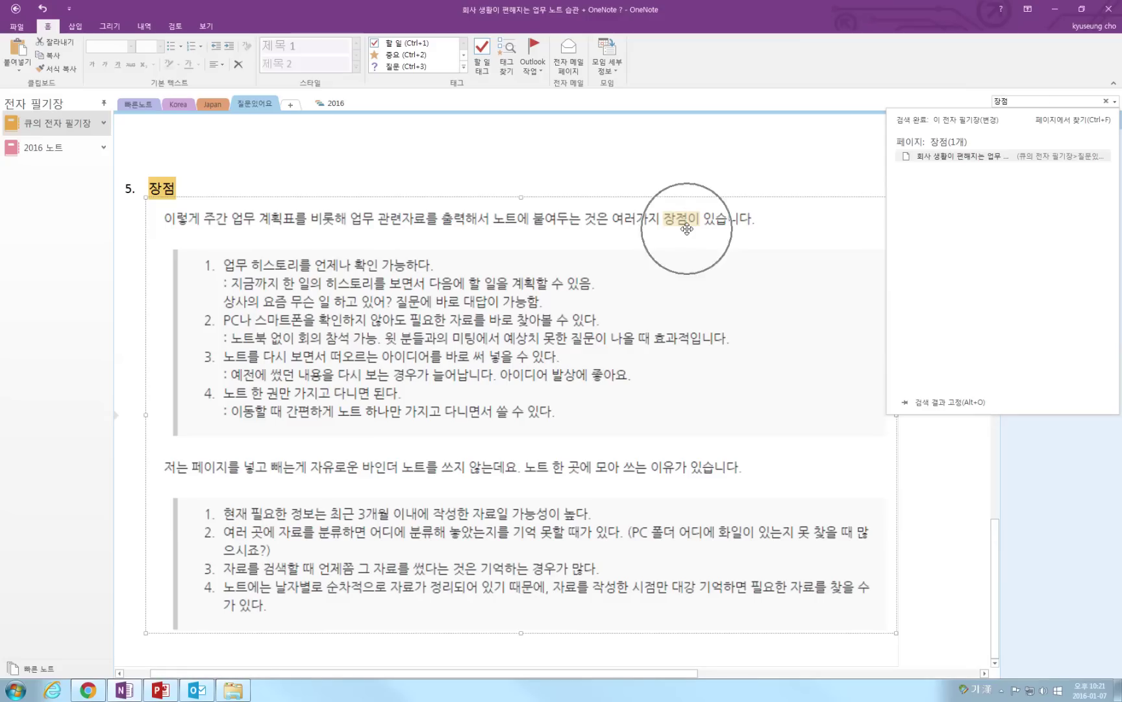
left_click(972, 157)
key("Return")
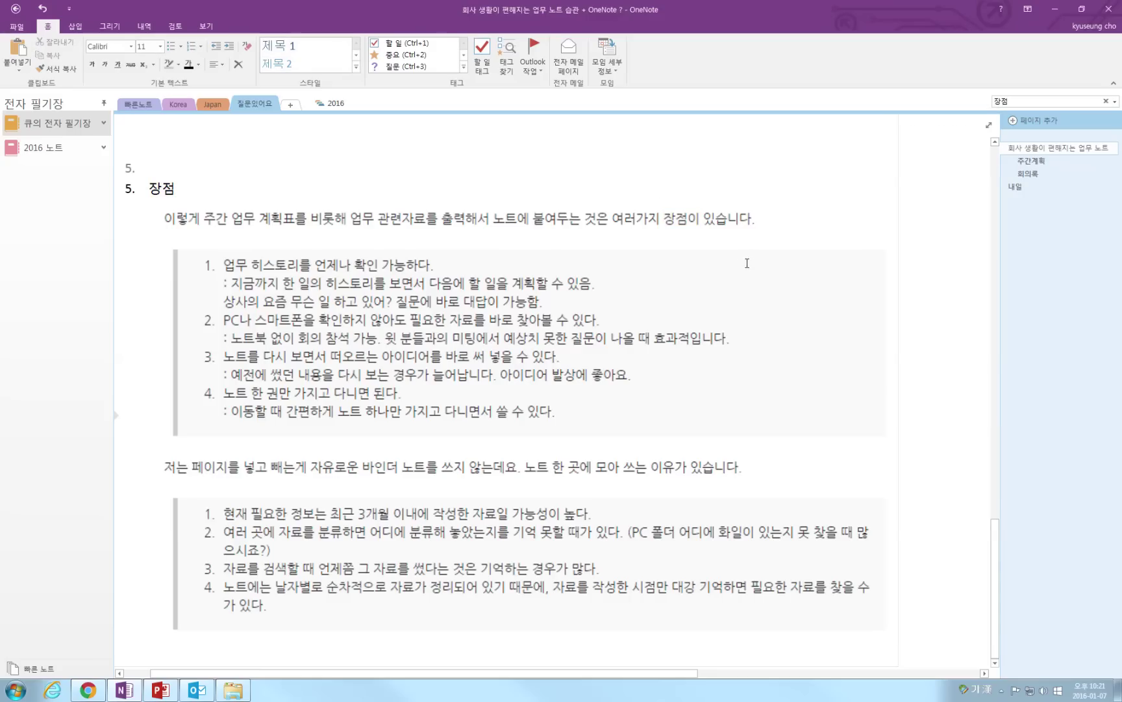
left_click(1027, 99)
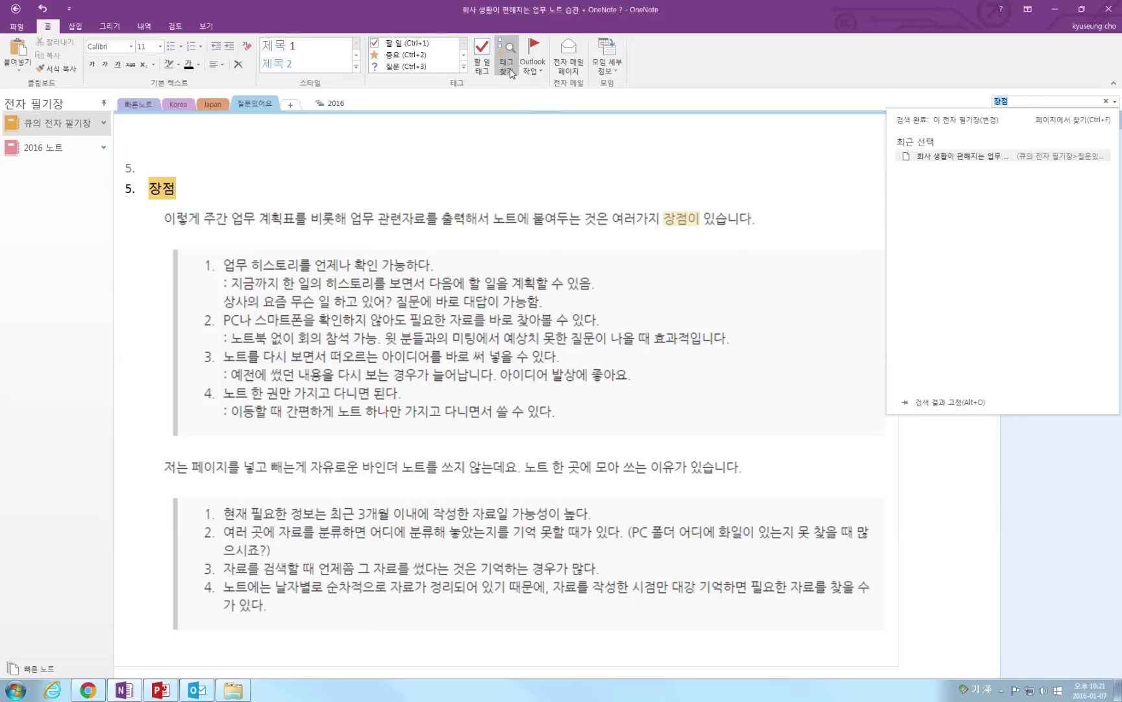
key("Escape")
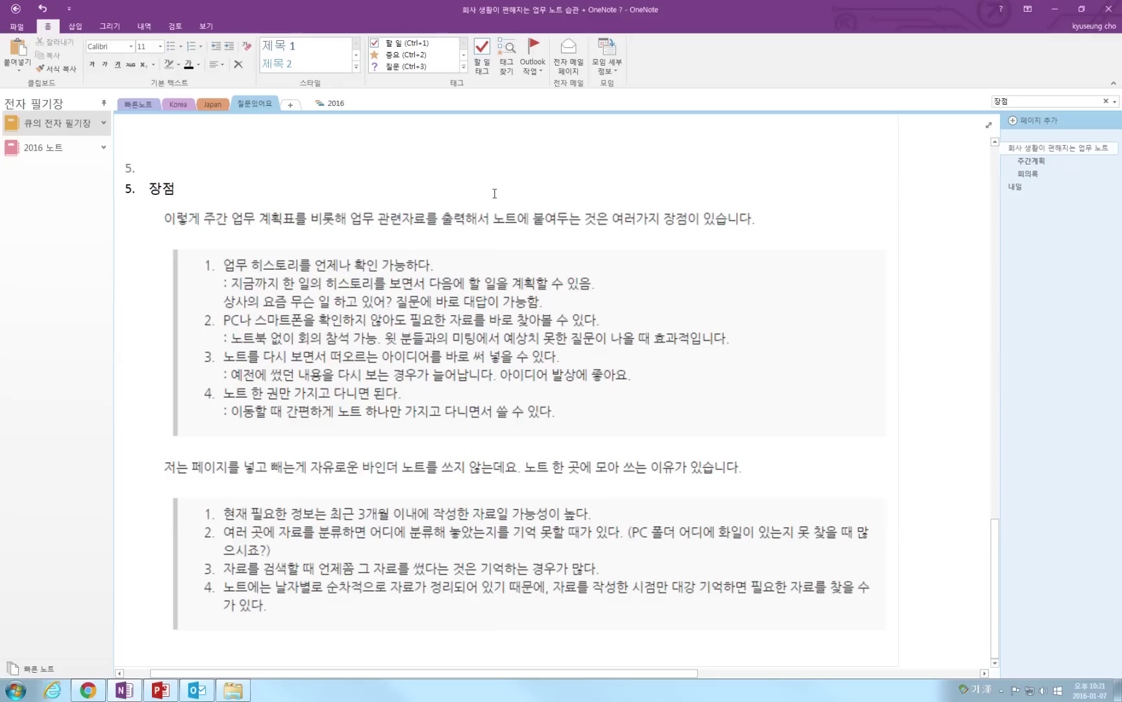